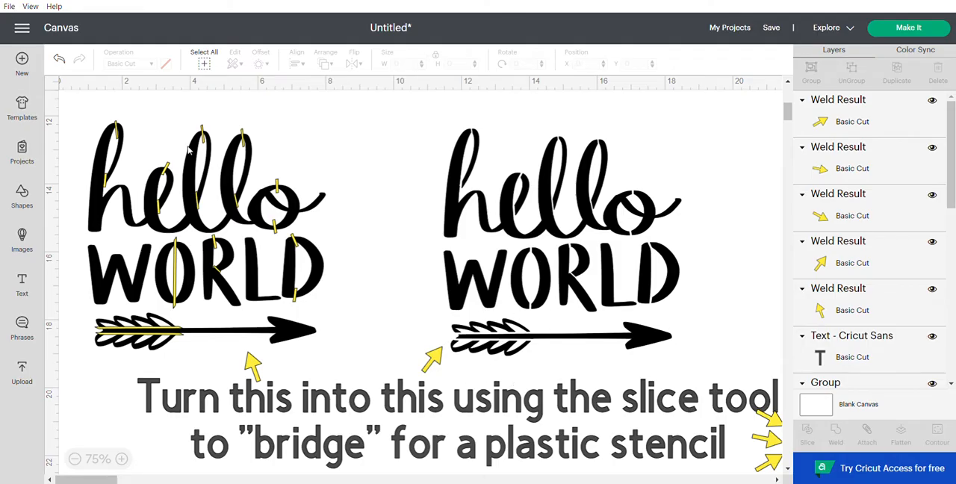
# Step: Search the image library for hello world and add the black hello WORLD image with the arrow to the canvas
pyautogui.scroll(5, 280, 362)
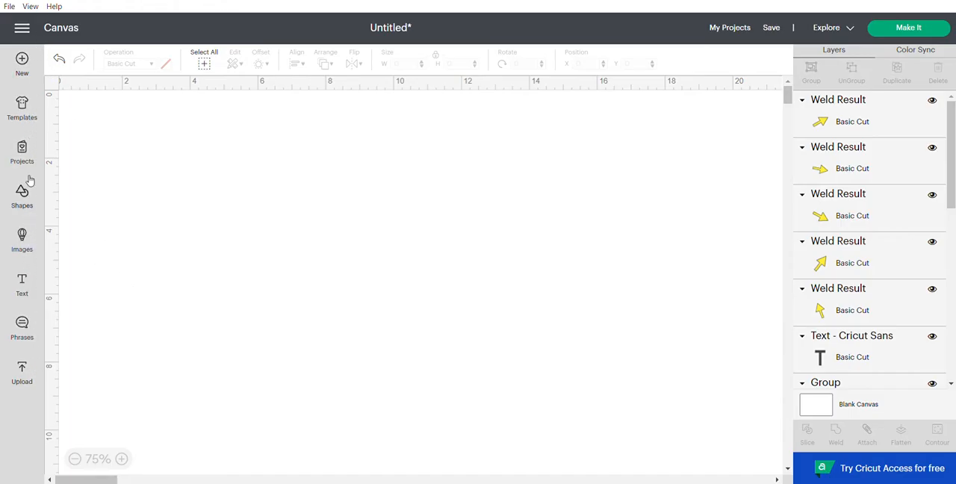
pyautogui.click(23, 239)
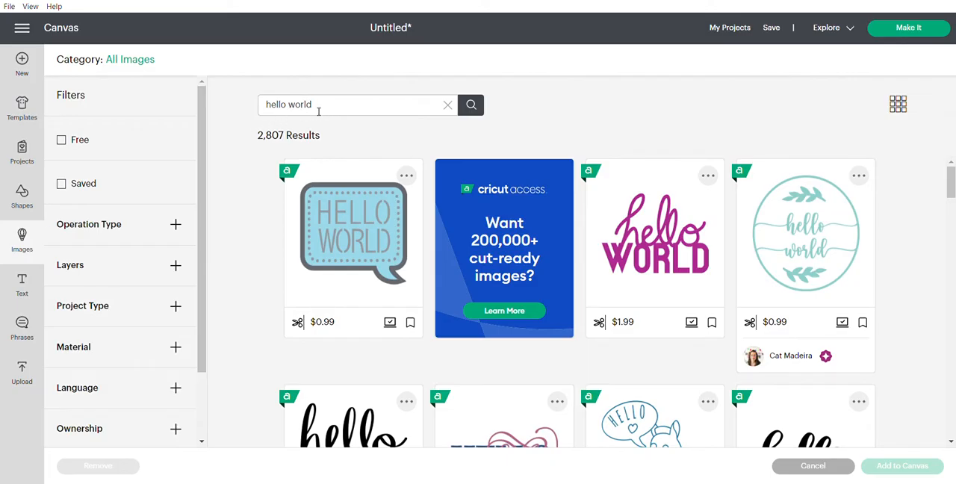
pyautogui.scroll(-3, 688, 168)
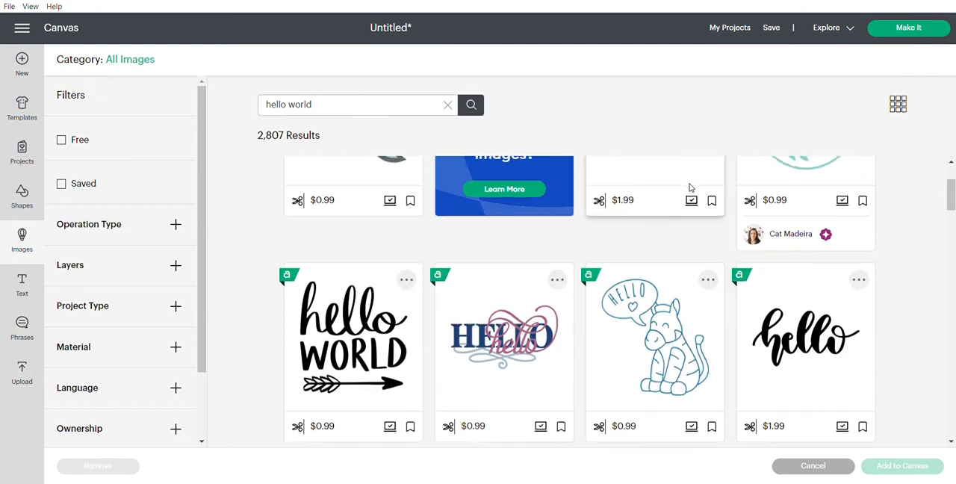
pyautogui.click(352, 325)
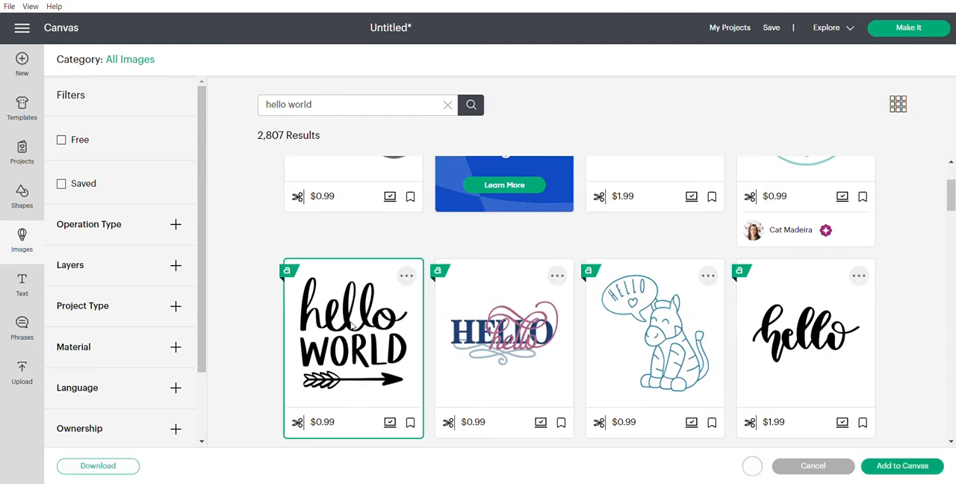
pyautogui.click(902, 468)
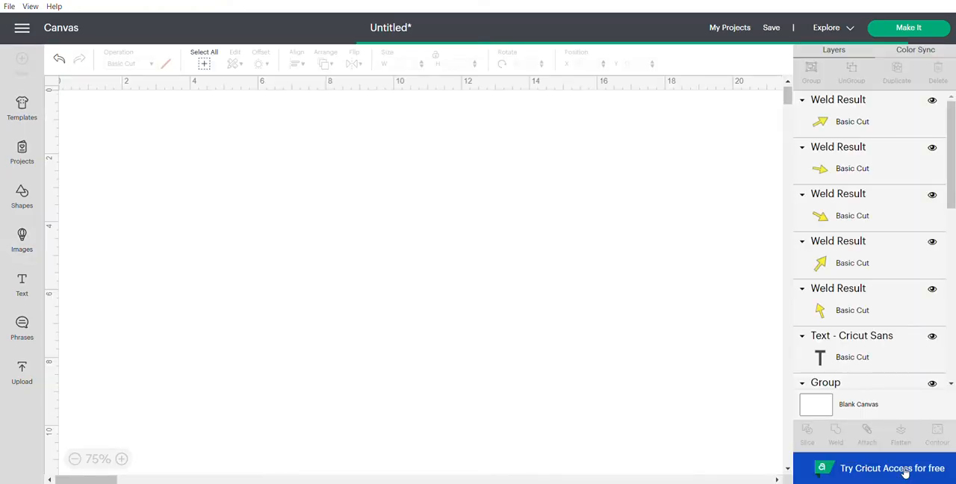
# Step: Move the hello WORLD design to about X 3.6, Y 0.25 and enlarge it to about 11.6 by 11.1 inches
pyautogui.moveTo(323, 344); pyautogui.dragTo(469, 434)
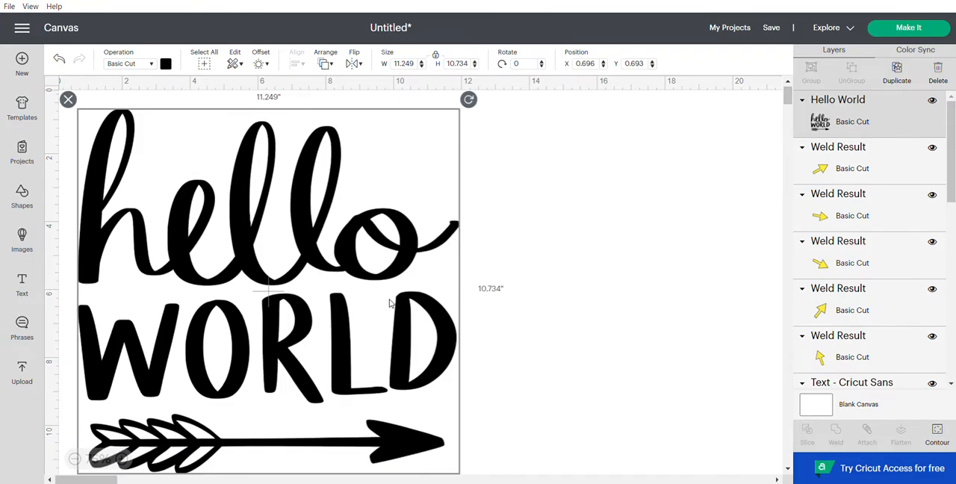
pyautogui.moveTo(391, 302); pyautogui.dragTo(489, 287)
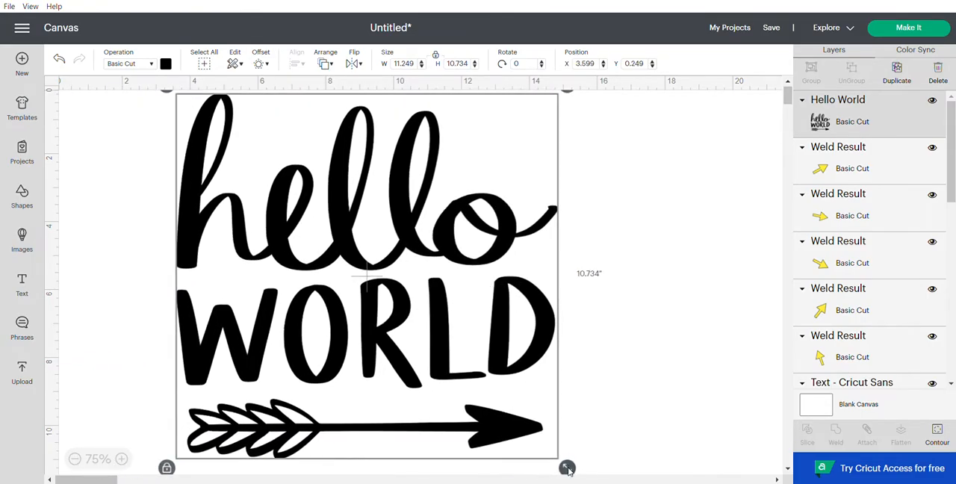
pyautogui.moveTo(566, 467); pyautogui.dragTo(575, 480)
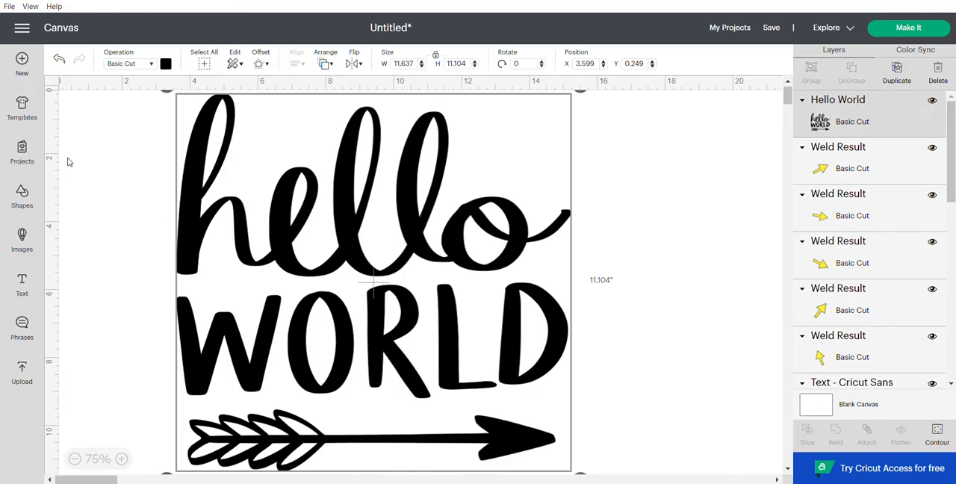
# Step: Add a rectangle beside the design and, with its proportions unlocked, resize it into a thin bar about 1.88 by 0.18 inches
pyautogui.click(23, 196)
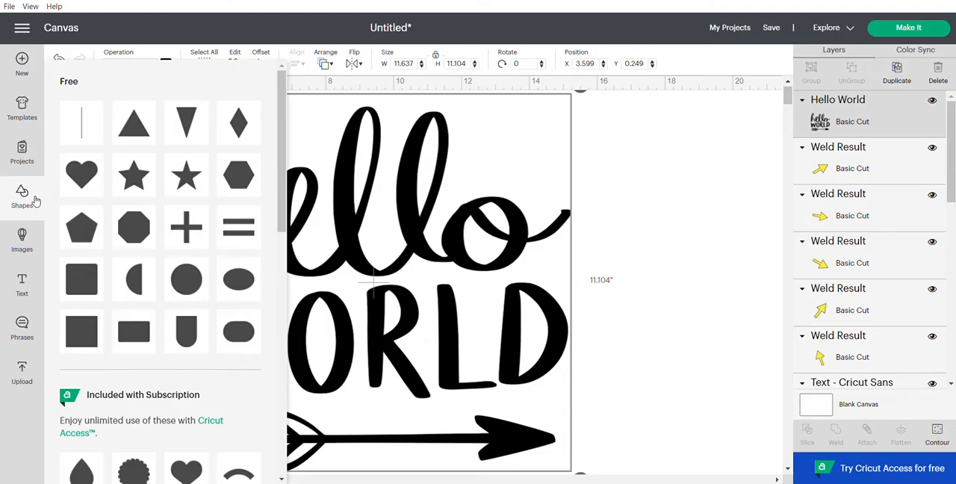
pyautogui.click(147, 331)
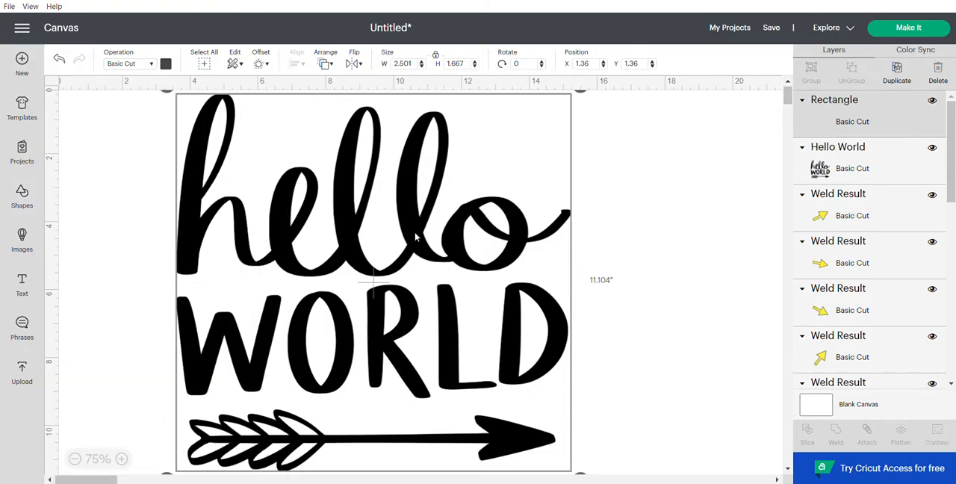
pyautogui.moveTo(157, 167); pyautogui.dragTo(158, 205)
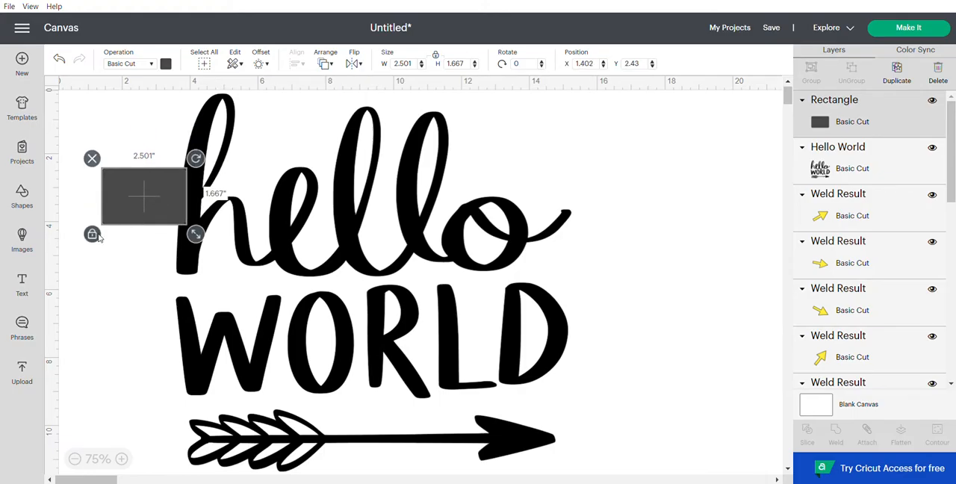
pyautogui.click(92, 236)
pyautogui.moveTo(195, 239); pyautogui.dragTo(177, 192)
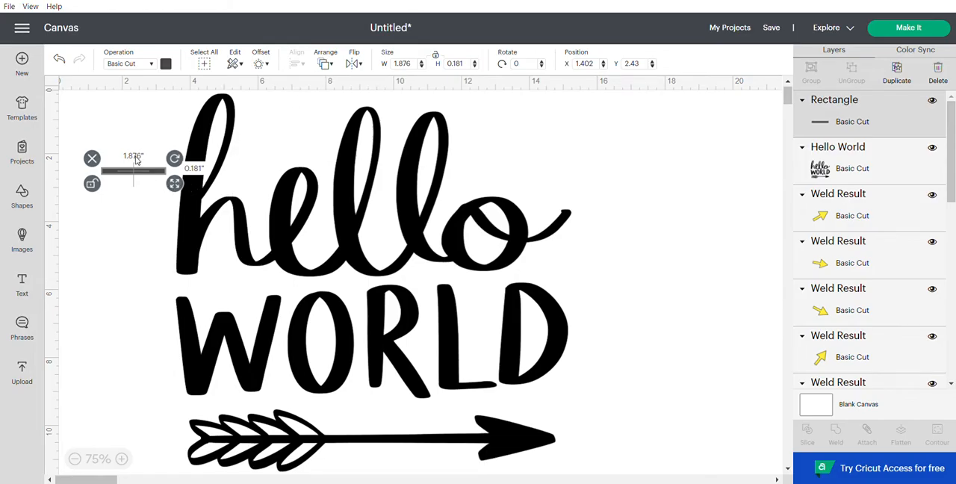
# Step: Change the thin bar's material color to yellow
pyautogui.click(166, 64)
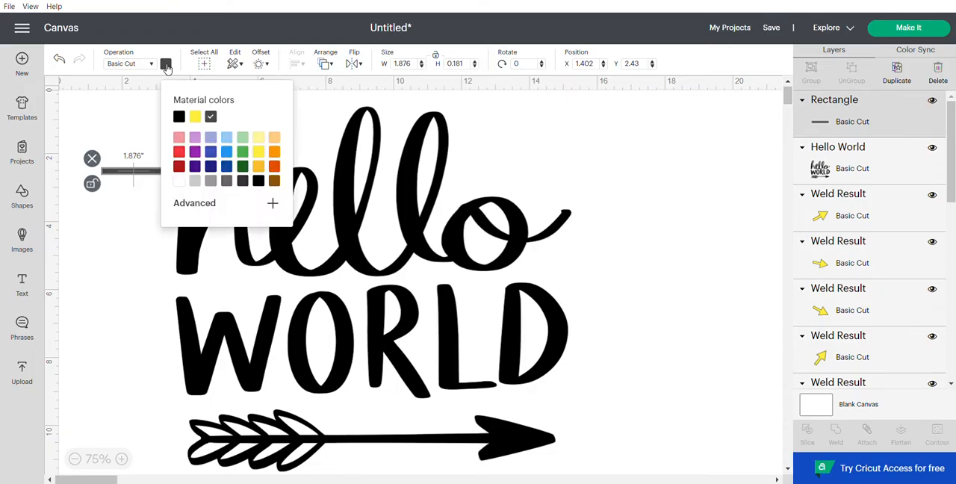
pyautogui.click(196, 117)
pyautogui.click(141, 227)
# Step: Rotate the yellow bar to about 92 degrees, shorten it to about 0.98 inches and place it over the h's inner joint
pyautogui.moveTo(141, 175); pyautogui.dragTo(226, 298)
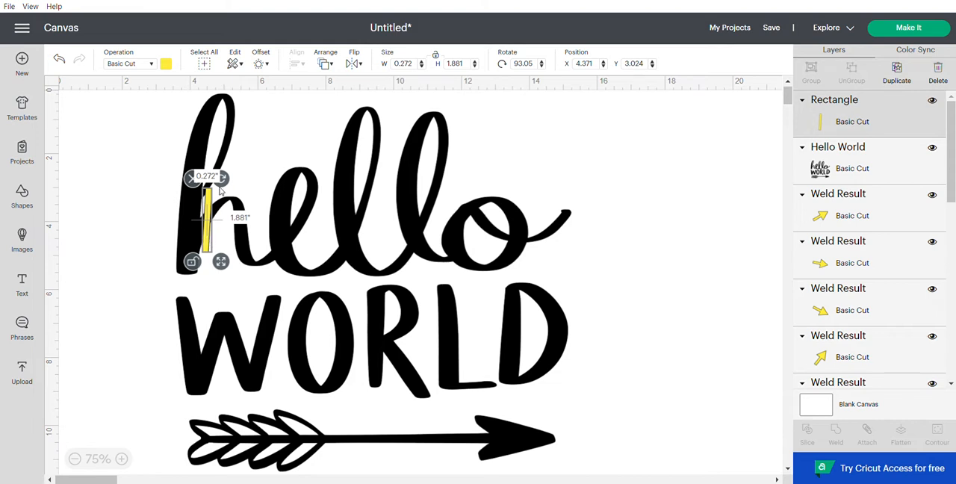
pyautogui.moveTo(220, 262)
pyautogui.mouseDown()
pyautogui.moveTo(221, 231)
pyautogui.moveTo(202, 205)
pyautogui.moveTo(125, 188)
pyautogui.moveTo(94, 149)
pyautogui.mouseUp()
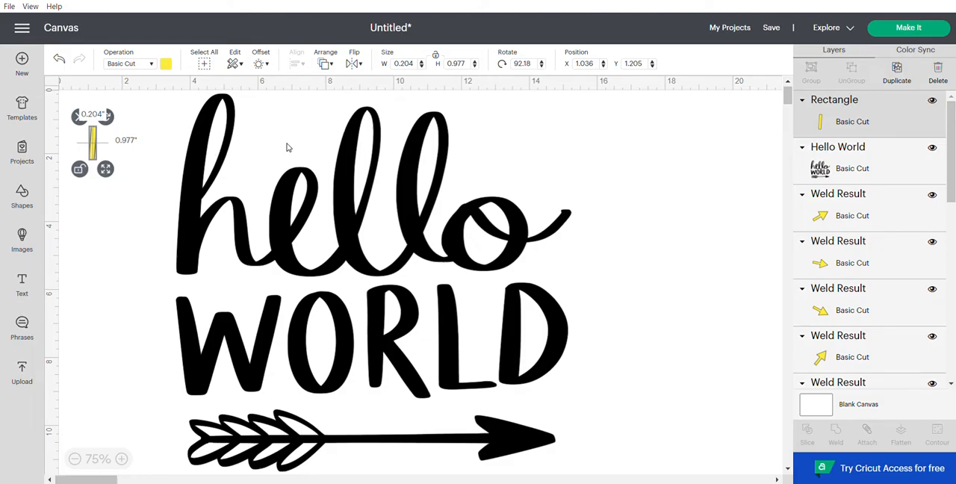
pyautogui.moveTo(95, 146); pyautogui.dragTo(208, 186)
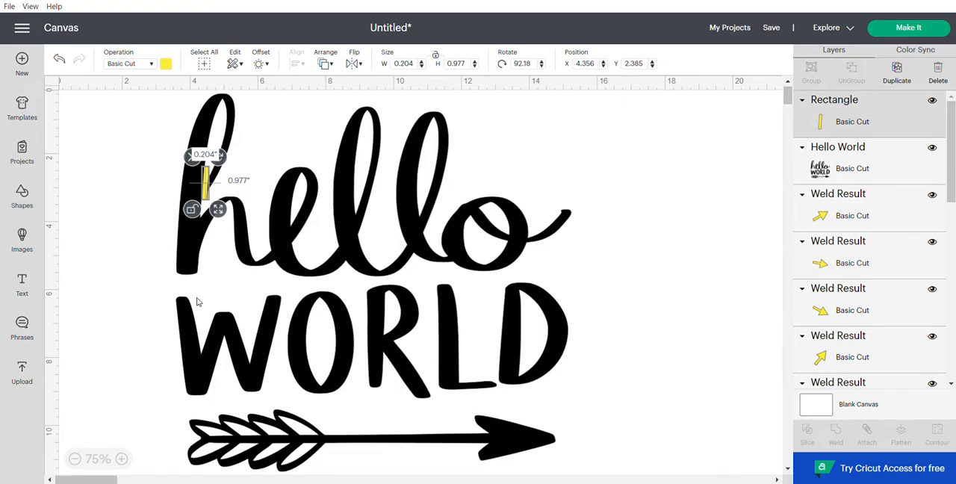
# Step: Duplicate the yellow bar and place the spare copy beyond the design at about X 18.1, Y 0.6
pyautogui.click(900, 73)
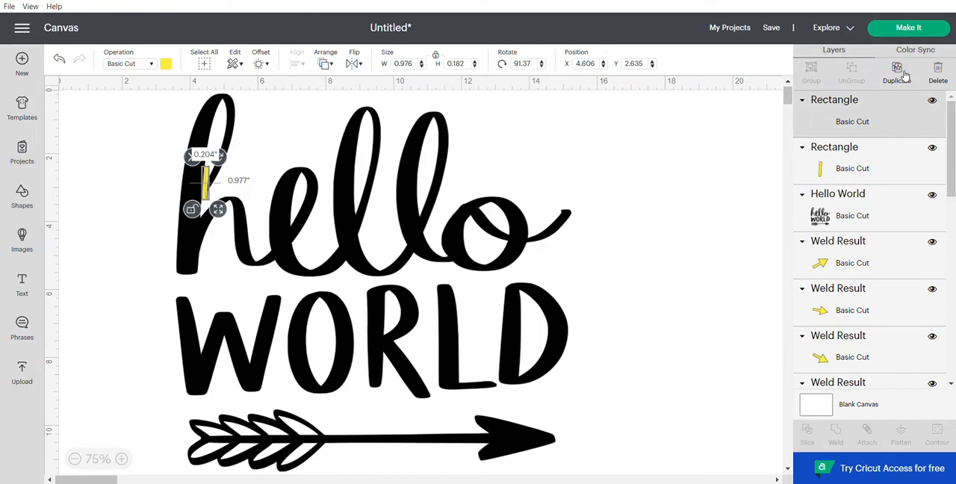
pyautogui.moveTo(220, 200); pyautogui.dragTo(678, 133)
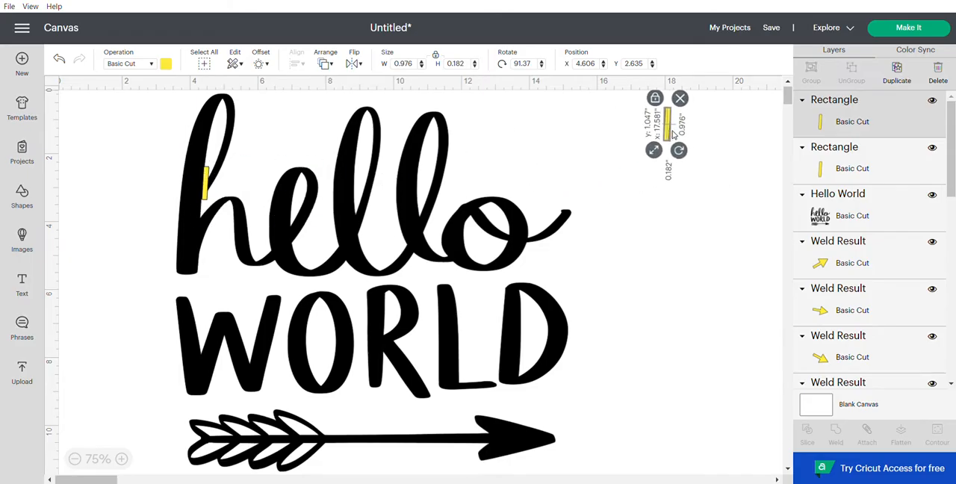
# Step: Tilt the bar on the h to about 93.4 degrees and position it across the thin joint at about X 4.31, Y 2.58
pyautogui.click(207, 189)
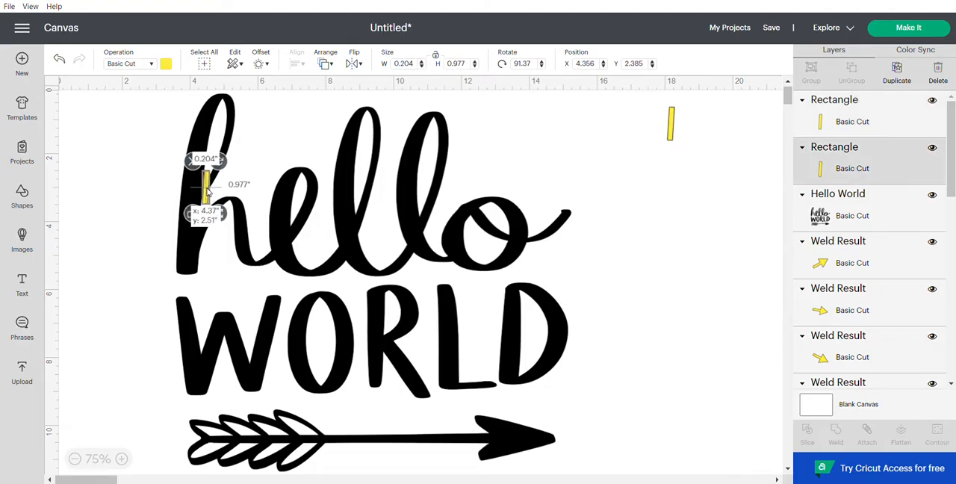
pyautogui.moveTo(221, 163); pyautogui.dragTo(223, 166)
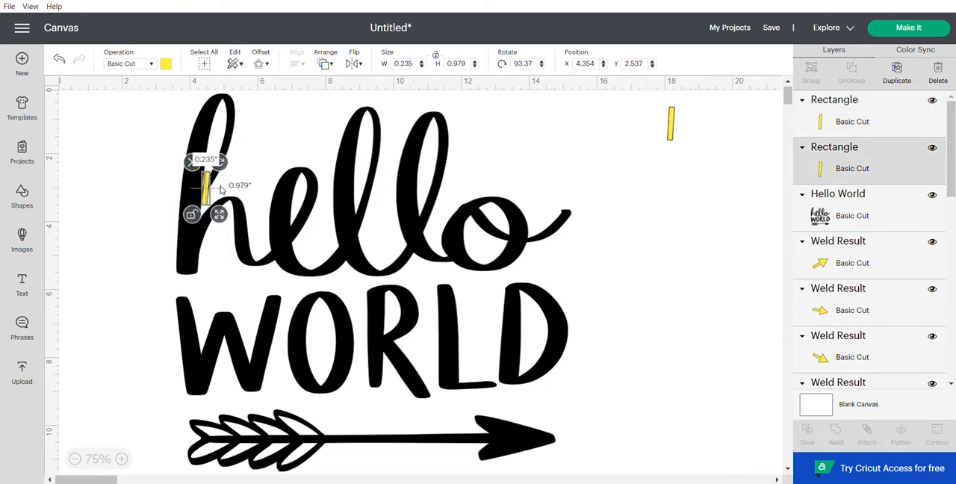
pyautogui.click(121, 459)
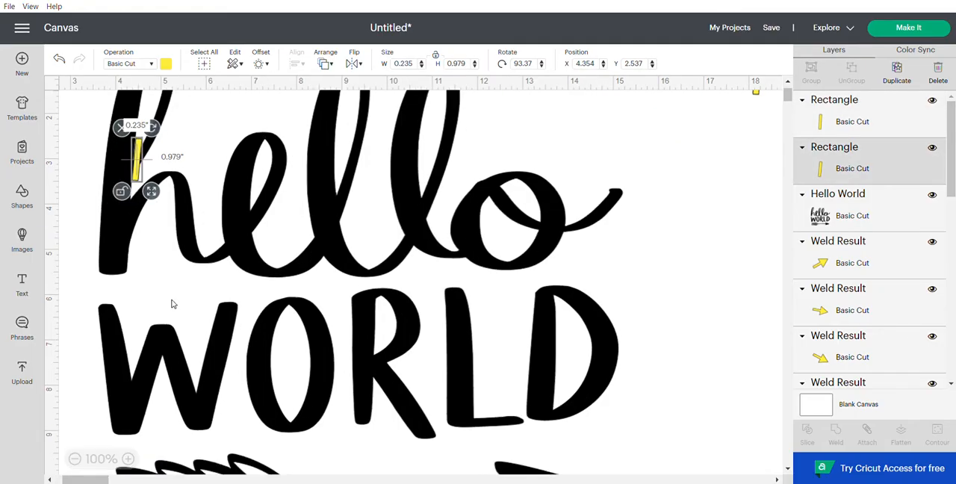
pyautogui.click(127, 459)
pyautogui.scroll(2, 80, 287)
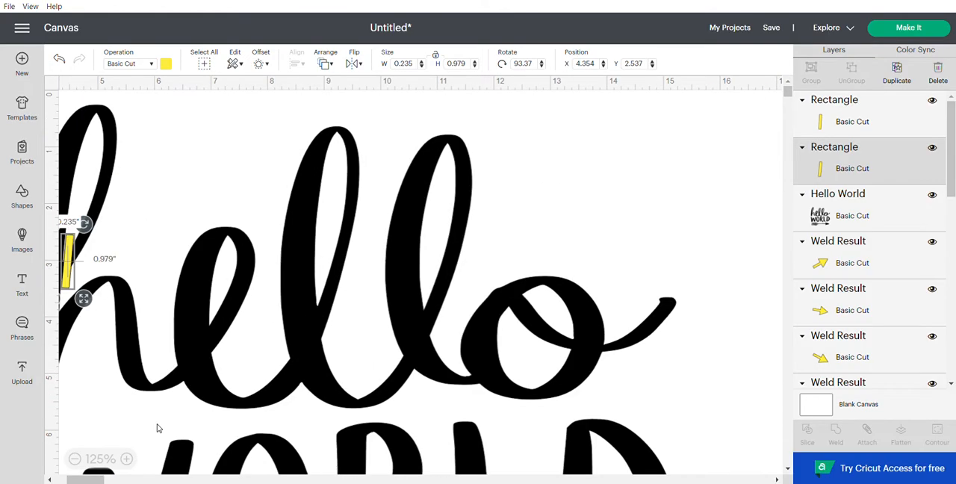
pyautogui.moveTo(90, 480); pyautogui.dragTo(78, 481)
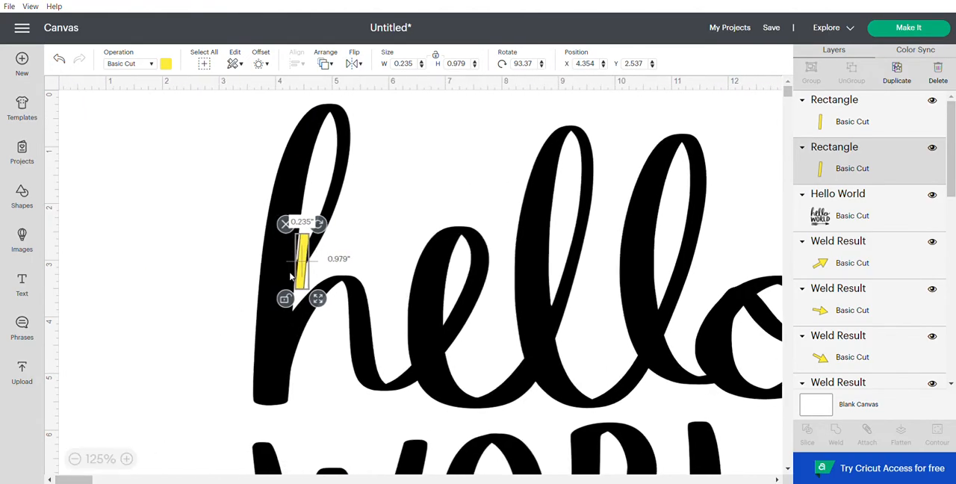
pyautogui.moveTo(302, 259); pyautogui.dragTo(299, 263)
pyautogui.click(212, 277)
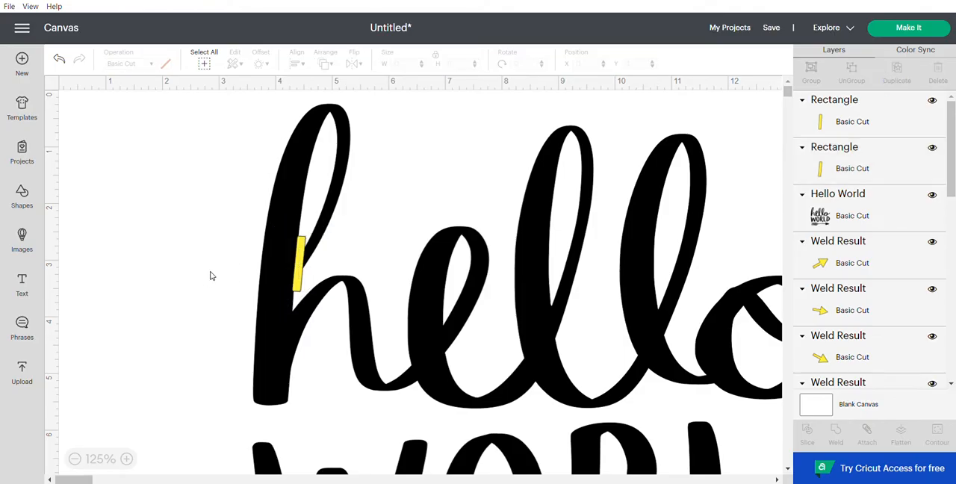
pyautogui.click(299, 284)
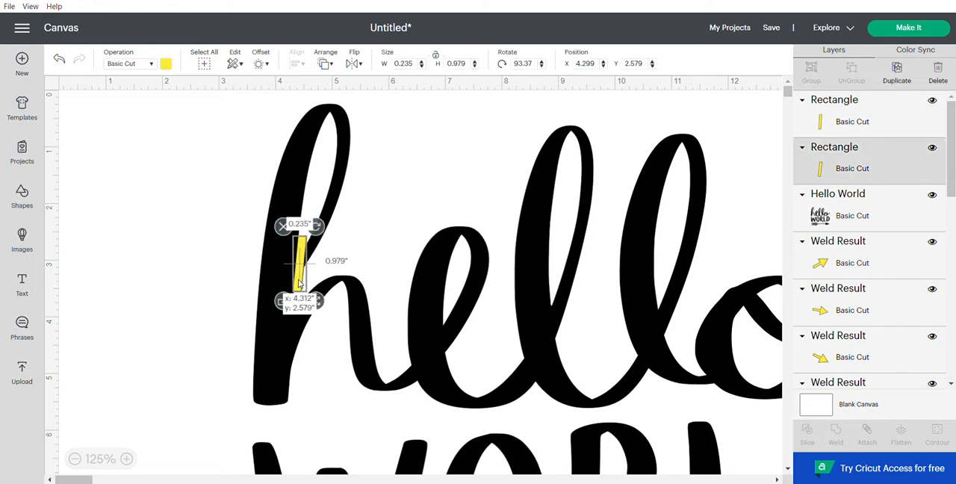
pyautogui.click(221, 278)
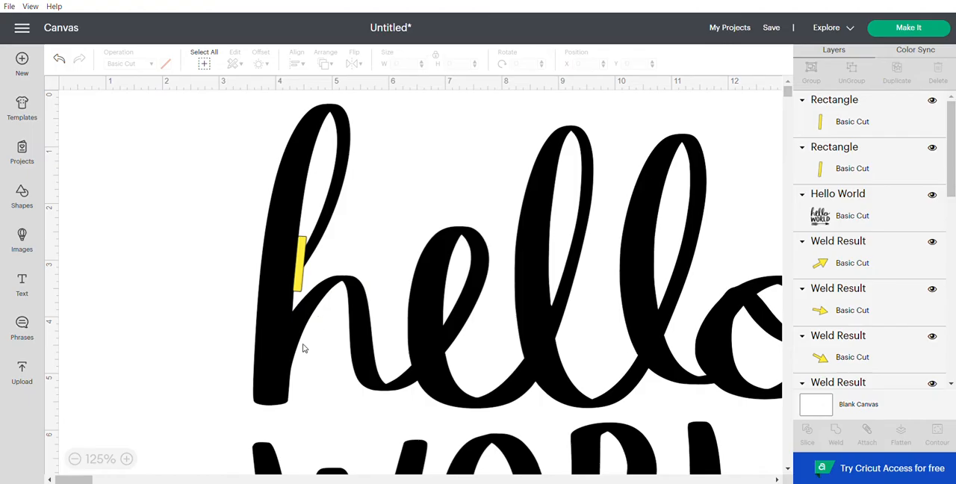
# Step: Slice the hello WORLD design with the yellow bar on the h
pyautogui.click(300, 260)
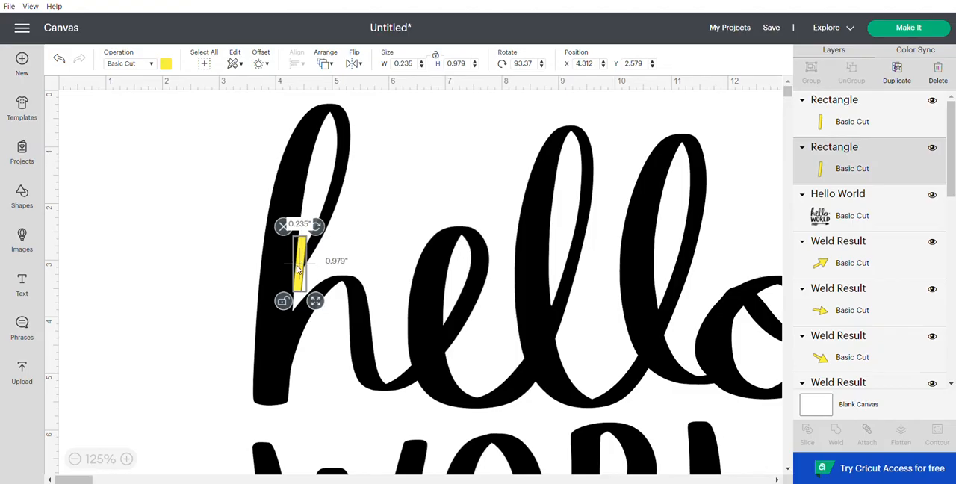
pyautogui.keyDown('shift'); pyautogui.click(301, 172); pyautogui.keyUp('shift')
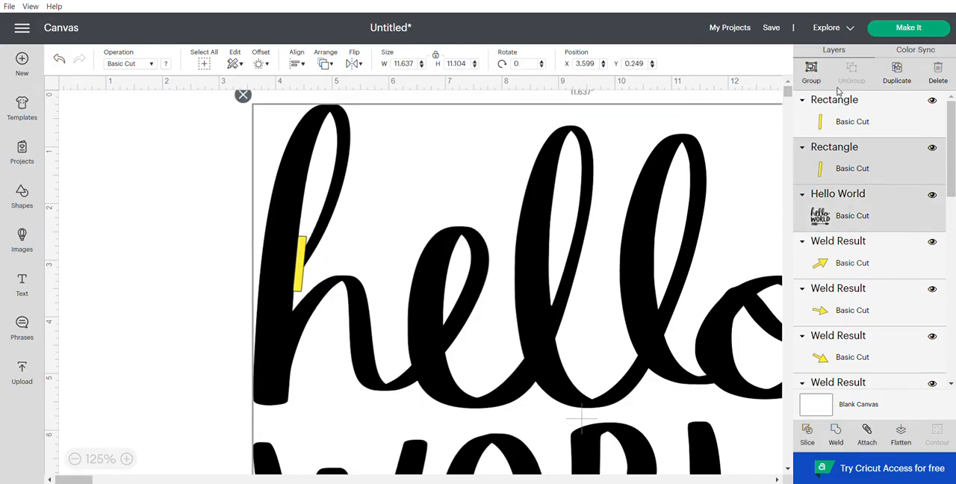
pyautogui.click(809, 433)
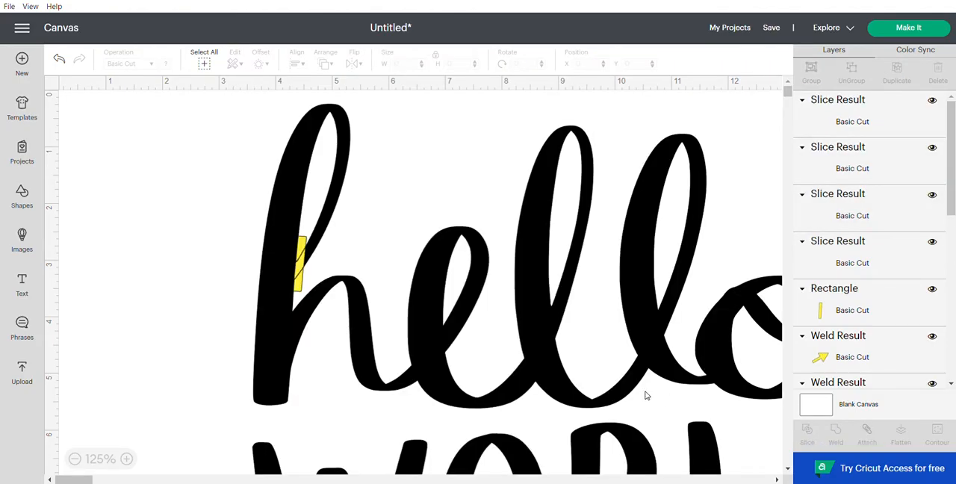
pyautogui.click(345, 293)
pyautogui.moveTo(346, 294); pyautogui.dragTo(505, 344)
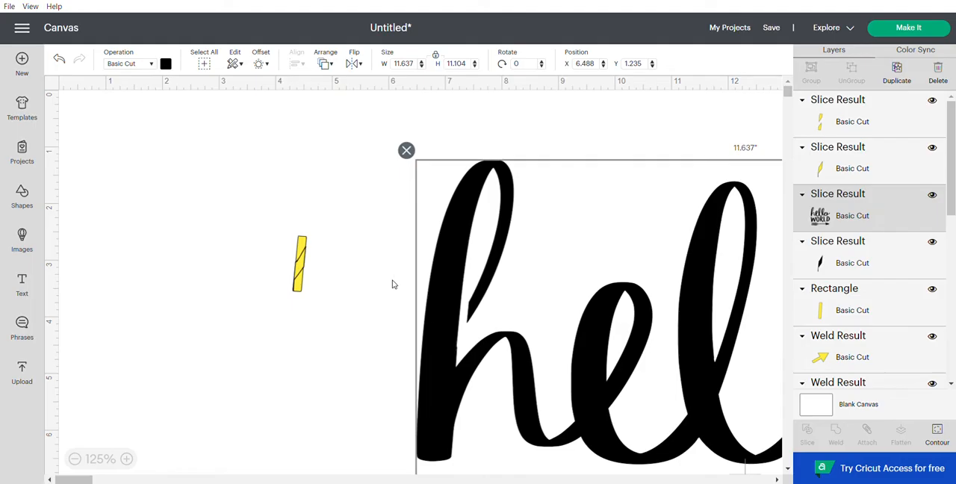
pyautogui.click(62, 59)
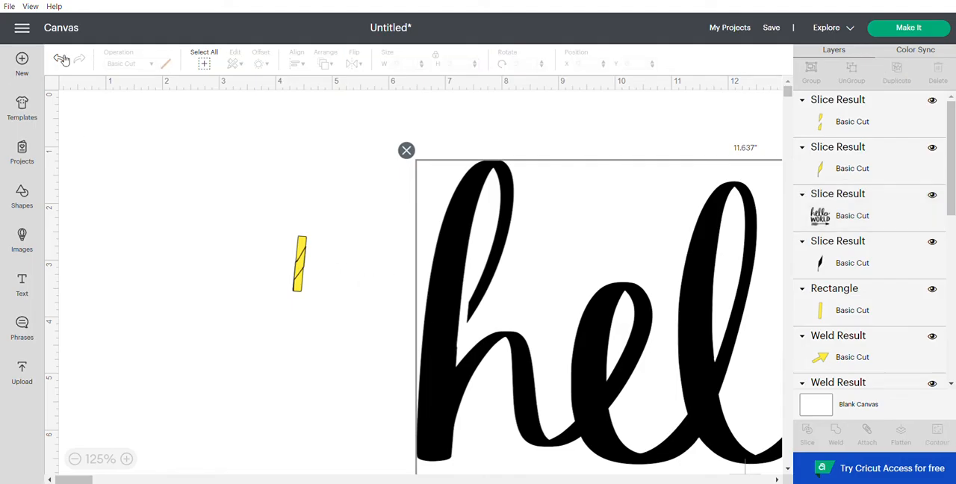
pyautogui.click(61, 59)
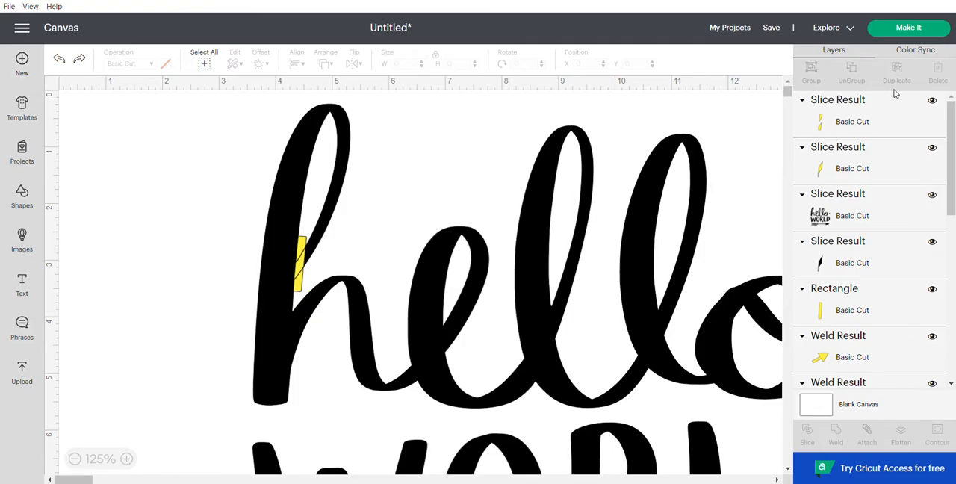
# Step: Delete the two yellow slice leftovers and the black sliver cut from the h's inner joint
pyautogui.click(851, 113)
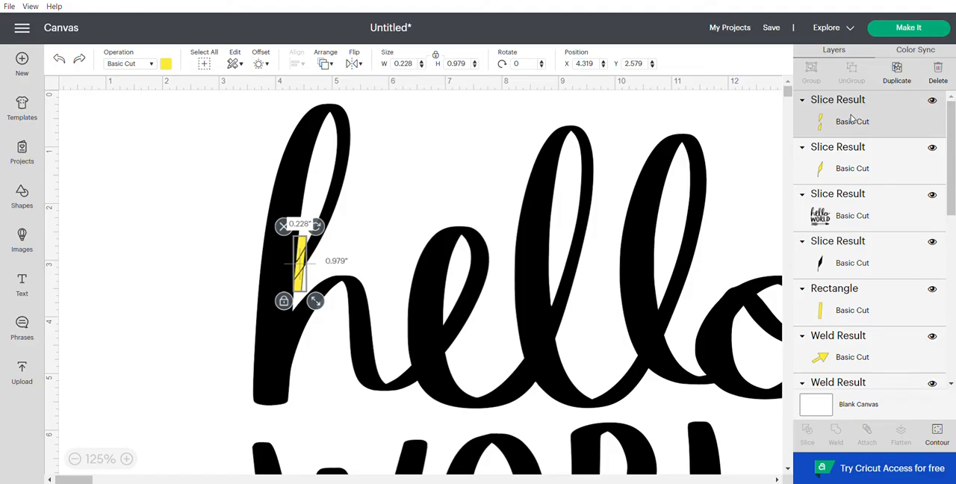
pyautogui.keyDown('shift'); pyautogui.click(866, 161); pyautogui.keyUp('shift')
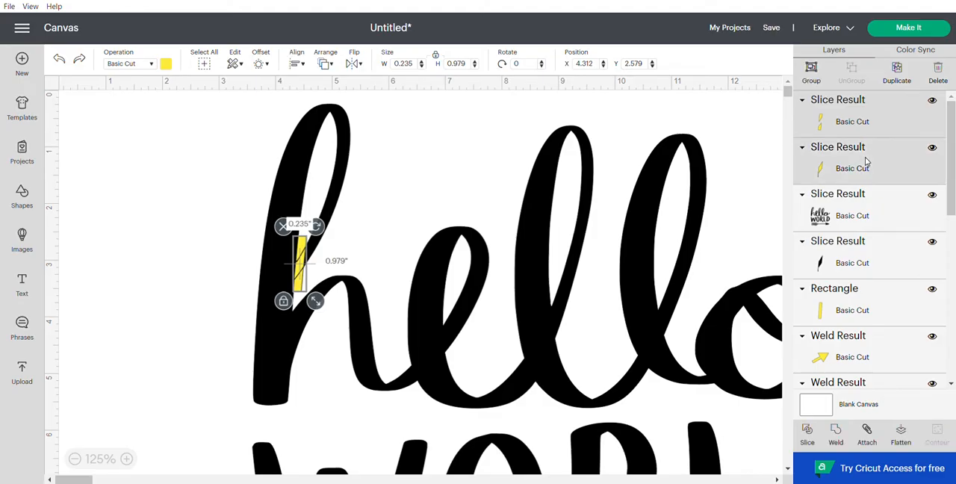
pyautogui.keyDown('shift'); pyautogui.click(856, 256); pyautogui.keyUp('shift')
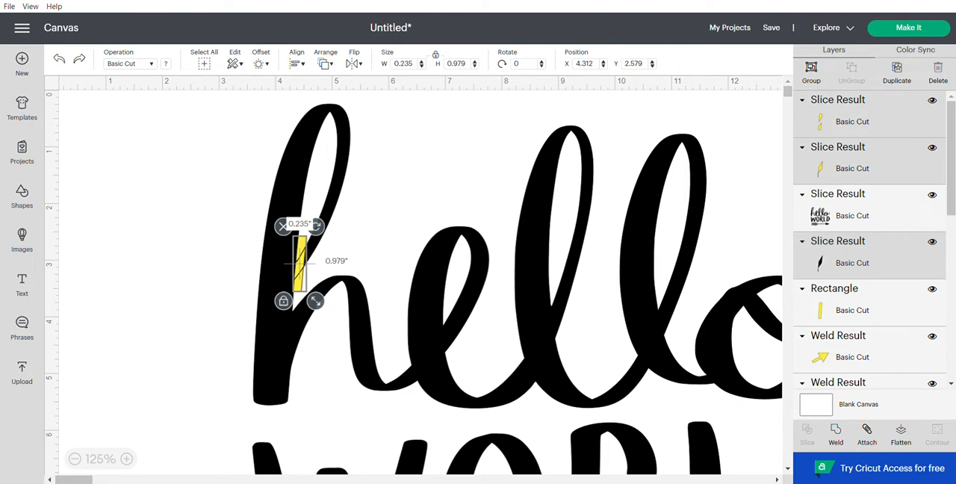
pyautogui.click(940, 77)
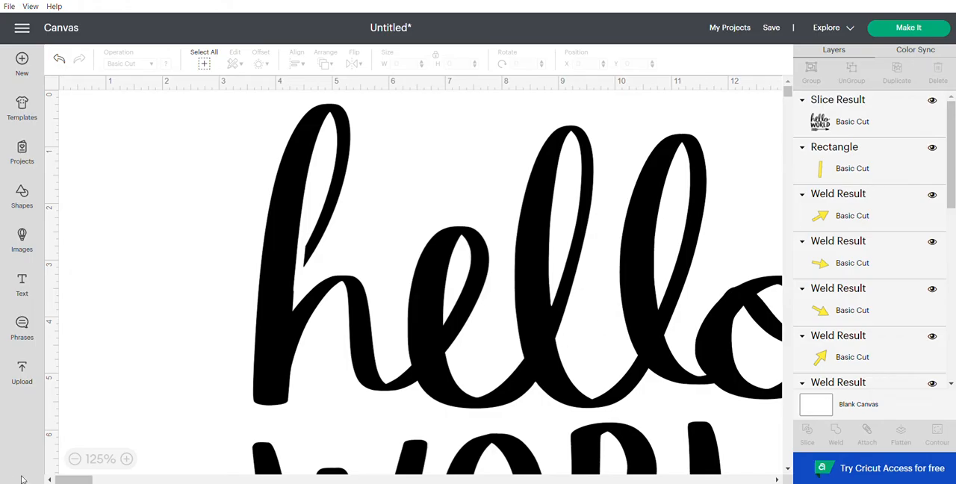
# Step: Bring the spare yellow bar back to the design and place it above the e at about X 7.11, Y 0.25
pyautogui.moveTo(77, 479); pyautogui.dragTo(82, 482)
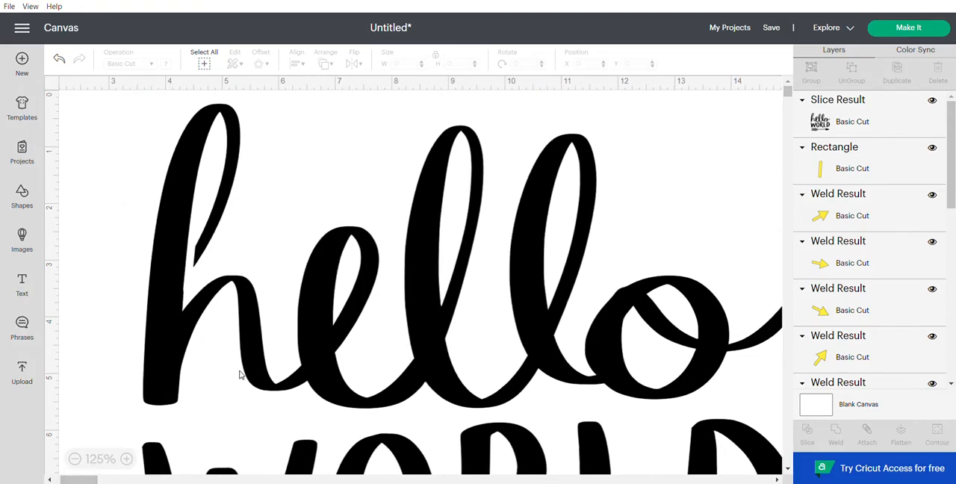
pyautogui.scroll(-2, 240, 376)
pyautogui.scroll(2, 240, 376)
pyautogui.scroll(-2, 238, 379)
pyautogui.scroll(2, 239, 378)
pyautogui.click(842, 156)
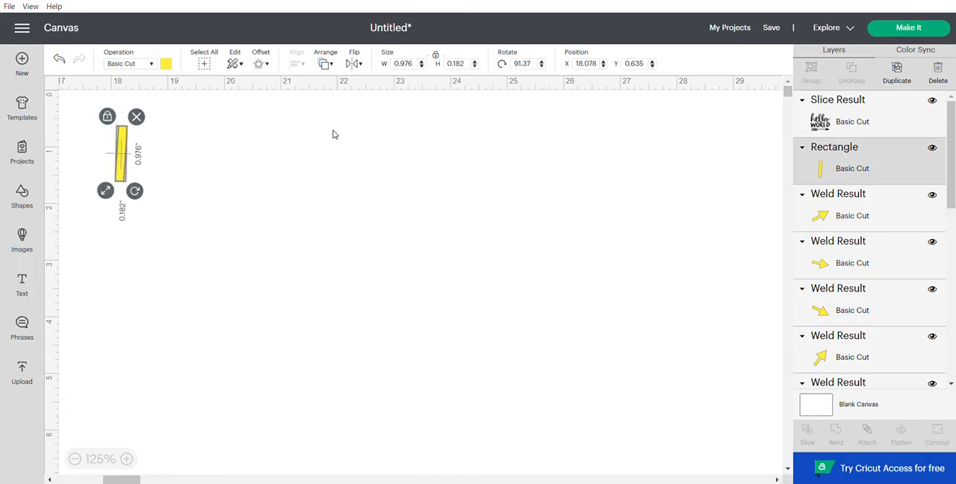
pyautogui.moveTo(113, 159); pyautogui.dragTo(44, 176)
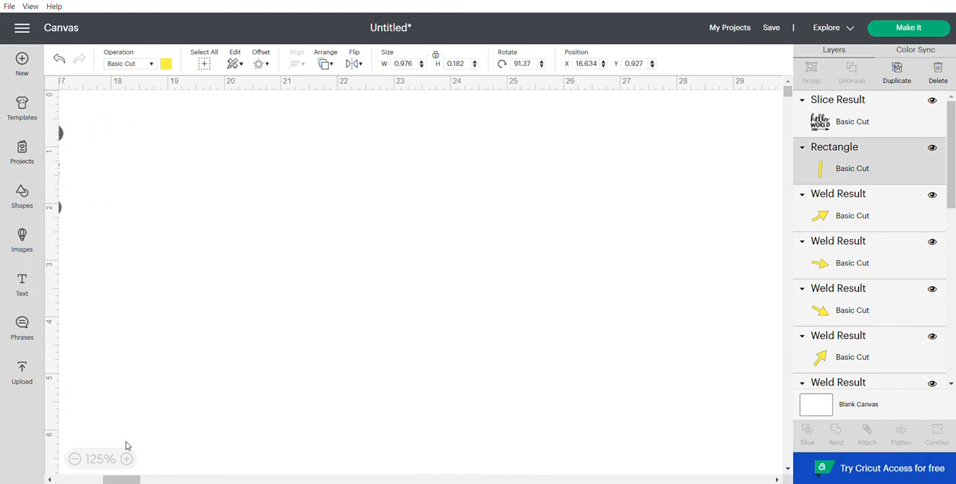
pyautogui.moveTo(123, 479); pyautogui.dragTo(78, 480)
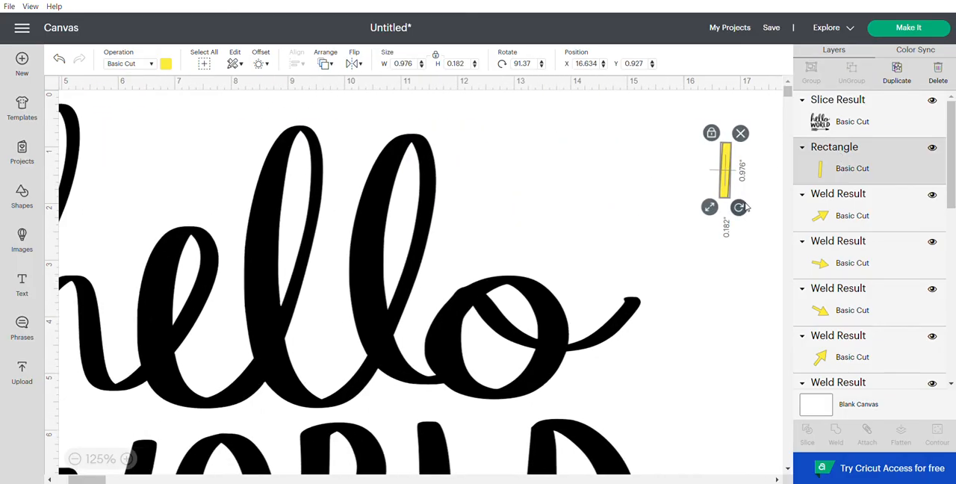
pyautogui.moveTo(724, 174); pyautogui.dragTo(167, 133)
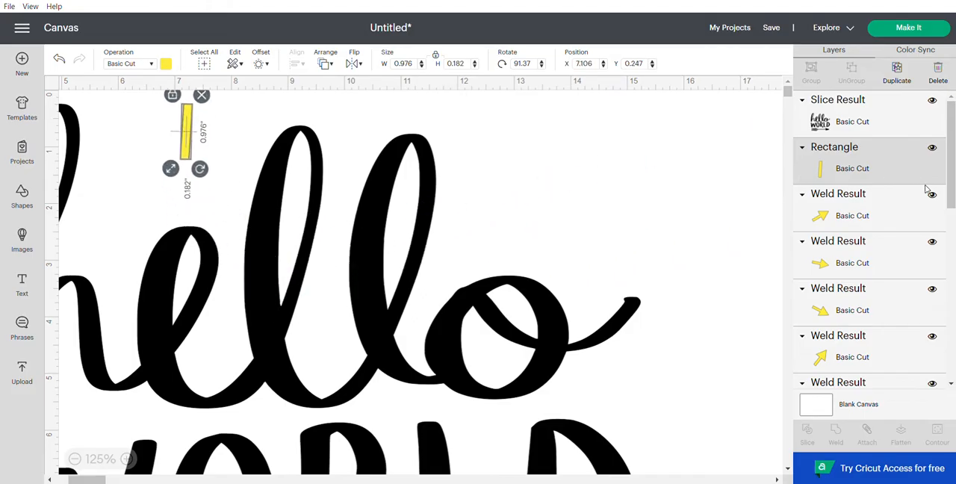
# Step: Duplicate the yellow bar twice and place one copy across the top of the h, tilted to about 96.7 degrees at X 4.83, Y 0.05
pyautogui.click(911, 83)
pyautogui.click(911, 84)
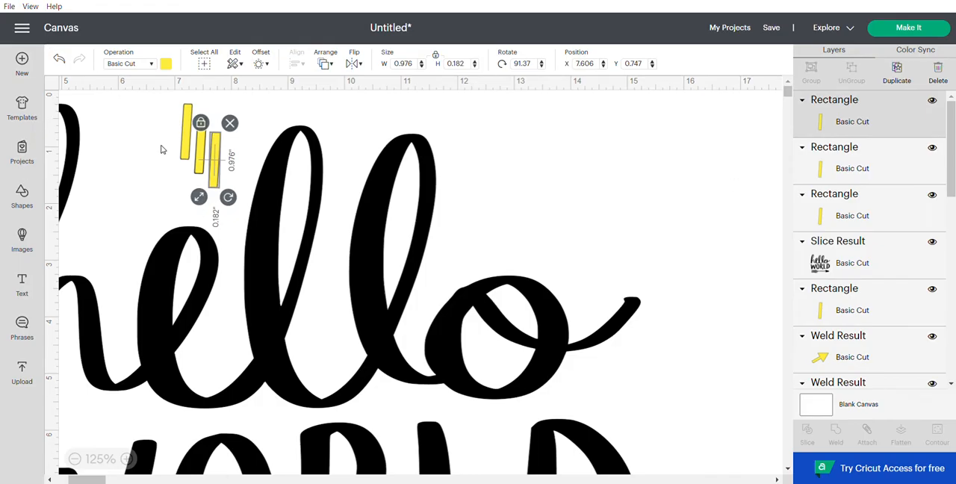
pyautogui.moveTo(217, 174); pyautogui.dragTo(162, 221)
pyautogui.moveTo(81, 482); pyautogui.dragTo(72, 481)
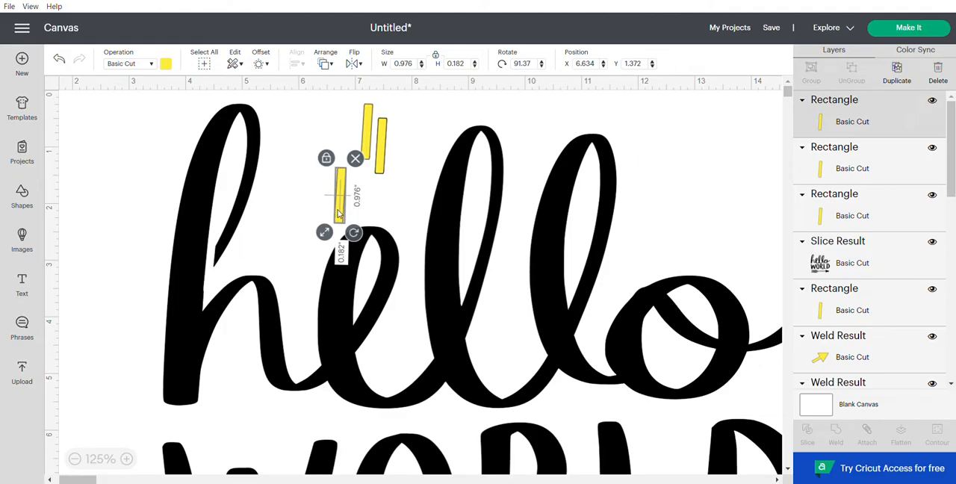
pyautogui.moveTo(339, 213); pyautogui.dragTo(237, 133)
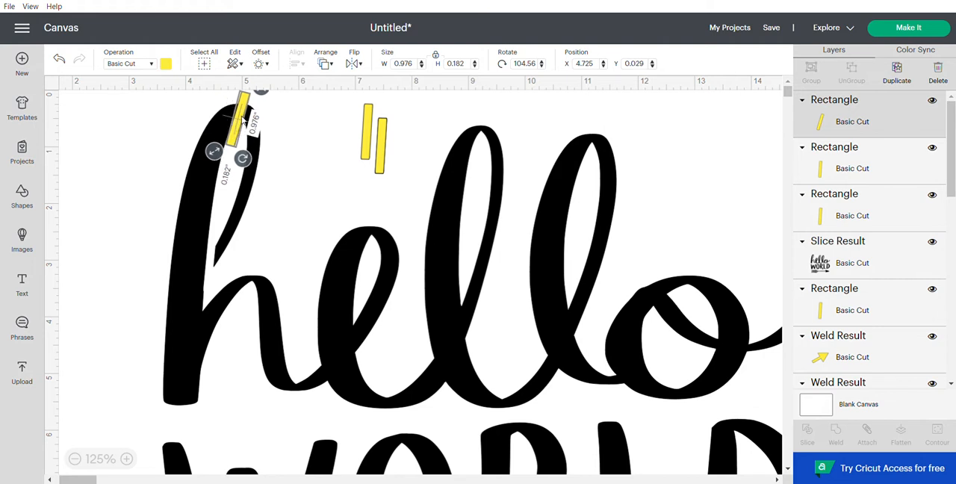
pyautogui.moveTo(244, 162); pyautogui.dragTo(240, 134)
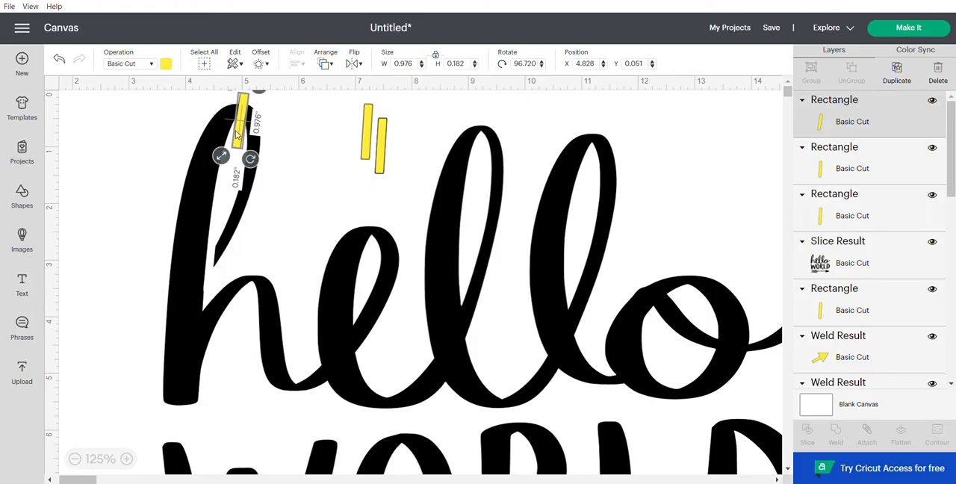
# Step: Slice the hello WORLD design with the bar on top of the h and move the design down to about X 3.63, Y 2.11
pyautogui.keyDown('shift'); pyautogui.click(204, 230); pyautogui.keyUp('shift')
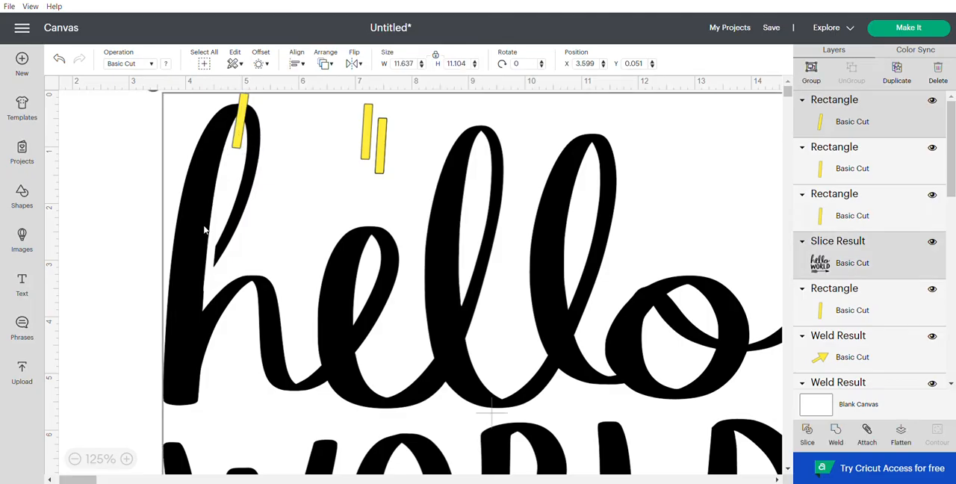
pyautogui.click(813, 435)
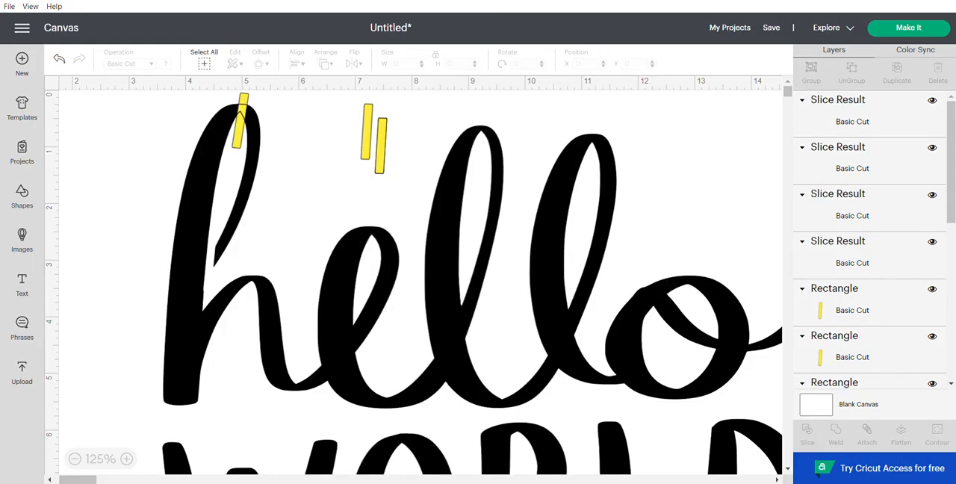
pyautogui.moveTo(458, 193); pyautogui.dragTo(462, 302)
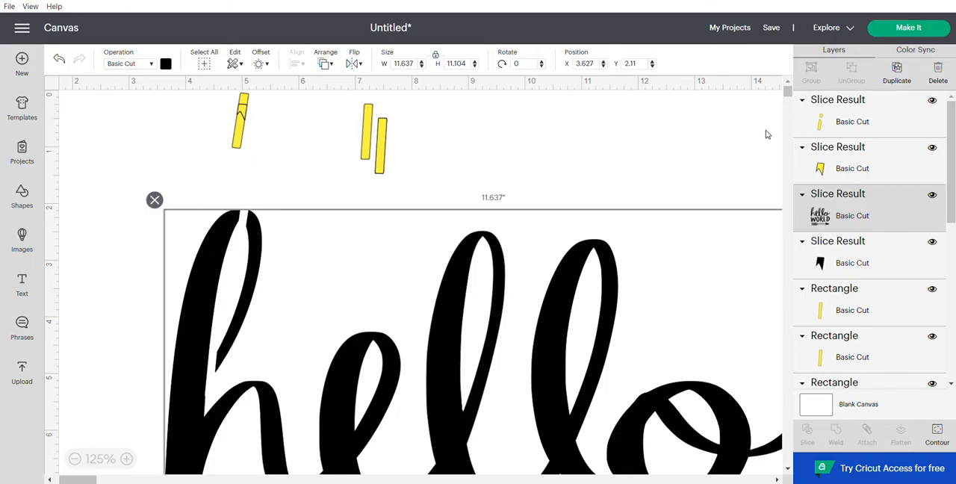
pyautogui.click(59, 60)
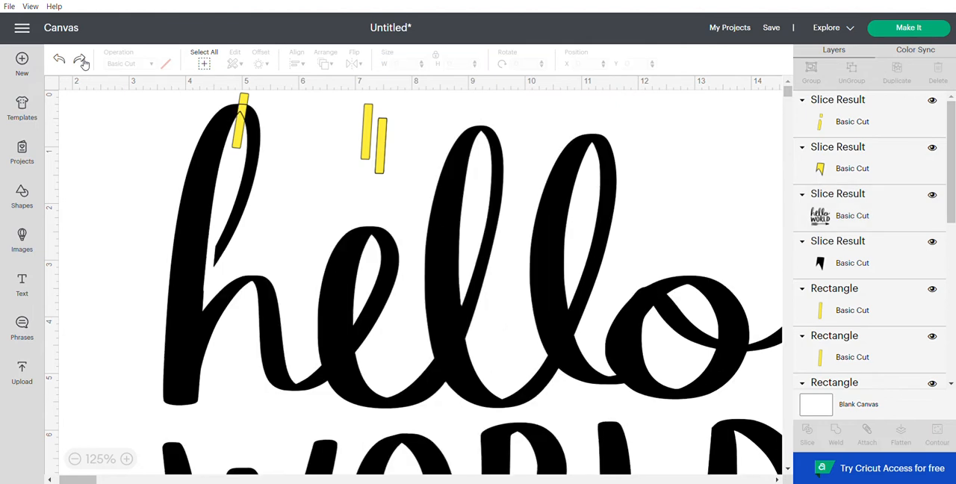
pyautogui.click(80, 60)
# Step: Delete the leftover slice pieces from the top of the h and move the design back up to about X 2.99, Y 0.71
pyautogui.moveTo(279, 165); pyautogui.dragTo(219, 89)
pyautogui.moveTo(246, 129); pyautogui.dragTo(164, 169)
pyautogui.press('Delete')
pyautogui.moveTo(249, 283); pyautogui.dragTo(179, 189)
# Step: Place one of the spare yellow bars across the top of the e
pyautogui.moveTo(377, 129); pyautogui.dragTo(335, 246)
pyautogui.click(379, 149)
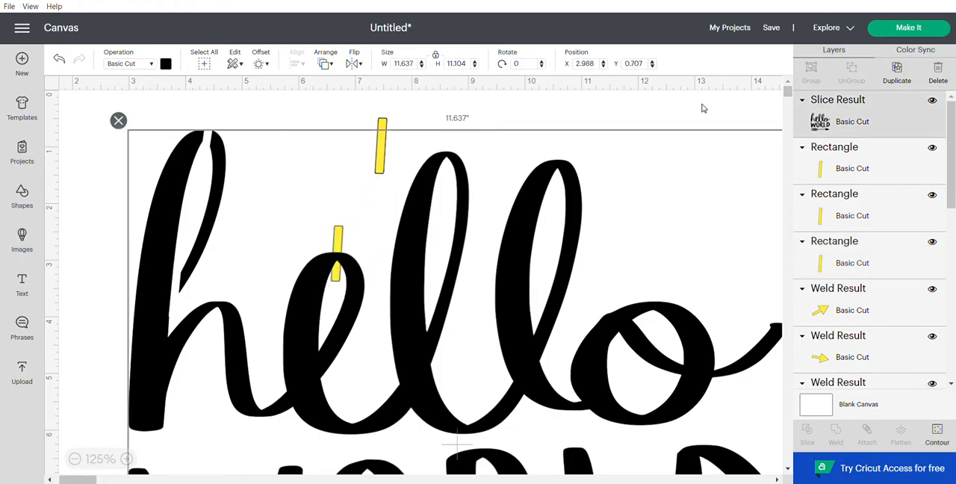
pyautogui.click(613, 107)
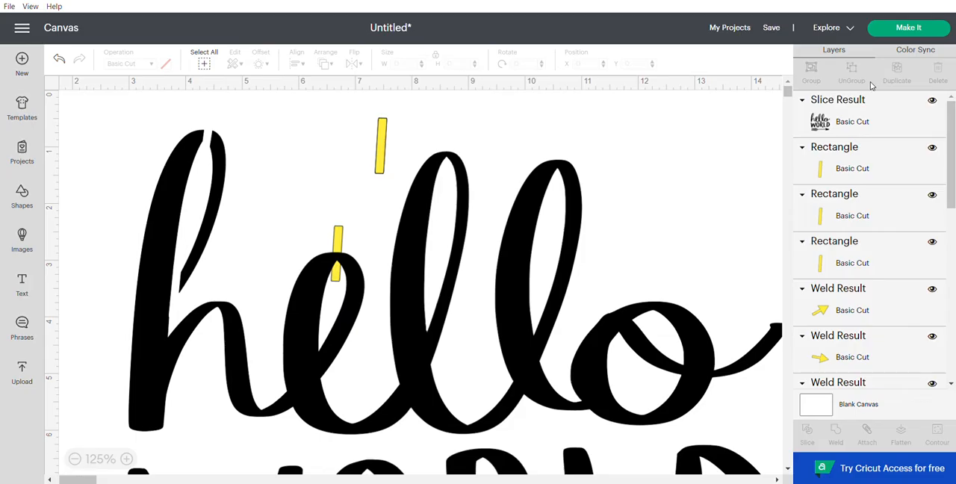
# Step: Duplicate the spare bar twice and place one copy on the e's inner joint, tilted to about 81.3 degrees at X 6.36, Y 4.41
pyautogui.click(383, 126)
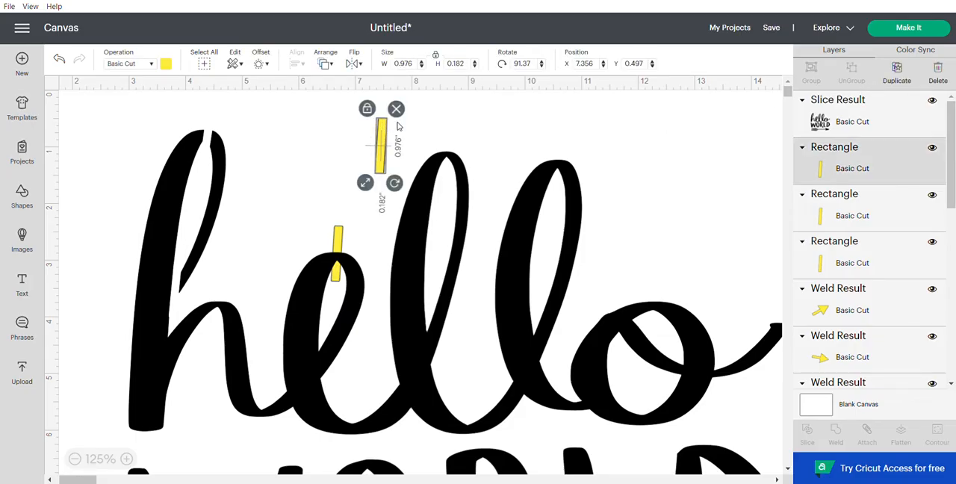
pyautogui.click(896, 75)
pyautogui.click(896, 78)
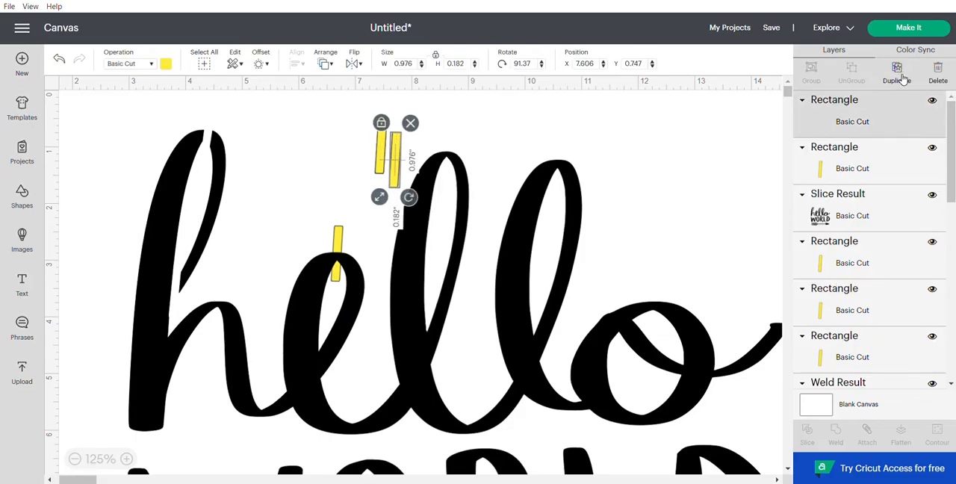
pyautogui.moveTo(413, 182); pyautogui.dragTo(333, 362)
pyautogui.moveTo(349, 390); pyautogui.dragTo(327, 389)
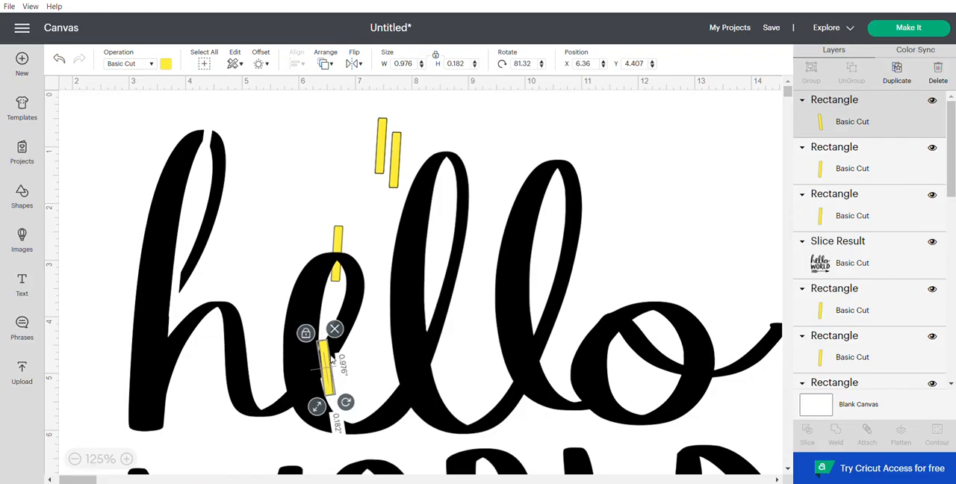
# Step: Unlock the proportions of the bar on the e's joint and set its height to 0.7 inches
pyautogui.click(306, 333)
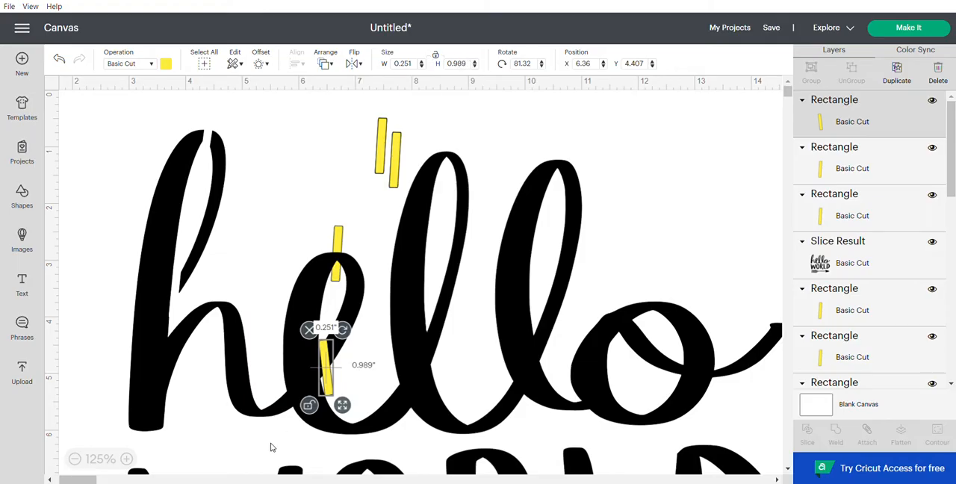
pyautogui.moveTo(334, 386); pyautogui.dragTo(333, 386)
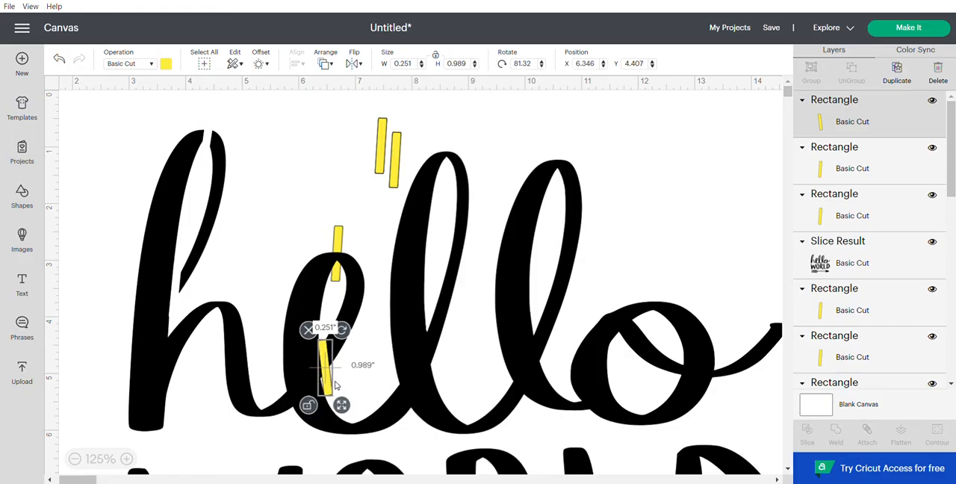
pyautogui.click(479, 69)
pyautogui.click(479, 68)
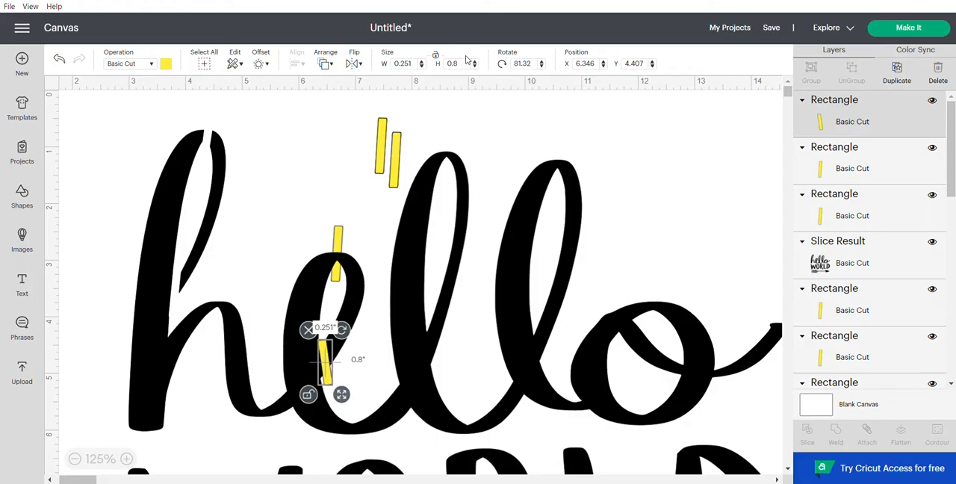
pyautogui.click(475, 66)
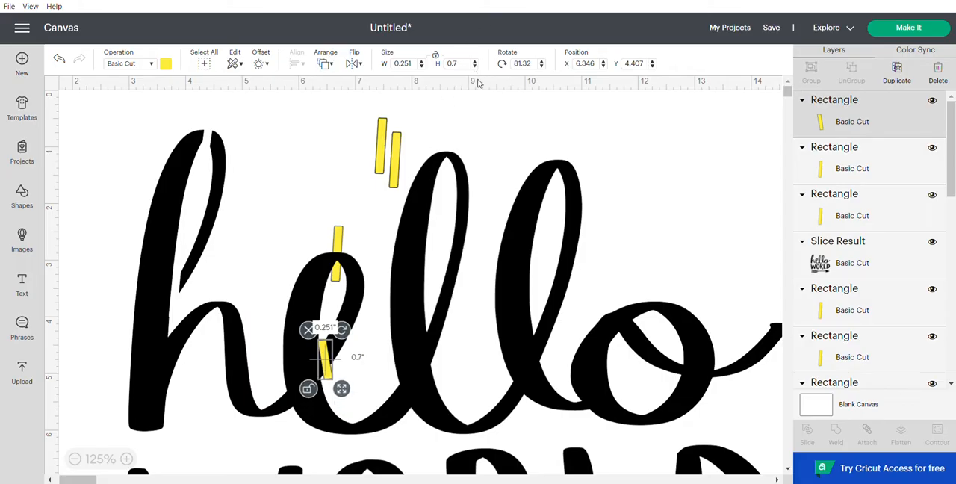
# Step: Straighten the bar on the e's joint to about 90.3 degrees and position it at about X 6.37, Y 4.47
pyautogui.click(355, 359)
pyautogui.click(327, 361)
pyautogui.moveTo(341, 330); pyautogui.dragTo(344, 332)
pyautogui.moveTo(330, 361); pyautogui.dragTo(326, 366)
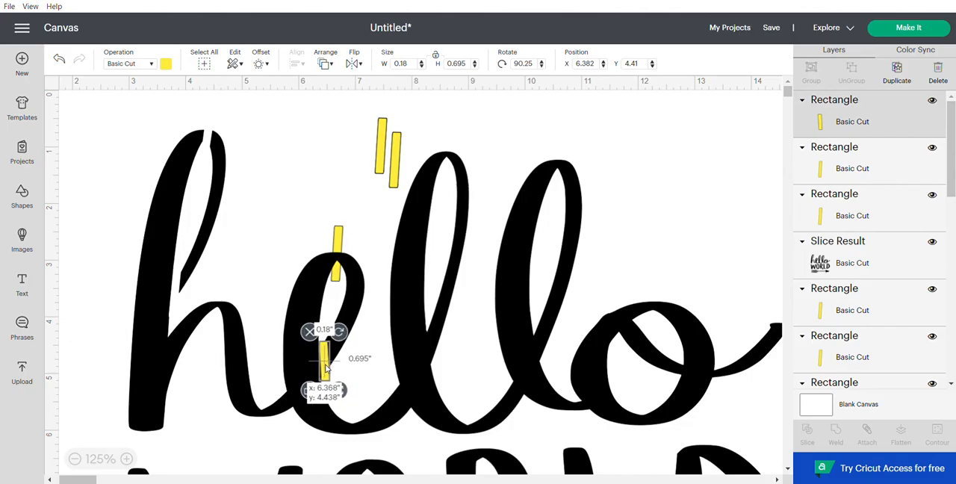
pyautogui.click(364, 366)
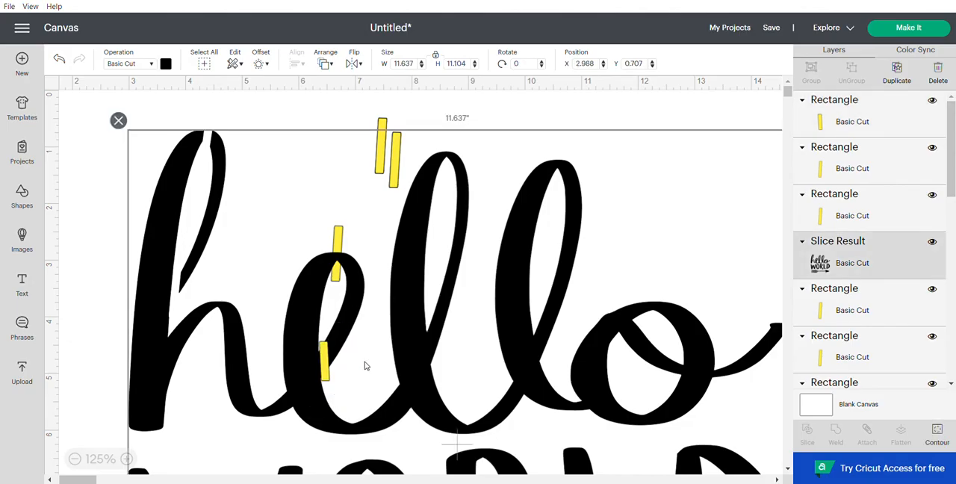
pyautogui.click(324, 364)
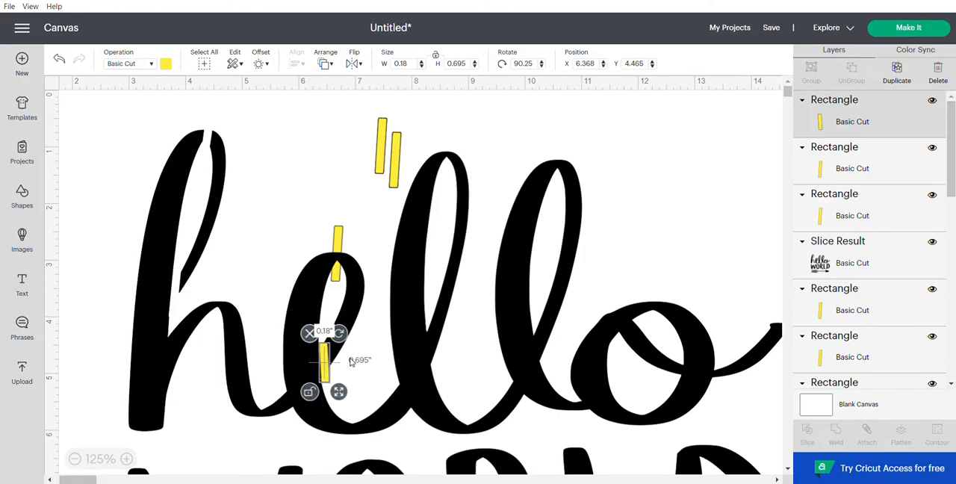
pyautogui.click(353, 362)
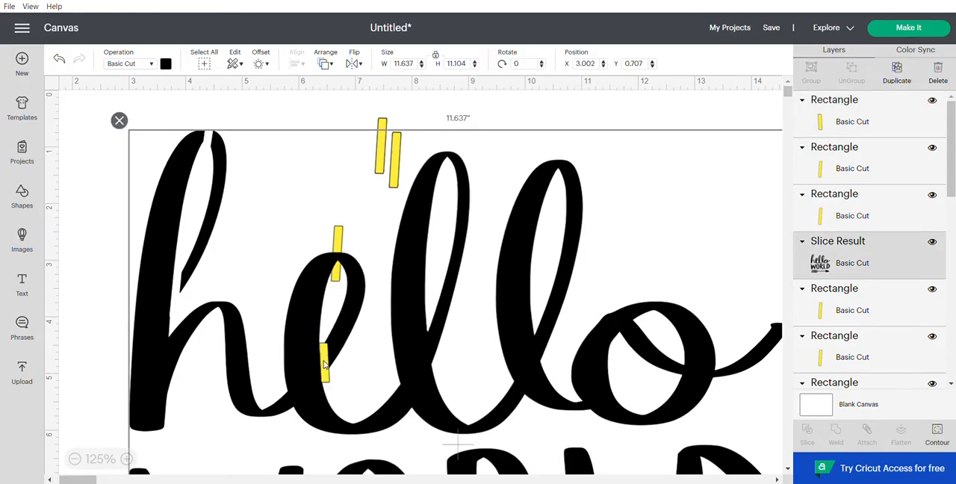
pyautogui.click(324, 365)
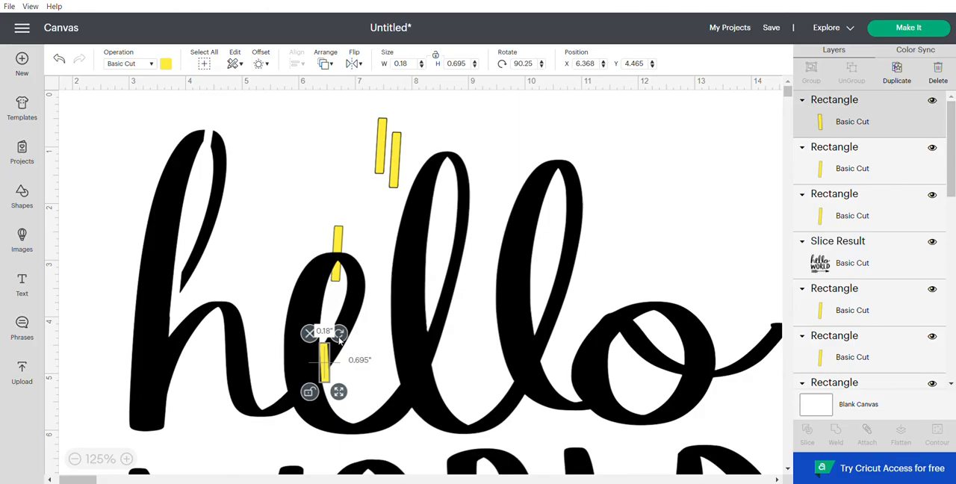
# Step: Tilt the bar on the e's joint to about 88.7 degrees, narrow it to about 0.18 inches and position it at about X 6.36, Y 4.44
pyautogui.moveTo(340, 337); pyautogui.dragTo(323, 349)
pyautogui.click(376, 349)
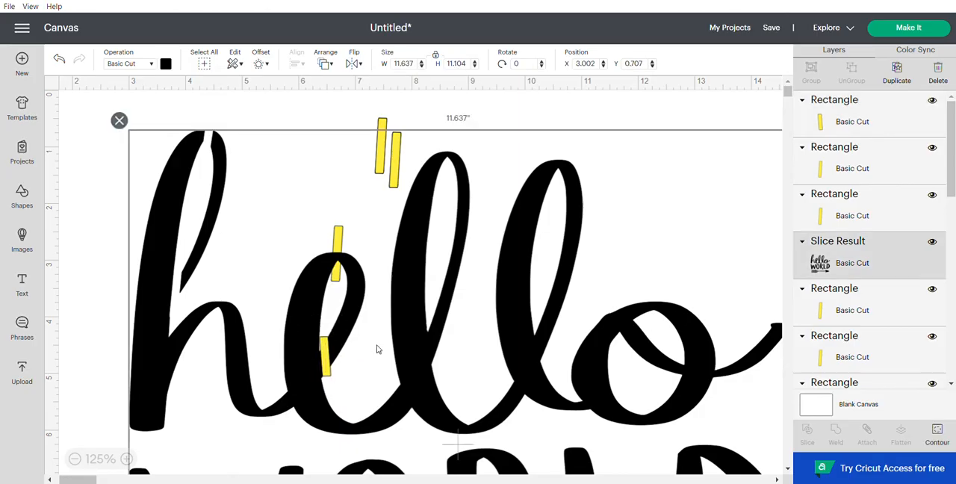
pyautogui.click(327, 364)
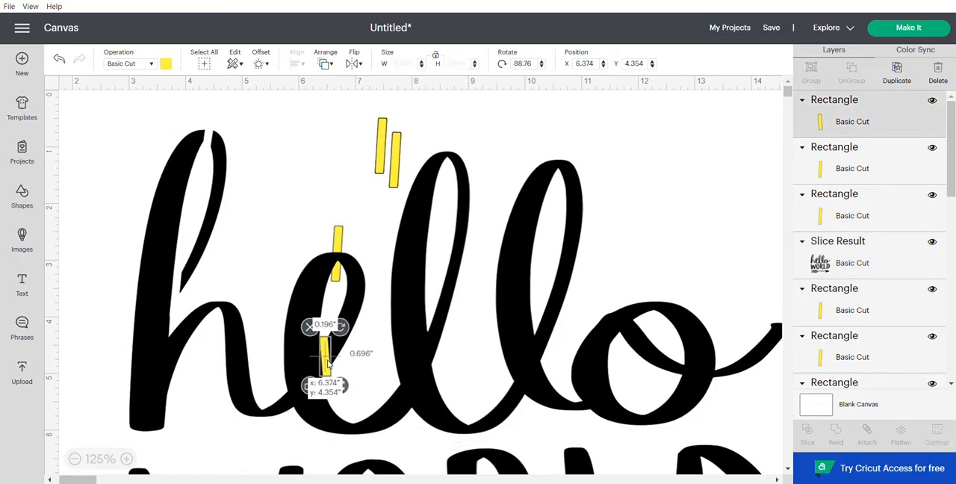
pyautogui.moveTo(340, 389); pyautogui.dragTo(326, 378)
pyautogui.click(367, 371)
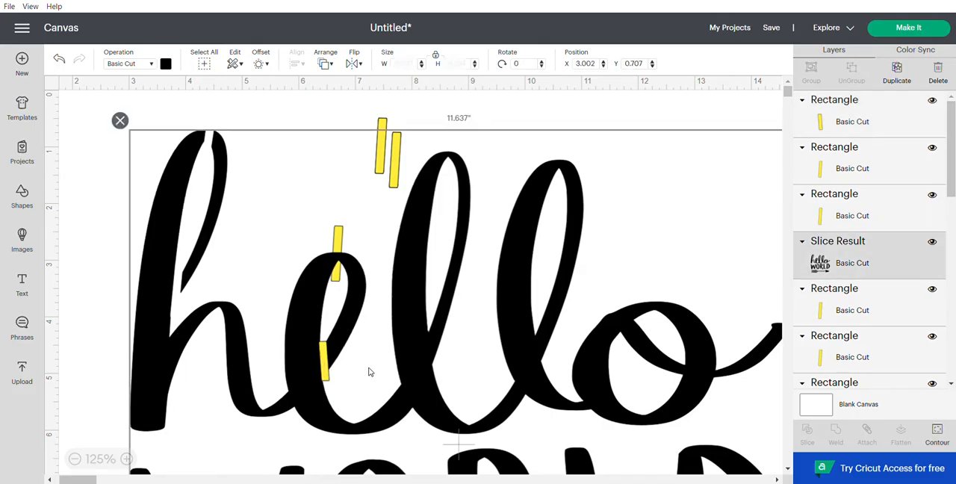
pyautogui.click(326, 371)
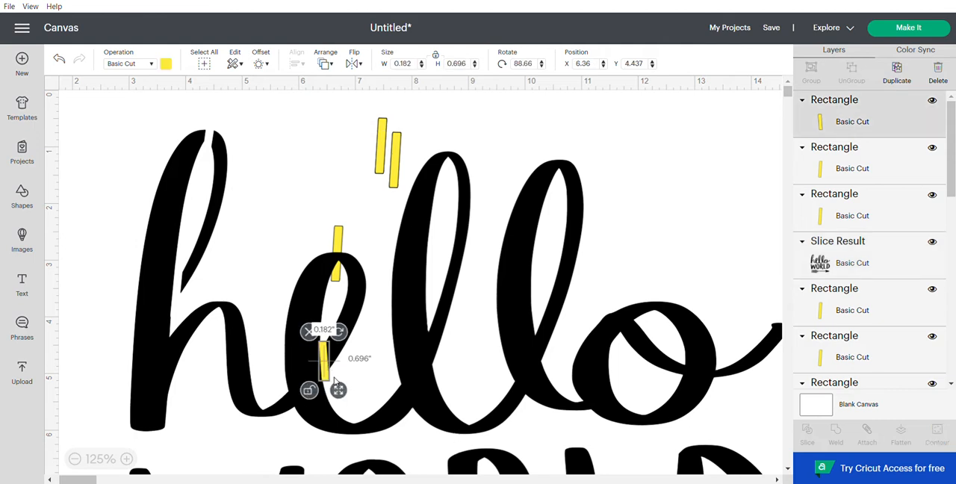
# Step: Try slicing the lettering with the bar on the e's joint enlarged to about 0.27 by 0.72 inches, and undo the cut
pyautogui.moveTo(338, 389); pyautogui.dragTo(326, 366)
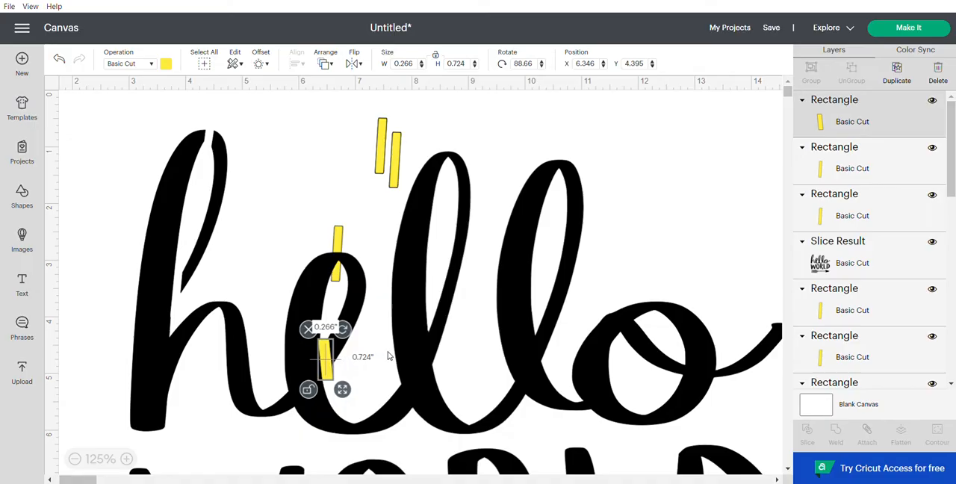
pyautogui.keyDown('shift'); pyautogui.click(446, 321); pyautogui.keyUp('shift')
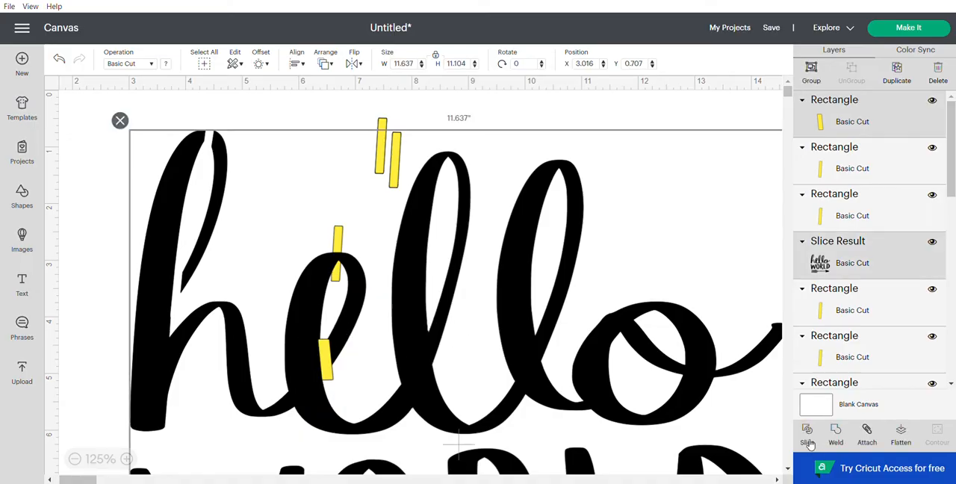
pyautogui.click(627, 439)
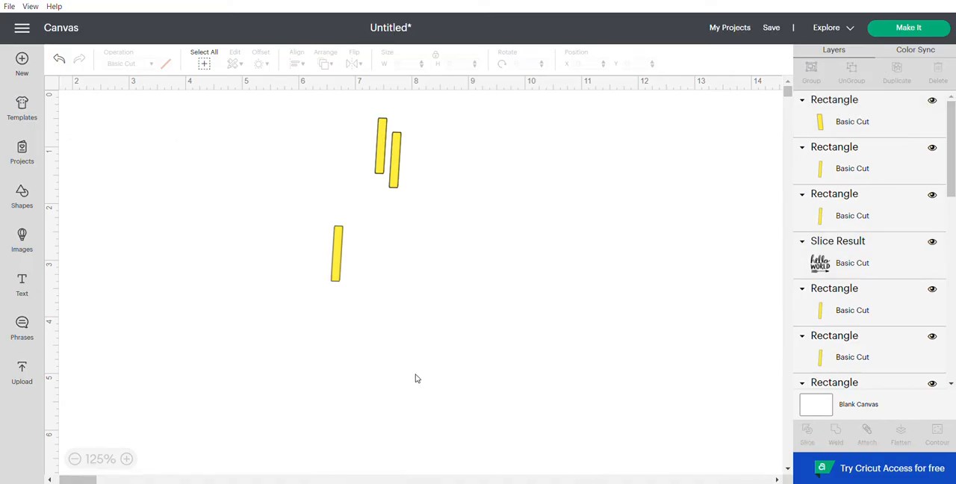
pyautogui.moveTo(428, 362); pyautogui.dragTo(455, 351)
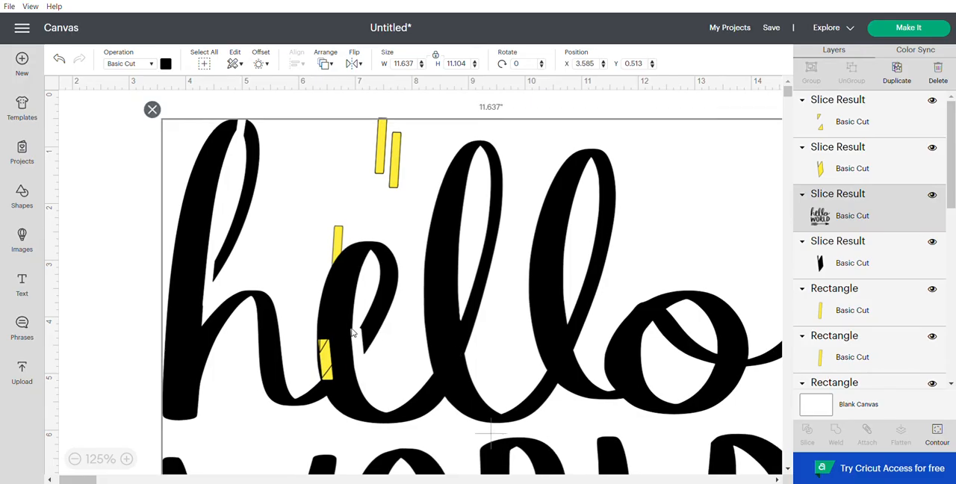
pyautogui.click(62, 59)
pyautogui.click(63, 59)
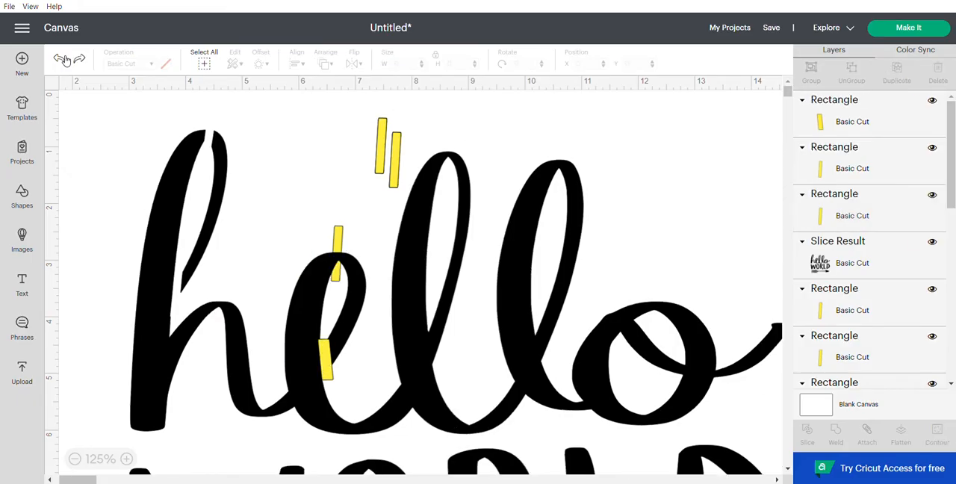
# Step: Unlock the proportions of the bar on the e's joint, slim it to about 0.77 by 0.12 inches and turn it nearly horizontal
pyautogui.click(325, 368)
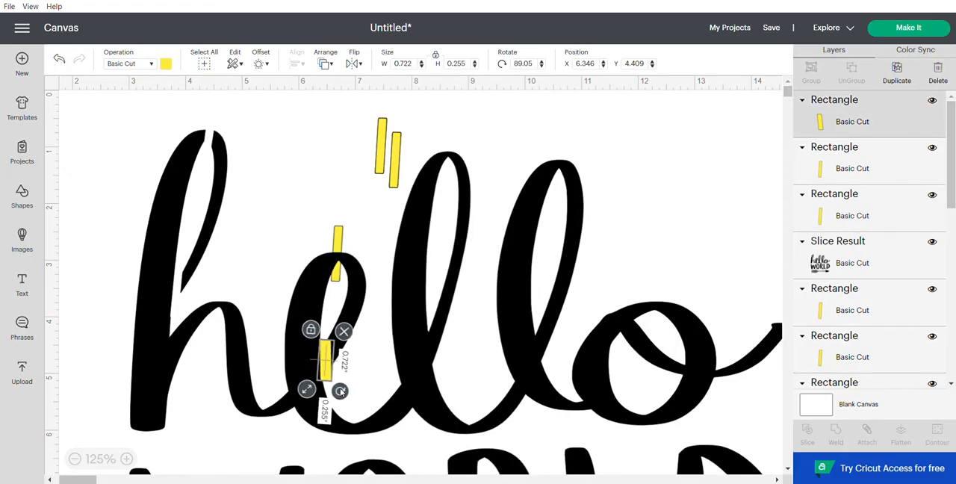
pyautogui.moveTo(341, 390); pyautogui.dragTo(312, 390)
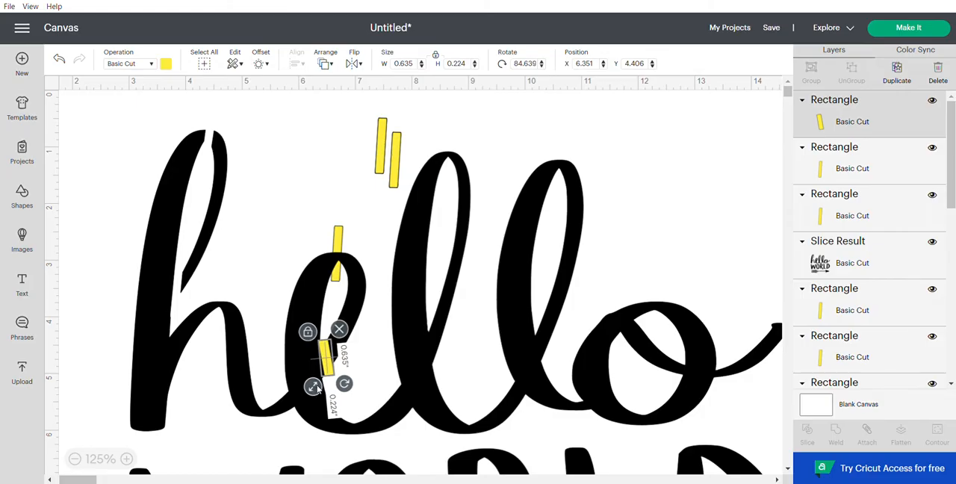
pyautogui.click(309, 333)
pyautogui.moveTo(342, 385); pyautogui.dragTo(330, 362)
pyautogui.moveTo(343, 333); pyautogui.dragTo(356, 309)
pyautogui.moveTo(366, 276); pyautogui.dragTo(336, 303)
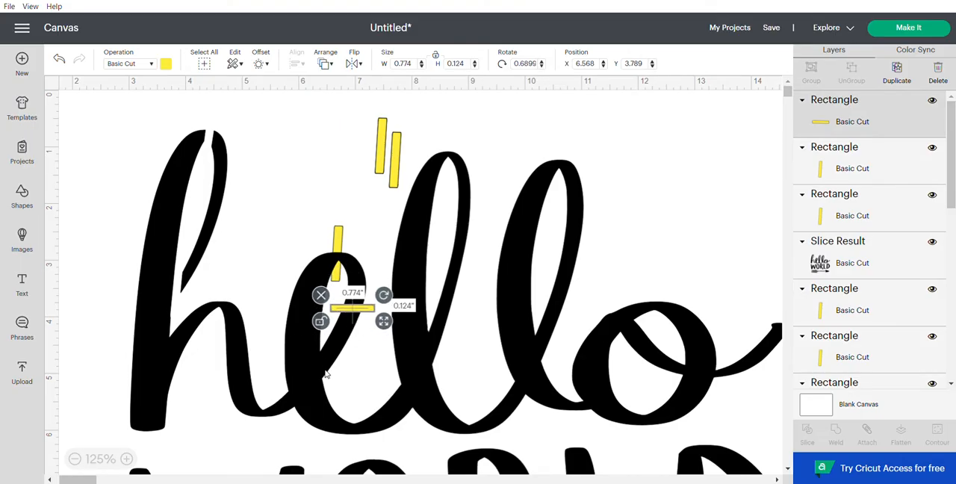
# Step: Stand the bar upright on the e's joint at about 85.9 degrees, sized about 0.17 by 0.72 inches, at X 6.37, Y 4.39
pyautogui.moveTo(383, 297)
pyautogui.mouseDown()
pyautogui.moveTo(372, 329)
pyautogui.moveTo(360, 333)
pyautogui.moveTo(357, 321)
pyautogui.moveTo(330, 380)
pyautogui.mouseUp()
pyautogui.moveTo(345, 335)
pyautogui.mouseDown()
pyautogui.moveTo(336, 354)
pyautogui.moveTo(345, 337)
pyautogui.mouseUp()
pyautogui.moveTo(327, 379); pyautogui.dragTo(328, 375)
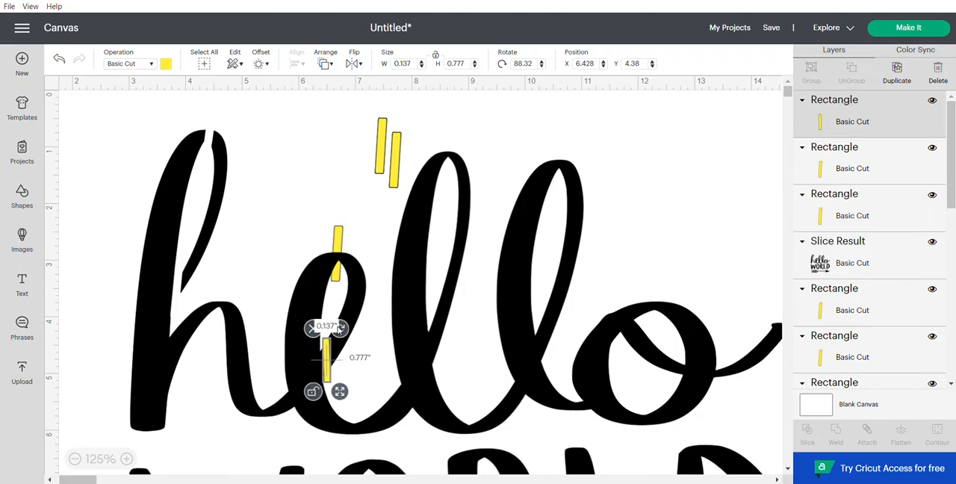
pyautogui.moveTo(338, 329); pyautogui.dragTo(336, 328)
pyautogui.moveTo(328, 363); pyautogui.dragTo(327, 363)
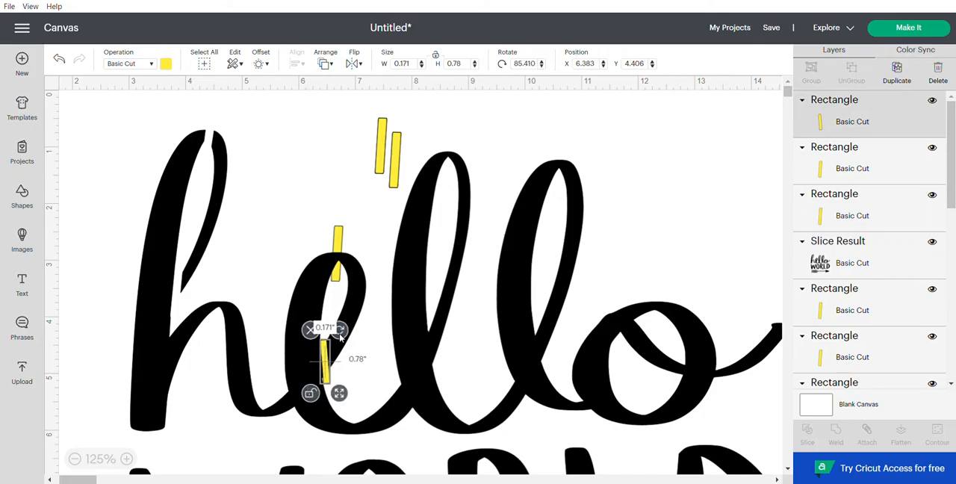
pyautogui.moveTo(337, 396); pyautogui.dragTo(326, 373)
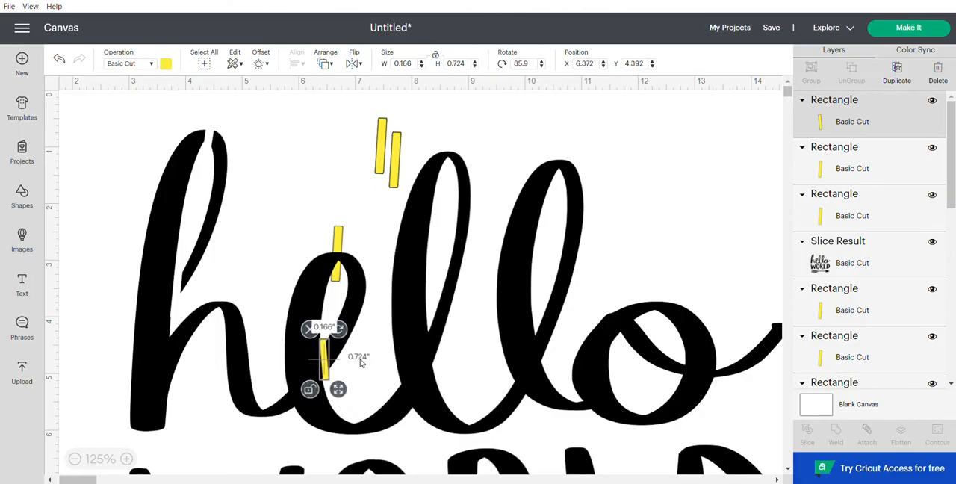
# Step: Slice the bar out of the lettering at the e's joint and move the cut lettering to about X 3.03, Y 0.44
pyautogui.keyDown('shift'); pyautogui.click(411, 298); pyautogui.keyUp('shift')
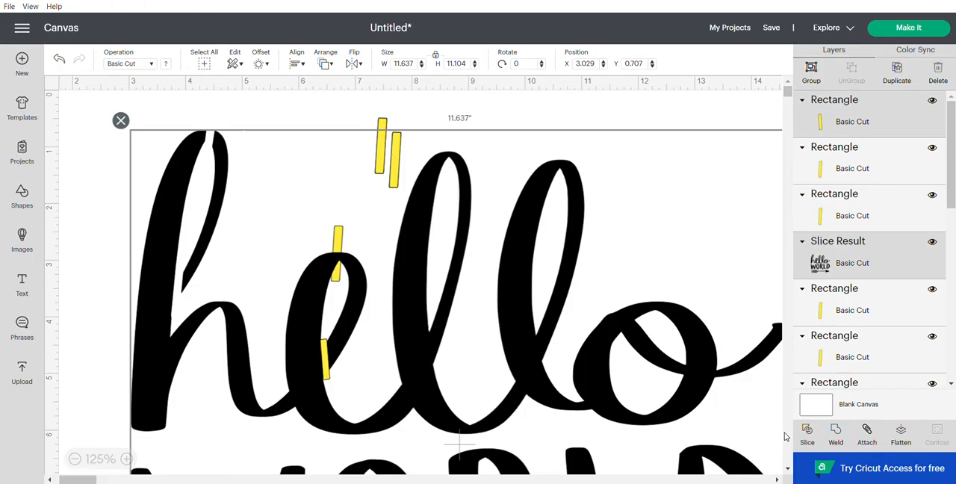
pyautogui.click(811, 427)
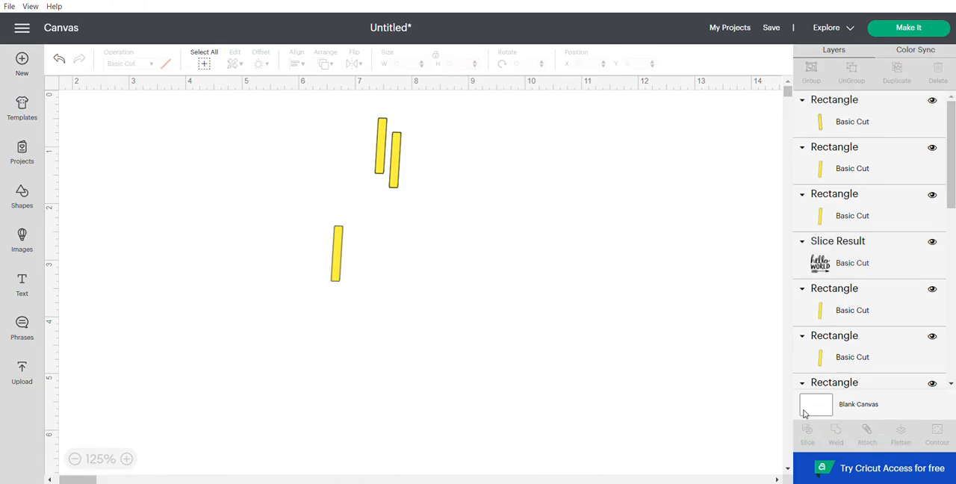
pyautogui.moveTo(425, 300); pyautogui.dragTo(522, 279)
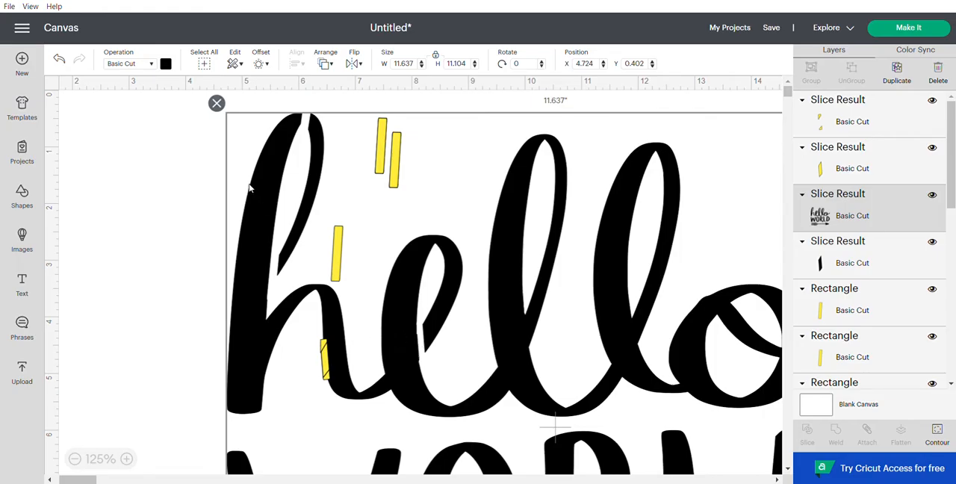
pyautogui.moveTo(279, 169); pyautogui.dragTo(183, 171)
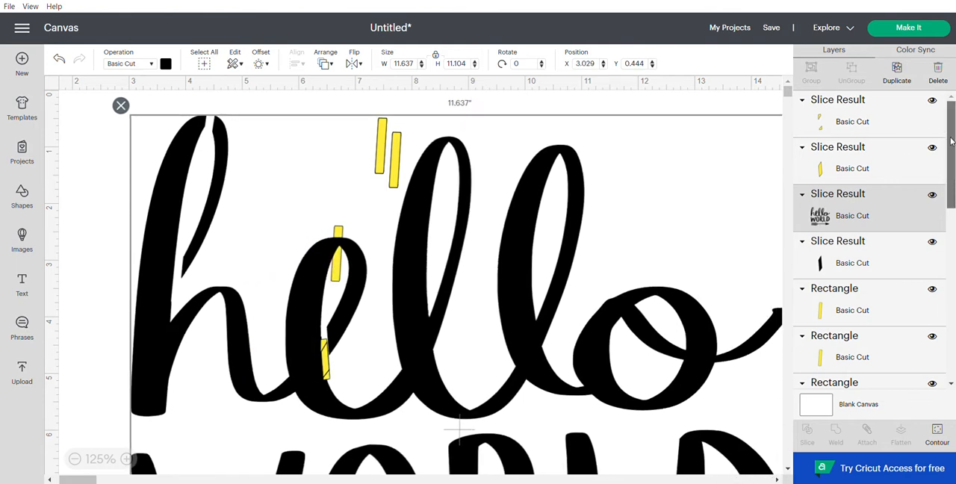
# Step: Delete the two yellow leftovers and the black sliver produced by slicing the e's joint
pyautogui.click(875, 117)
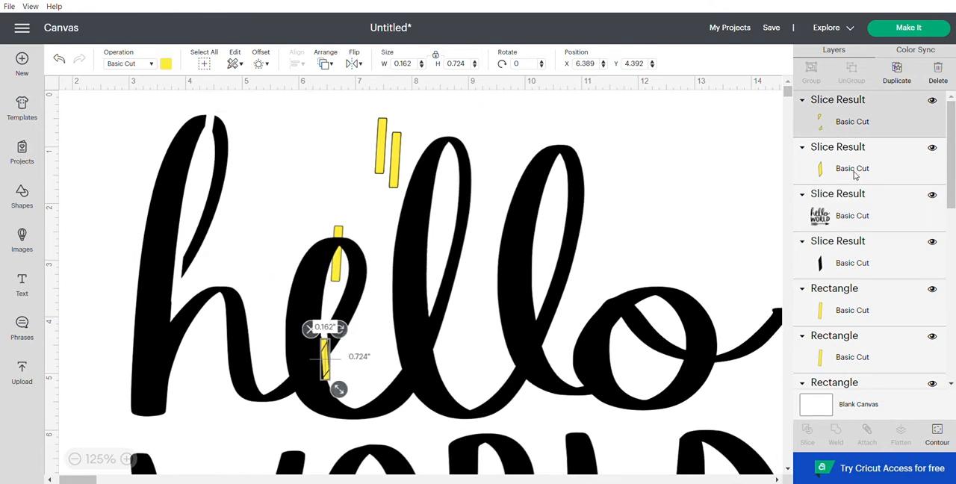
pyautogui.keyDown('shift'); pyautogui.click(852, 160); pyautogui.keyUp('shift')
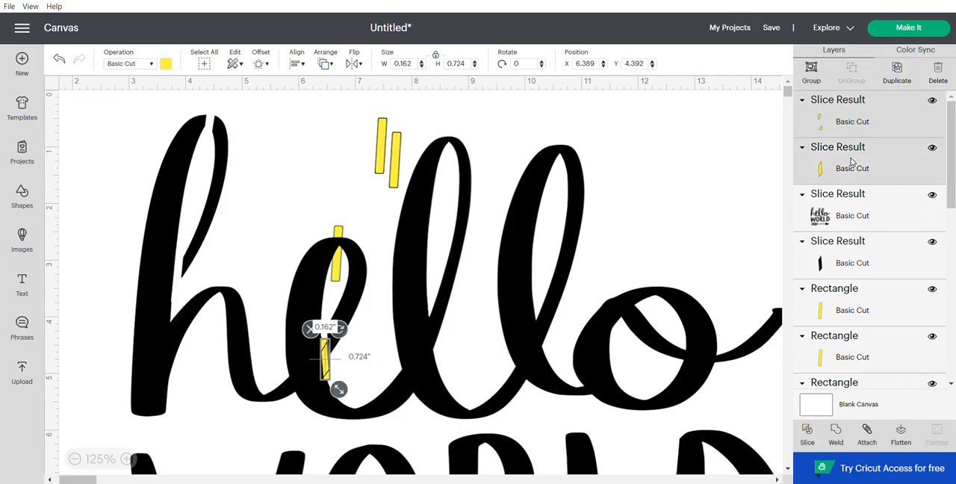
pyautogui.keyDown('shift'); pyautogui.click(866, 270); pyautogui.keyUp('shift')
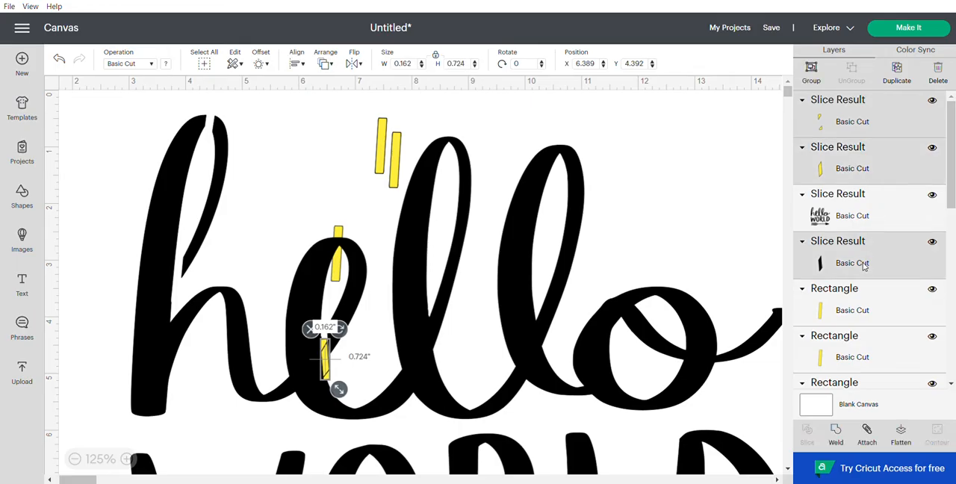
pyautogui.click(940, 72)
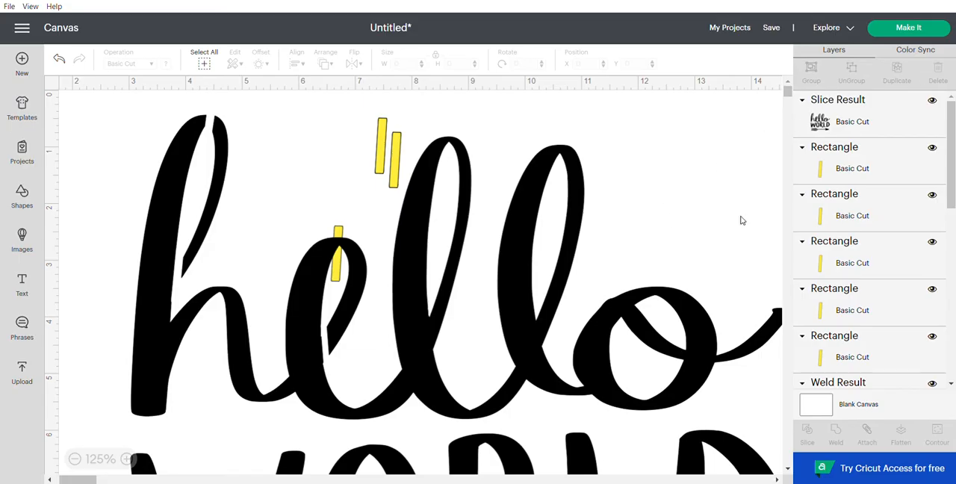
# Step: Send the sliced hello WORLD lettering to the back, behind the yellow bars
pyautogui.click(849, 163)
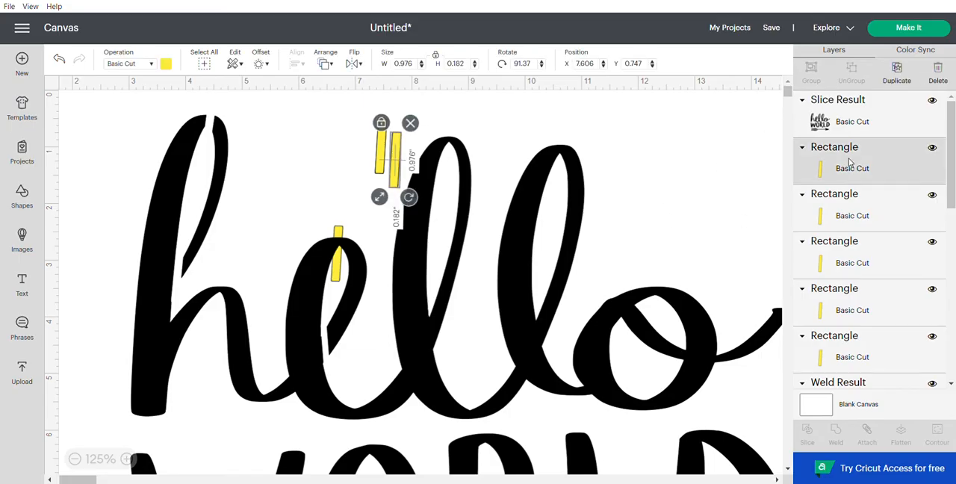
pyautogui.click(338, 236)
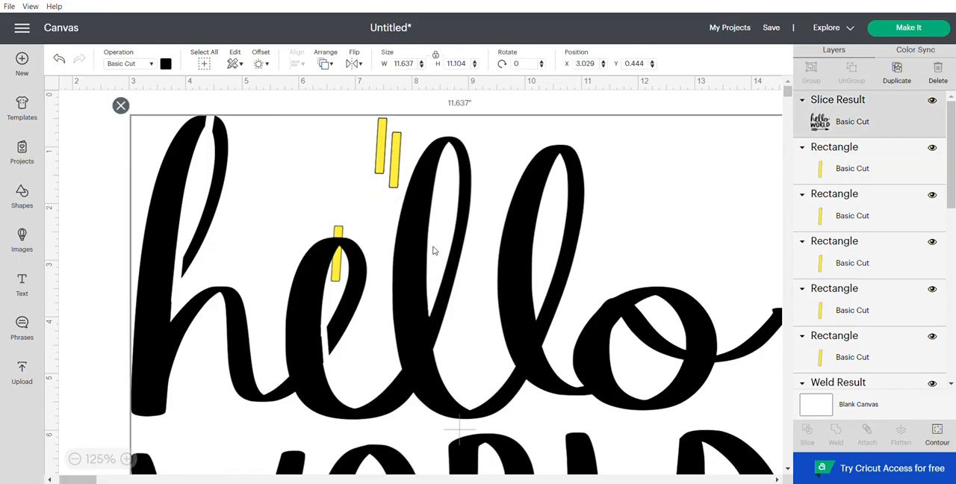
pyautogui.rightClick(220, 197)
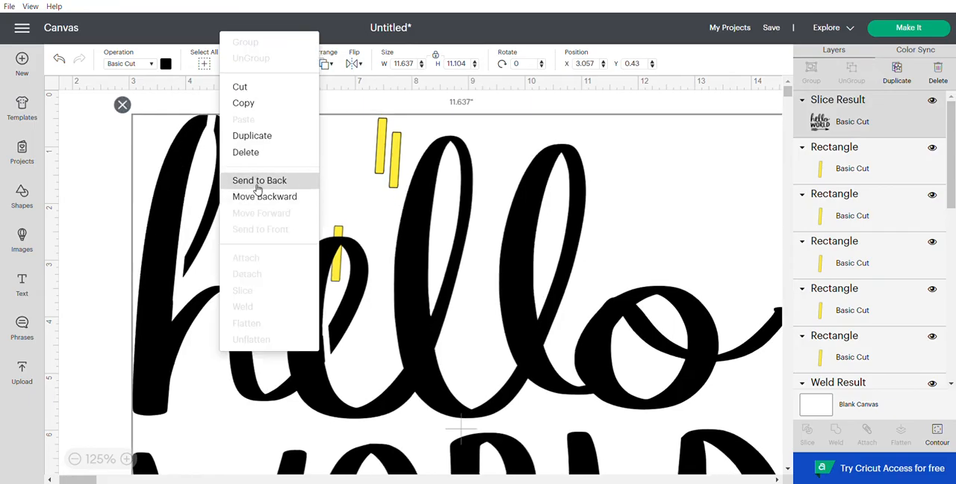
pyautogui.click(257, 188)
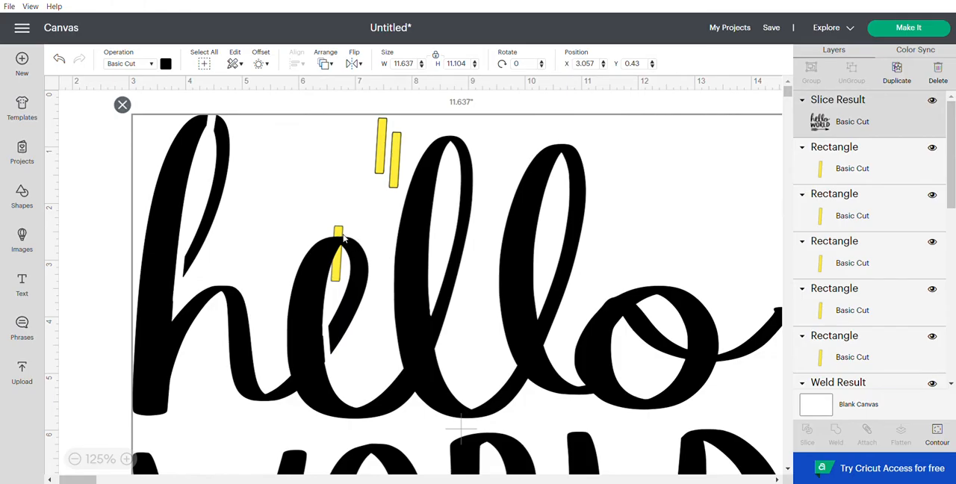
pyautogui.rightClick(242, 203)
pyautogui.click(268, 188)
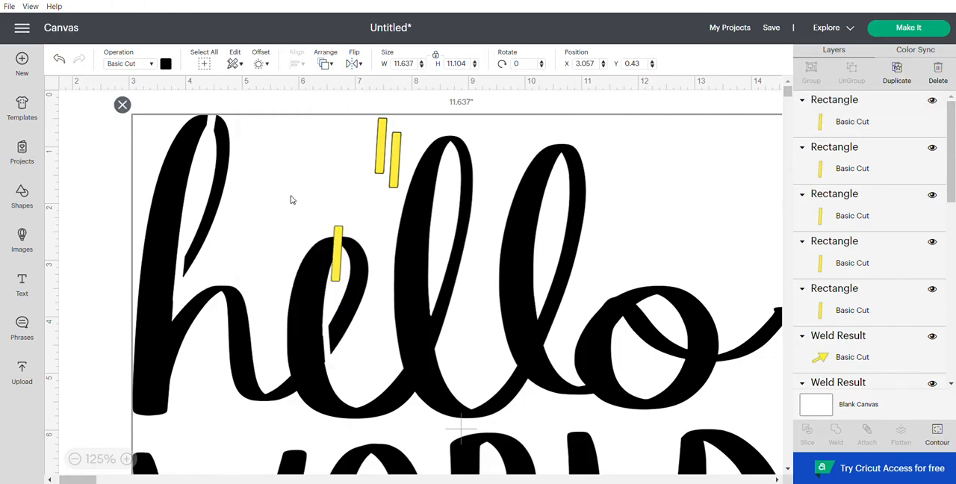
# Step: Move the lettering to about X 2.97, Y 0.57 and place a bar across the top of each l
pyautogui.moveTo(359, 296); pyautogui.dragTo(357, 305)
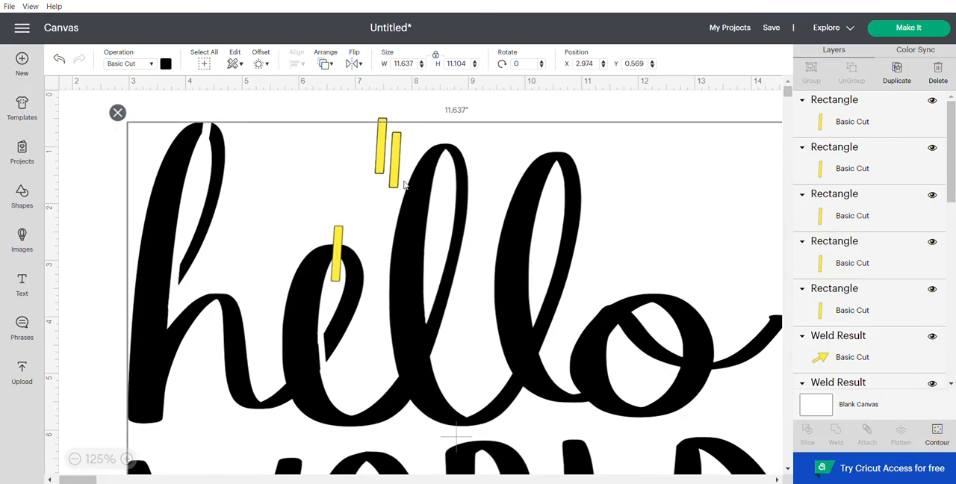
pyautogui.moveTo(398, 182); pyautogui.dragTo(554, 176)
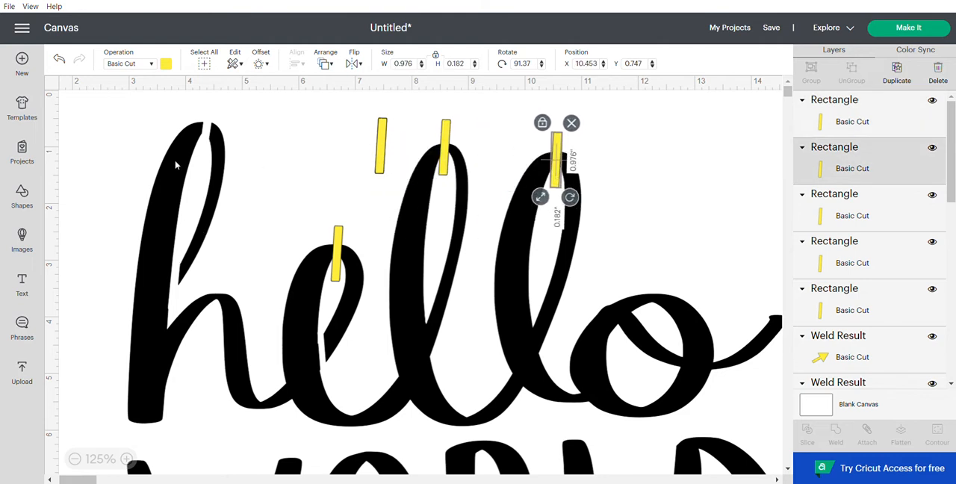
# Step: Duplicate the spare bar and place a copy on the first l's lower joint, tilted to about 81.1 degrees at X 8.23, Y 3.84
pyautogui.click(380, 157)
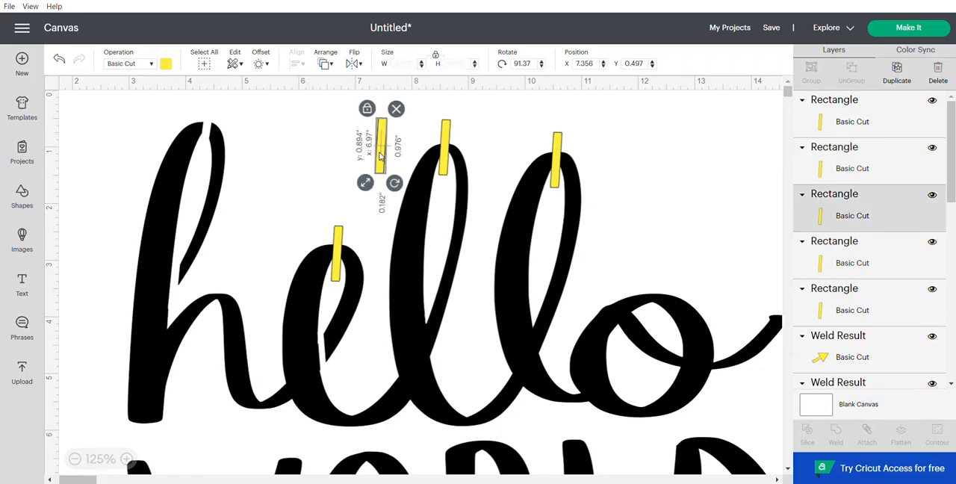
pyautogui.click(896, 80)
pyautogui.moveTo(409, 192)
pyautogui.mouseDown()
pyautogui.moveTo(438, 269)
pyautogui.moveTo(434, 345)
pyautogui.moveTo(455, 368)
pyautogui.moveTo(436, 359)
pyautogui.mouseUp()
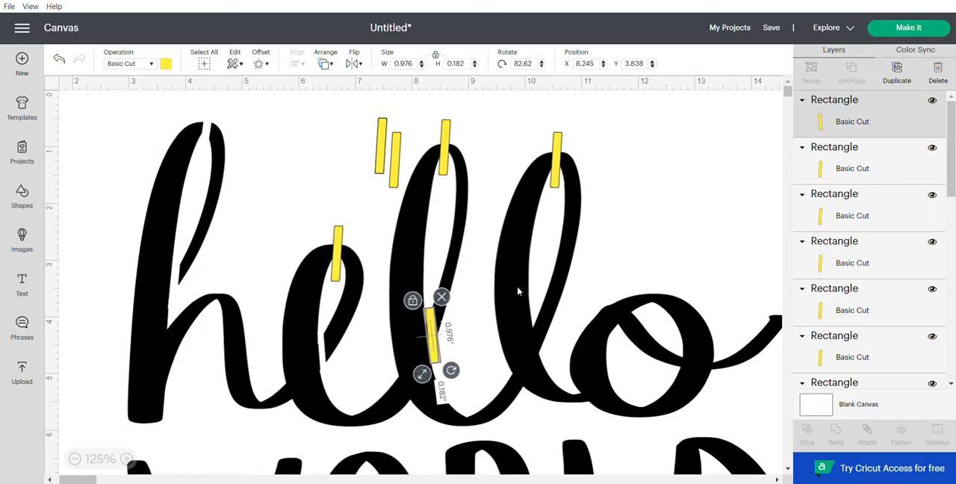
pyautogui.click(638, 206)
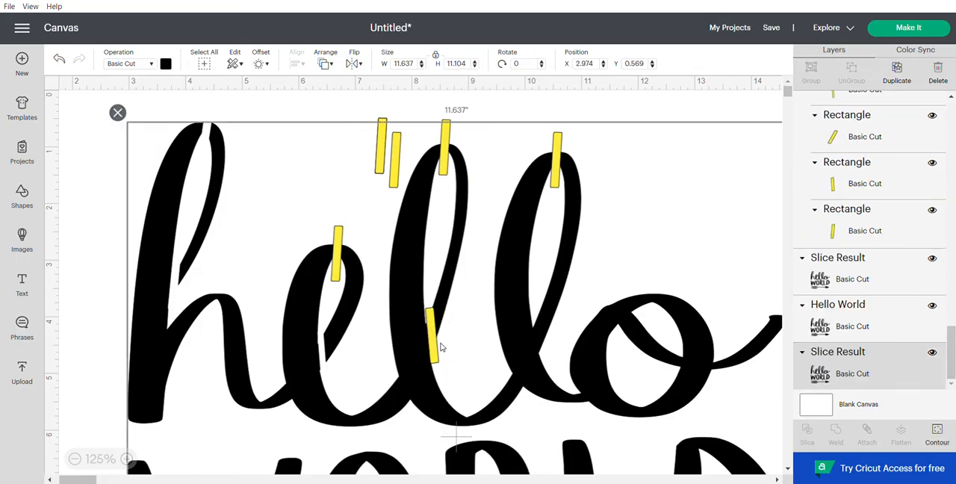
pyautogui.click(433, 333)
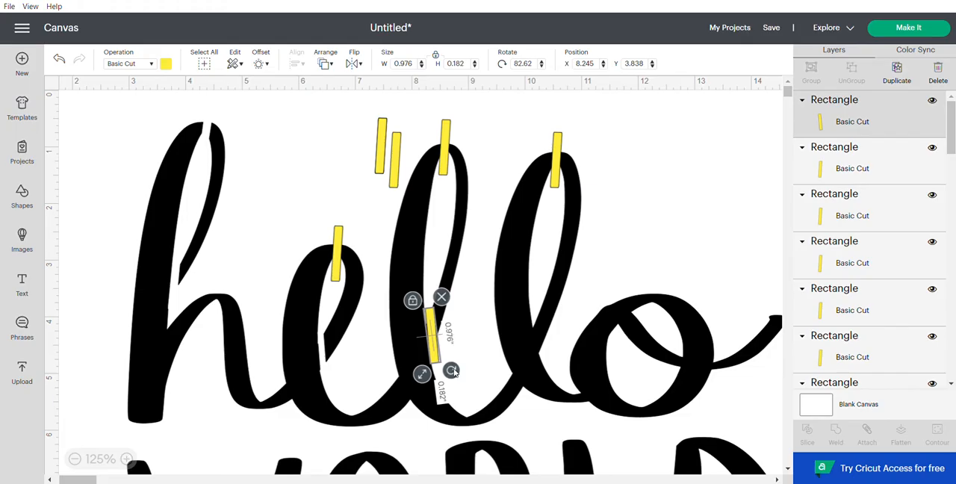
pyautogui.moveTo(454, 369); pyautogui.dragTo(452, 370)
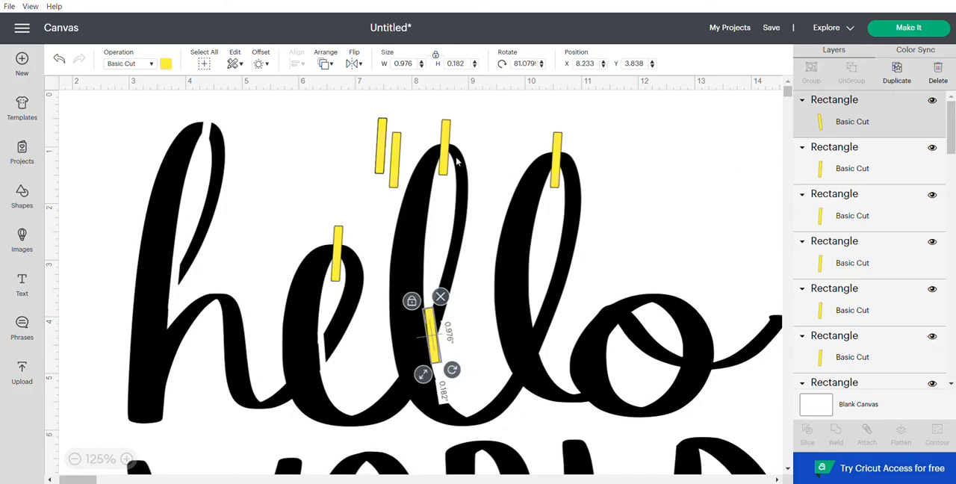
# Step: Place one bar across the top of the o and another across its bottom at about X 11.93, Y 5.16
pyautogui.moveTo(396, 160); pyautogui.dragTo(655, 284)
pyautogui.moveTo(387, 152); pyautogui.dragTo(640, 417)
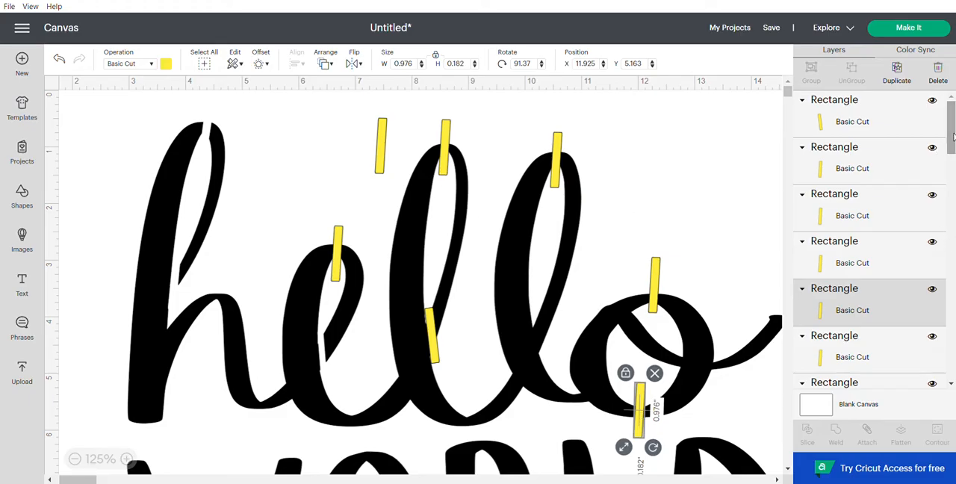
# Step: Select the six yellow bars on the e, the two l's and the o, and weld them into one shape
pyautogui.click(340, 263)
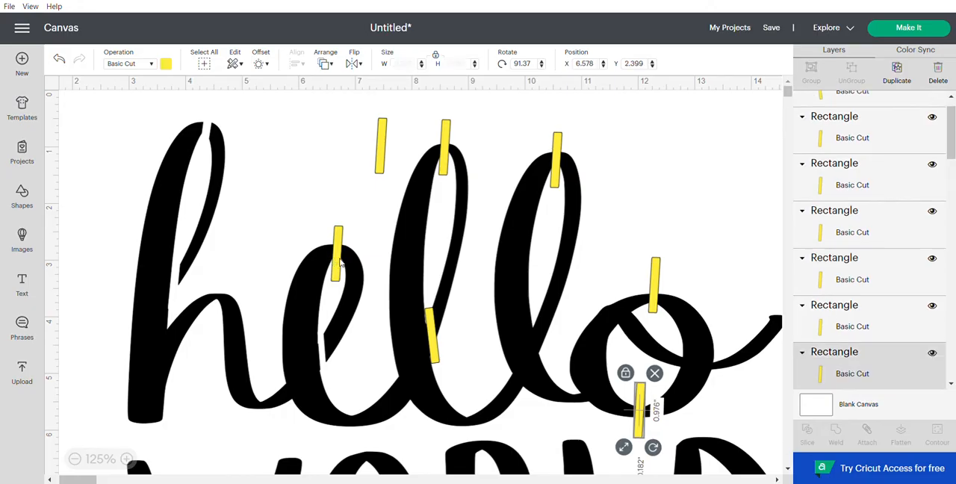
pyautogui.keyDown('shift'); pyautogui.click(446, 159); pyautogui.keyUp('shift')
pyautogui.keyDown('shift'); pyautogui.click(558, 172); pyautogui.keyUp('shift')
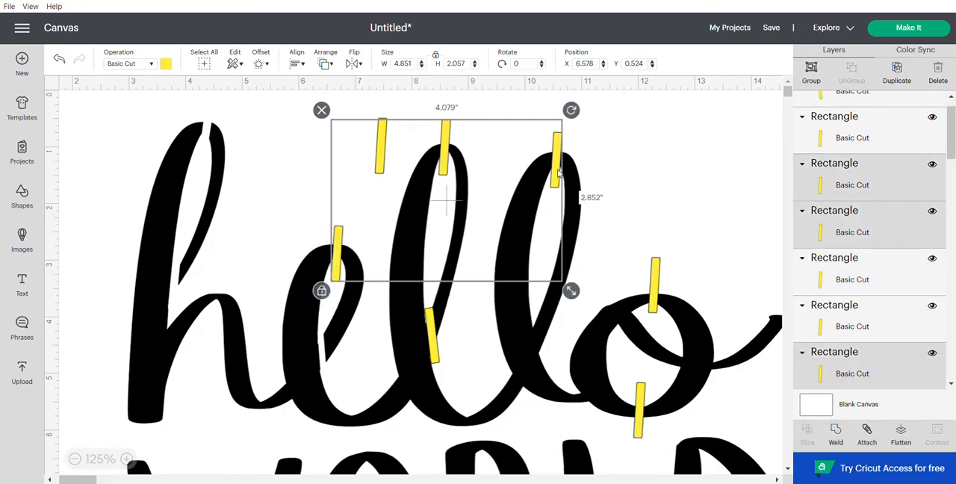
pyautogui.keyDown('shift'); pyautogui.click(436, 355); pyautogui.keyUp('shift')
pyautogui.keyDown('shift'); pyautogui.click(655, 308); pyautogui.keyUp('shift')
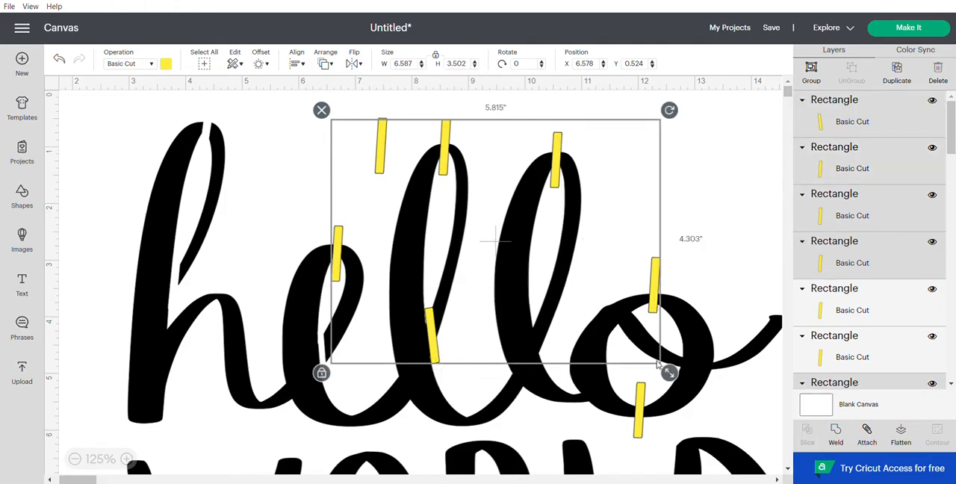
pyautogui.keyDown('shift'); pyautogui.click(640, 420); pyautogui.keyUp('shift')
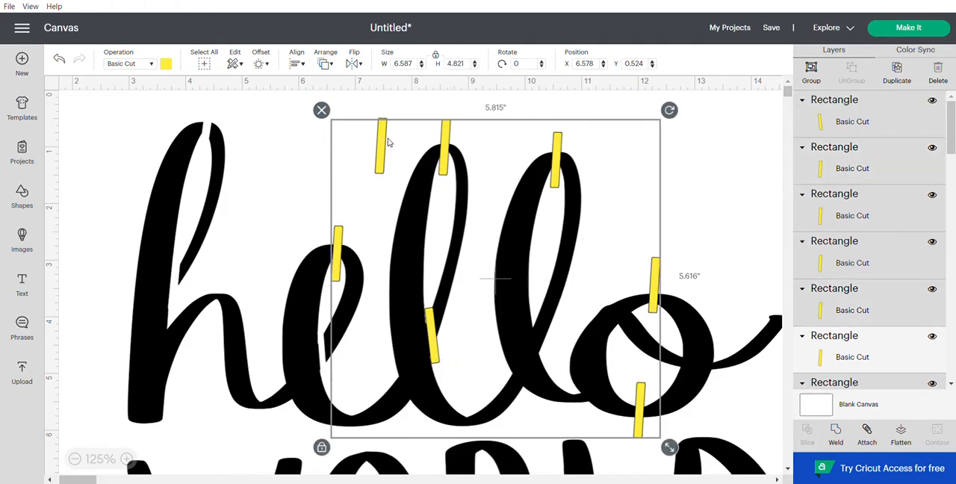
pyautogui.click(835, 436)
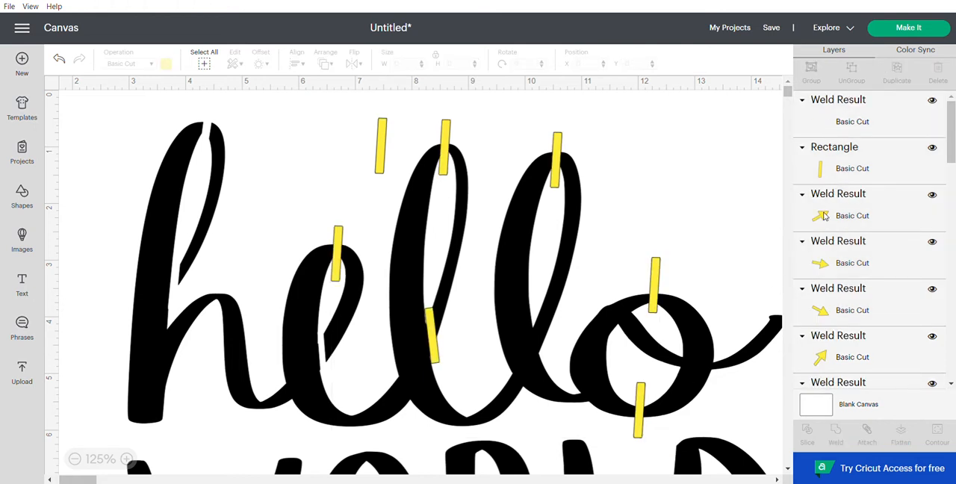
# Step: Slice the welded bars out of the hello WORLD lettering
pyautogui.click(852, 117)
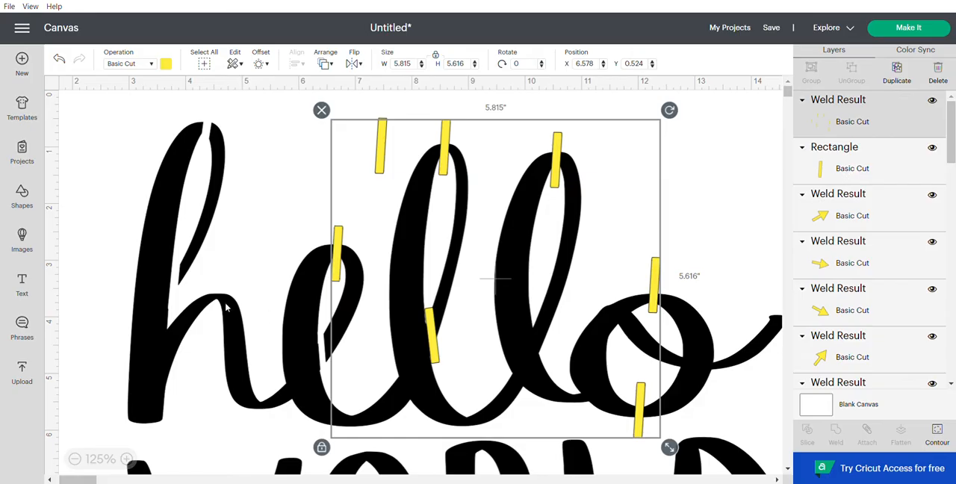
pyautogui.keyDown('shift'); pyautogui.click(146, 247); pyautogui.keyUp('shift')
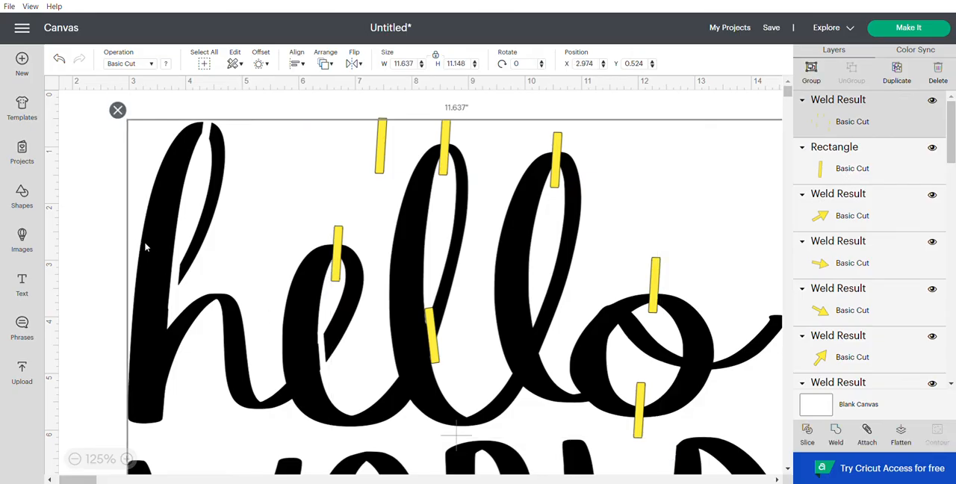
pyautogui.click(811, 439)
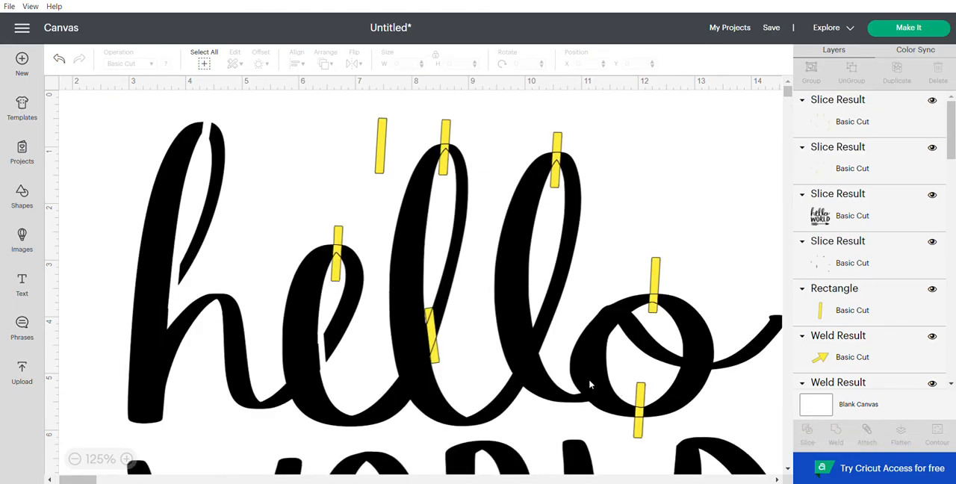
# Step: Move the outer yellow leftovers off the lettering to about X 13.15, Y 0.03 and the inner ones to about X 15.16, Y 0.98
pyautogui.moveTo(589, 381); pyautogui.dragTo(954, 350)
pyautogui.click(447, 153)
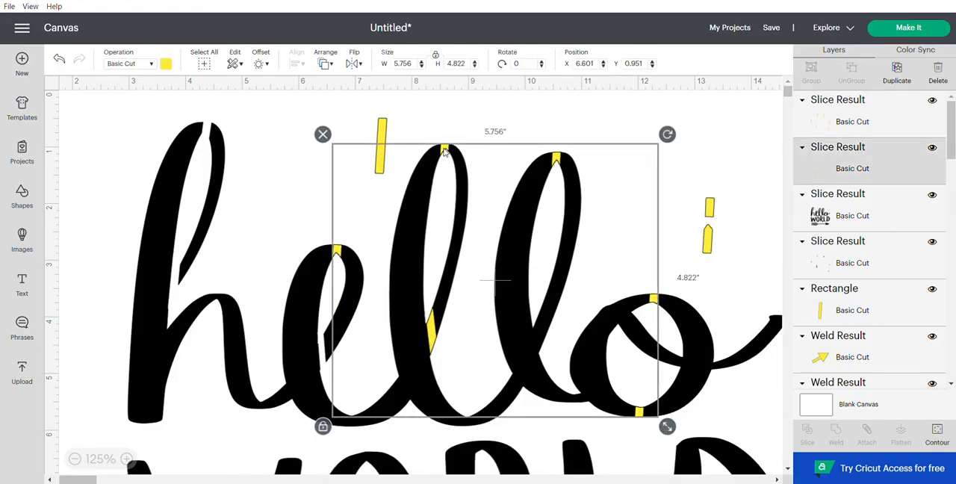
pyautogui.moveTo(467, 152); pyautogui.dragTo(933, 153)
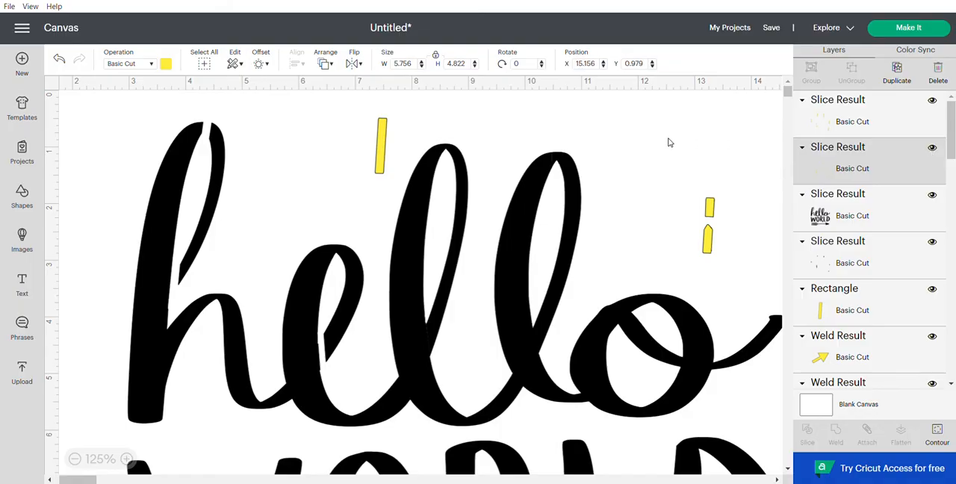
# Step: Hide the layer of small black sliced pieces that fills the gaps in the e, l's and o
pyautogui.click(442, 153)
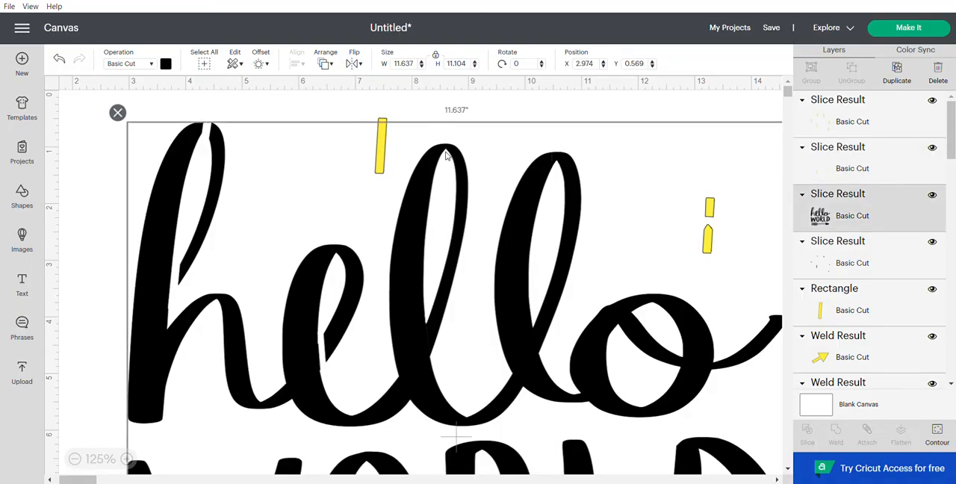
pyautogui.moveTo(445, 154); pyautogui.dragTo(447, 154)
pyautogui.click(826, 250)
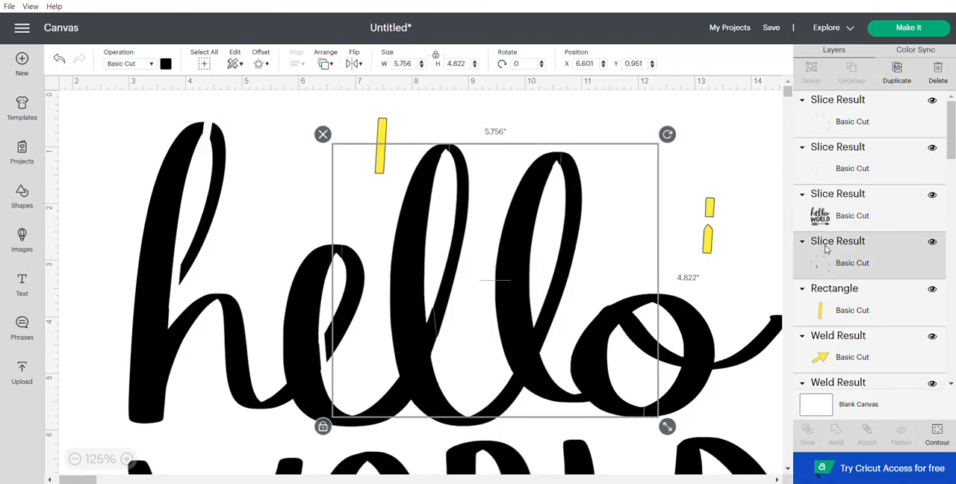
pyautogui.click(931, 244)
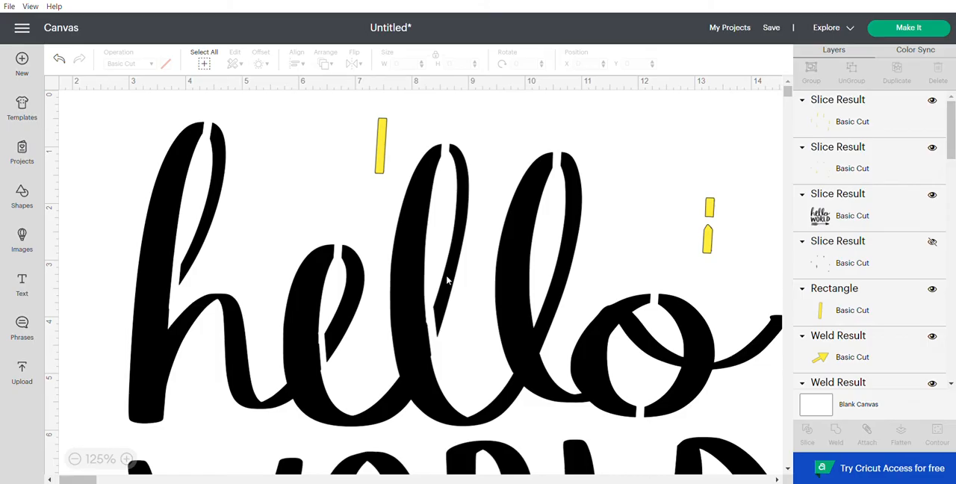
# Step: Delete the outer yellow bar leftovers beside the lettering
pyautogui.click(711, 213)
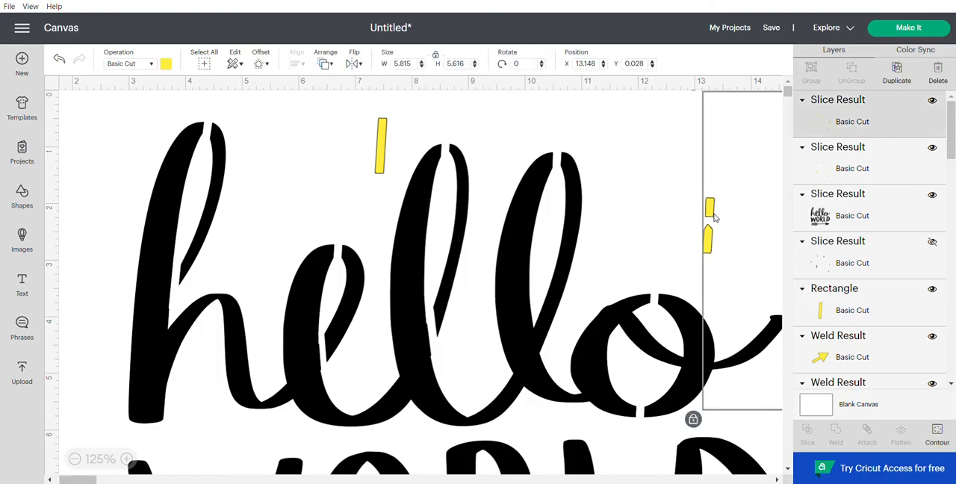
pyautogui.moveTo(715, 203); pyautogui.dragTo(496, 273)
pyautogui.click(472, 153)
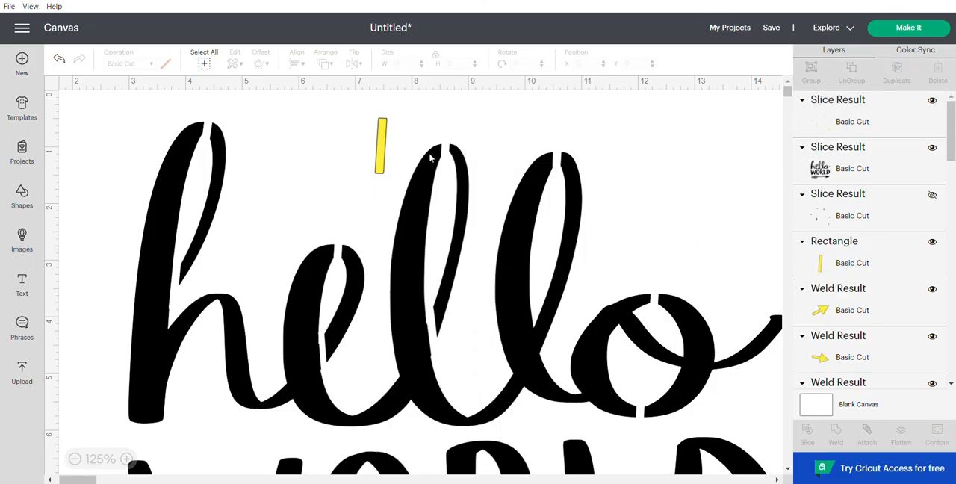
# Step: Duplicate the spare bar and place the copy on the second l's lower joint at about X 10.28, Y 3.89, tilted to about 79.8 degrees
pyautogui.click(381, 148)
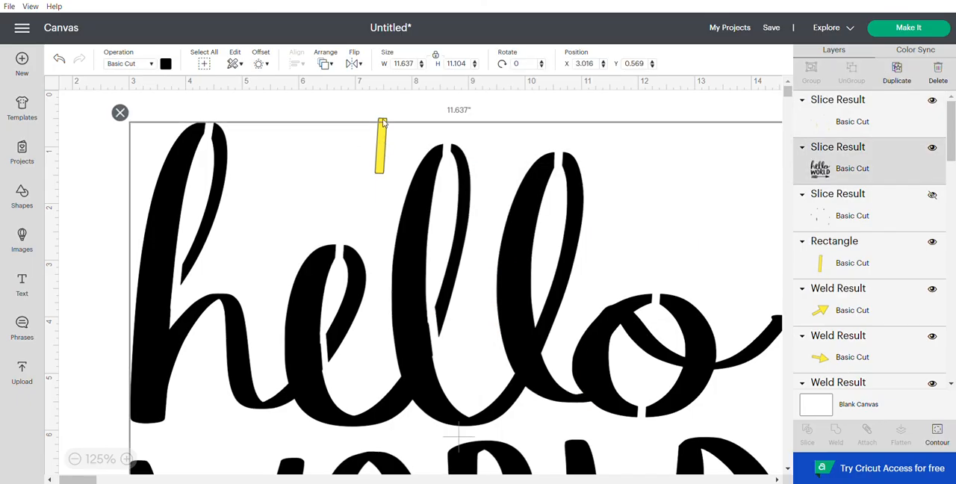
pyautogui.click(382, 123)
pyautogui.click(895, 79)
pyautogui.moveTo(396, 181); pyautogui.dragTo(591, 382)
pyautogui.click(545, 353)
pyautogui.click(551, 347)
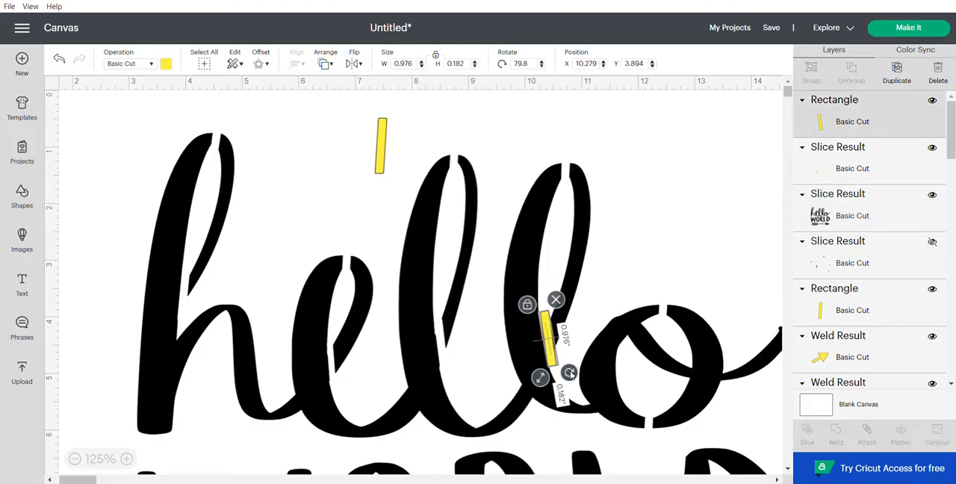
pyautogui.moveTo(569, 373); pyautogui.dragTo(570, 372)
# Step: Slice the tilted bar out of the lettering, clear away its cut pieces and move the lettering to about X 2.29, Y 0.49
pyautogui.click(583, 205)
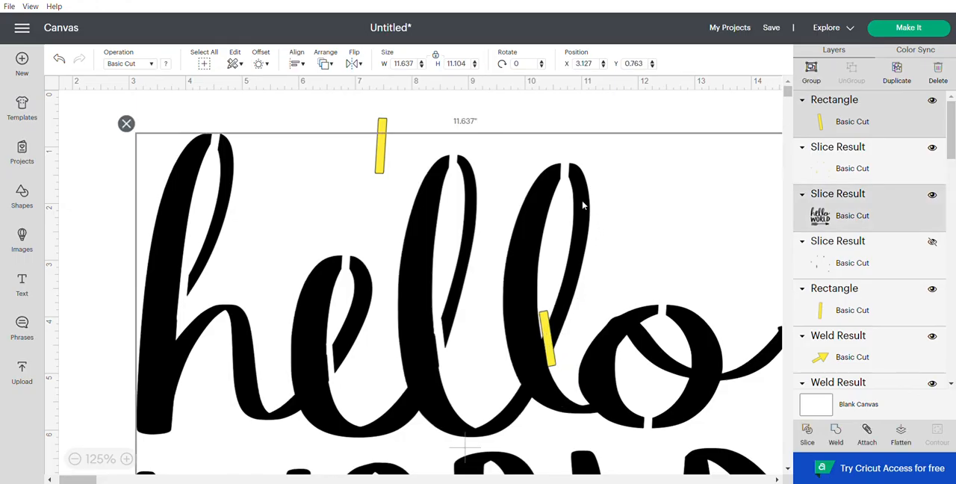
pyautogui.click(808, 442)
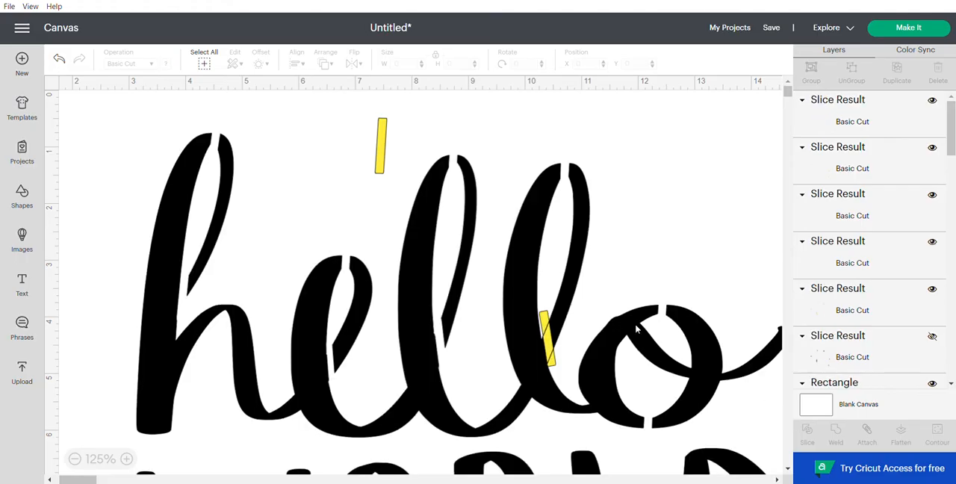
pyautogui.click(568, 292)
pyautogui.moveTo(567, 292); pyautogui.dragTo(687, 261)
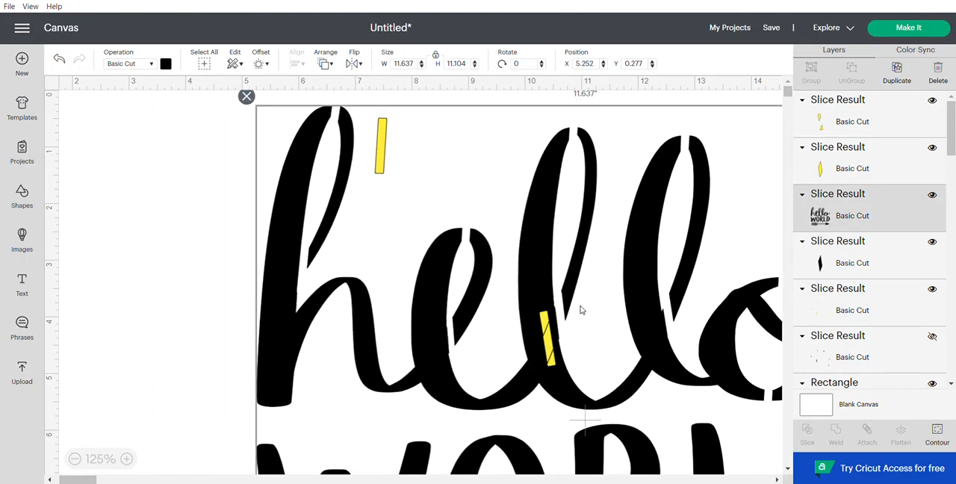
pyautogui.moveTo(581, 201); pyautogui.dragTo(579, 477)
pyautogui.moveTo(562, 367); pyautogui.dragTo(500, 292)
pyautogui.click(529, 302)
pyautogui.moveTo(574, 424); pyautogui.dragTo(391, 141)
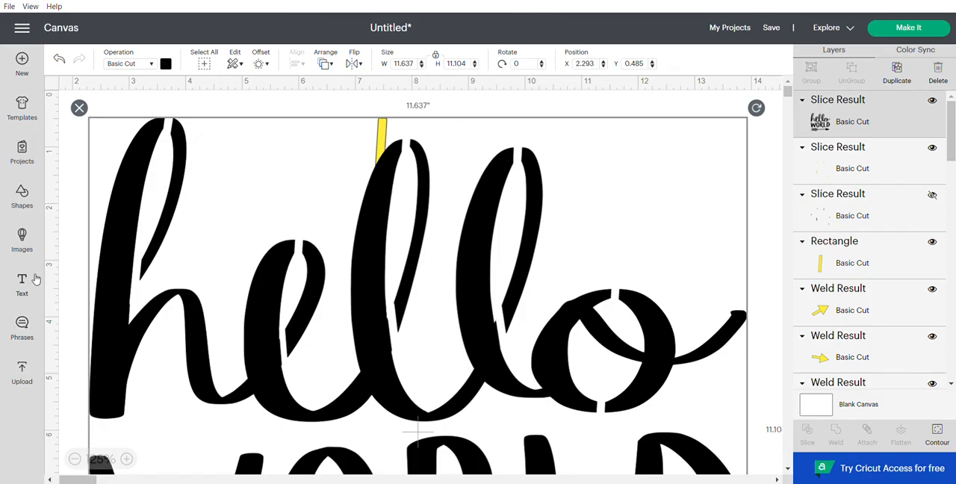
# Step: Insert an oval, unlock its proportions, shrink it to about 0.52 by 0.17 inches and colour it yellow
pyautogui.click(23, 192)
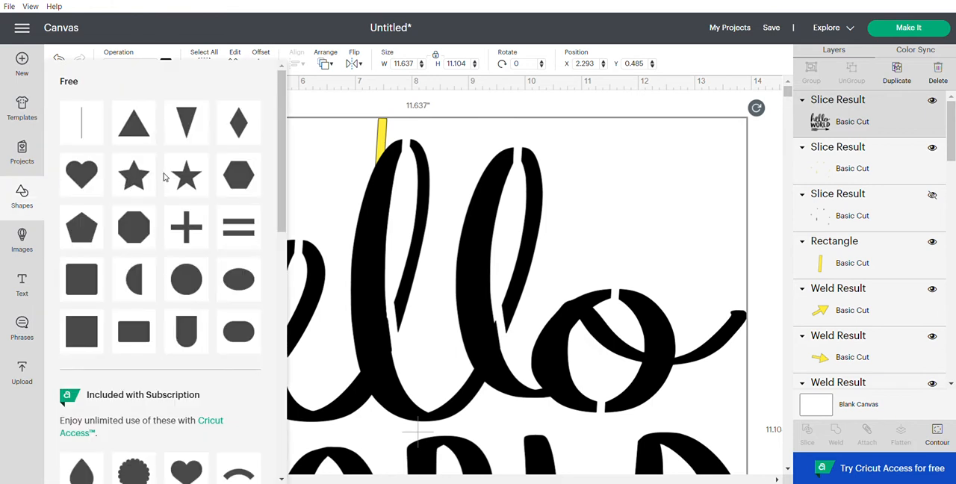
pyautogui.click(240, 289)
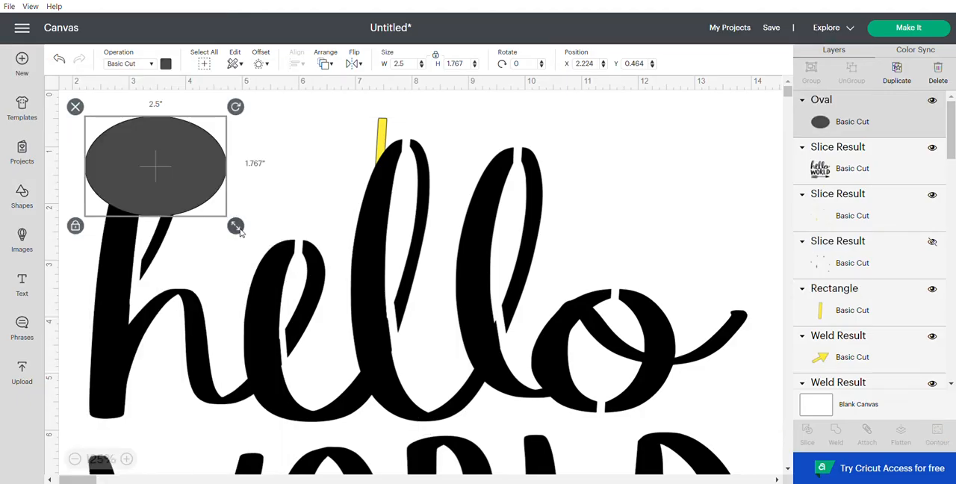
pyautogui.moveTo(236, 224); pyautogui.dragTo(122, 140)
pyautogui.click(75, 174)
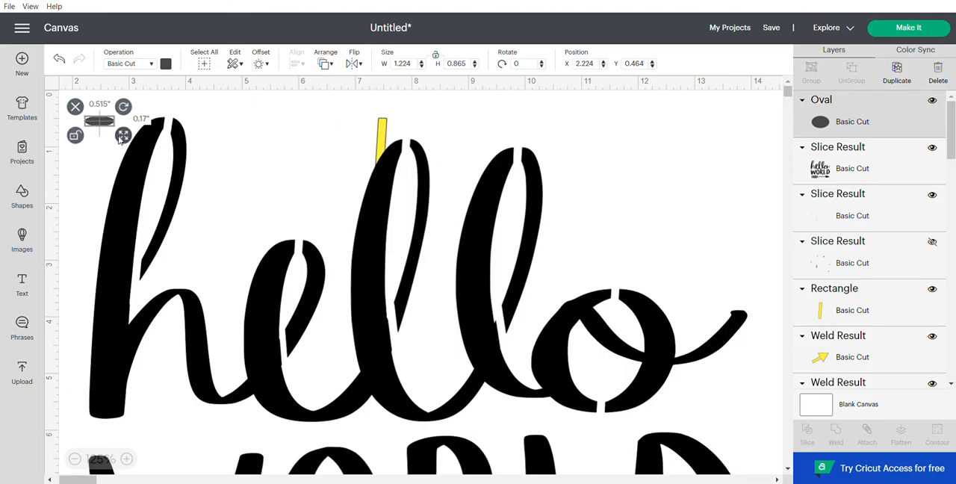
pyautogui.click(165, 63)
pyautogui.click(195, 116)
# Step: Place the oval on the second l's lower gap at about X 9.62, Y 3.95, rotated to about 77.8 degrees
pyautogui.moveTo(104, 122); pyautogui.dragTo(515, 337)
pyautogui.click(537, 348)
pyautogui.click(508, 331)
pyautogui.click(510, 334)
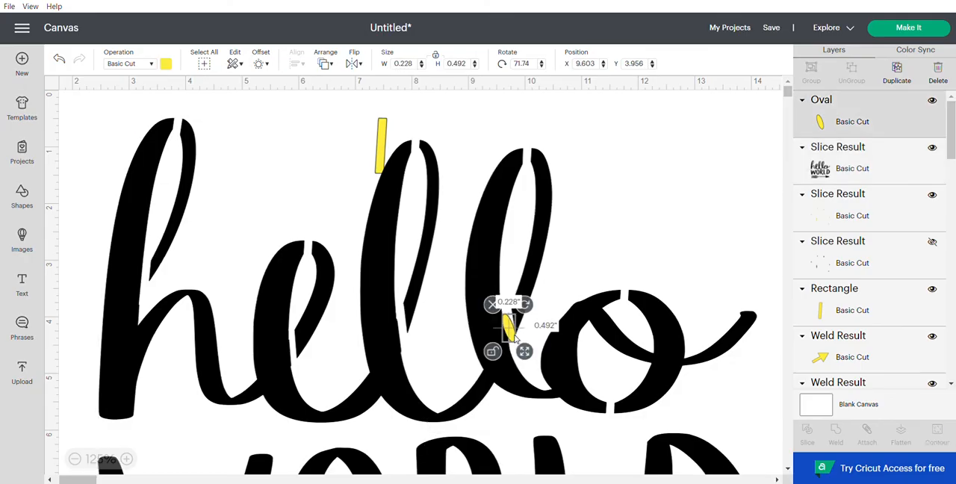
pyautogui.moveTo(528, 308); pyautogui.dragTo(515, 334)
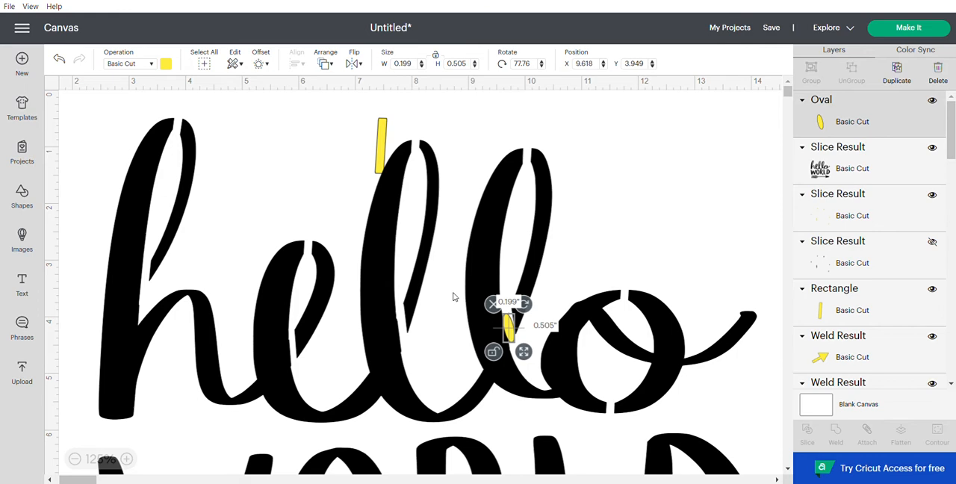
# Step: Slice the oval out of the lettering, move the lettering aside and delete the three leftover oval pieces
pyautogui.keyDown('shift'); pyautogui.click(484, 276); pyautogui.keyUp('shift')
pyautogui.click(808, 435)
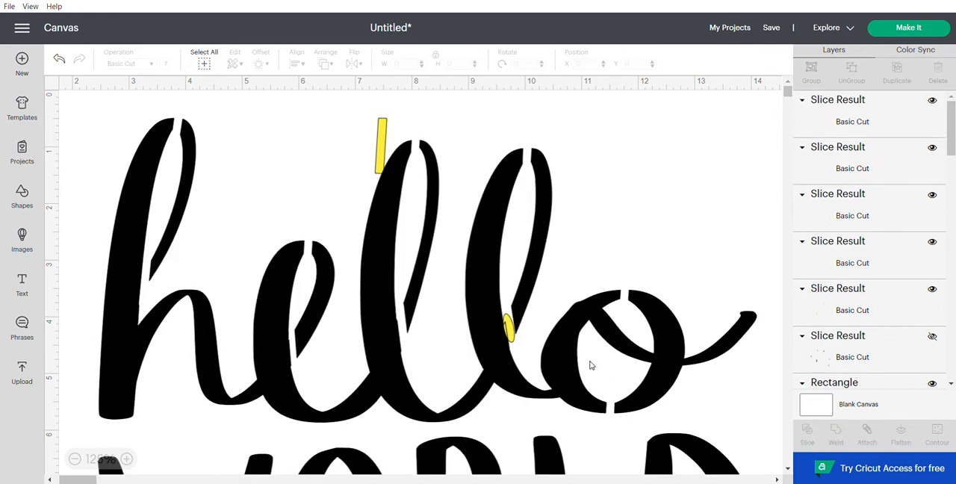
pyautogui.moveTo(560, 359); pyautogui.dragTo(507, 475)
pyautogui.moveTo(469, 296); pyautogui.dragTo(577, 410)
pyautogui.moveTo(535, 342); pyautogui.dragTo(489, 305)
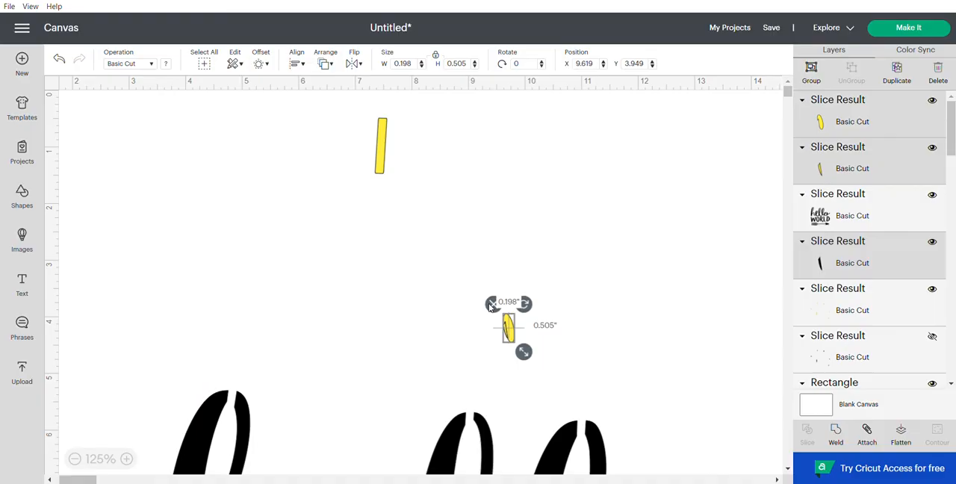
pyautogui.press('Delete')
# Step: Move the lettering up to about X 3.18, Y 1.56 and try to send it to the back
pyautogui.click(560, 448)
pyautogui.moveTo(559, 448); pyautogui.dragTo(546, 239)
pyautogui.rightClick(435, 267)
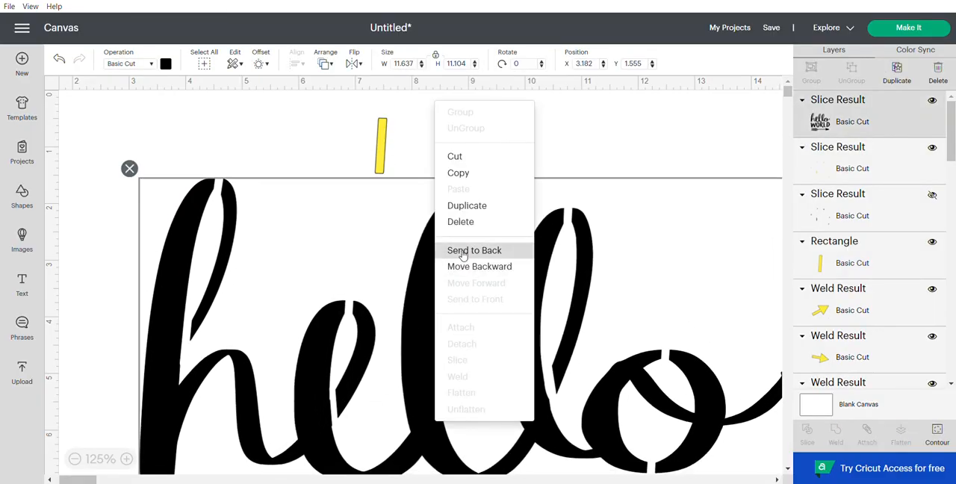
pyautogui.click(452, 249)
# Step: Move the spare bar to the top of WORLD's O, shift the lettering to about X 2.72, Y 0.03 and send it to the back
pyautogui.click(387, 153)
pyautogui.moveTo(381, 161); pyautogui.dragTo(361, 444)
pyautogui.moveTo(422, 447); pyautogui.dragTo(397, 359)
pyautogui.scroll(-1, 410, 330)
pyautogui.scroll(-3, 410, 330)
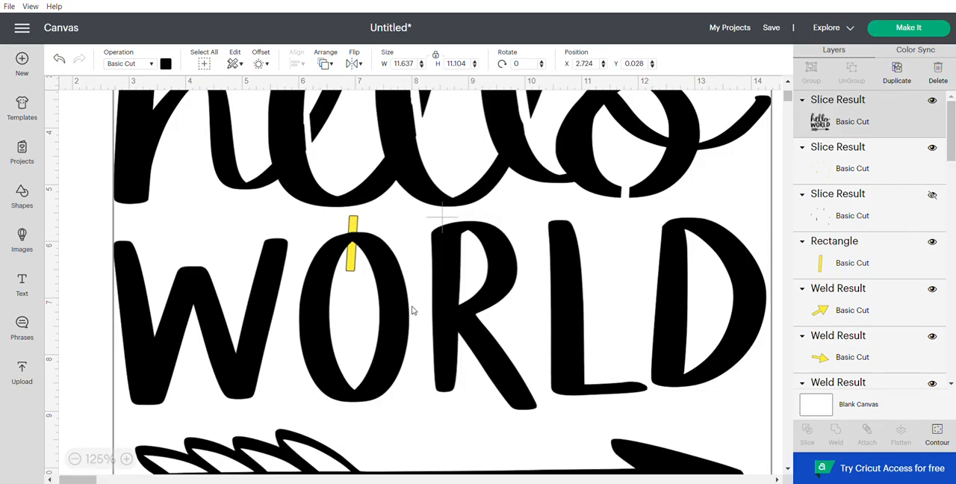
pyautogui.rightClick(413, 310)
pyautogui.click(440, 296)
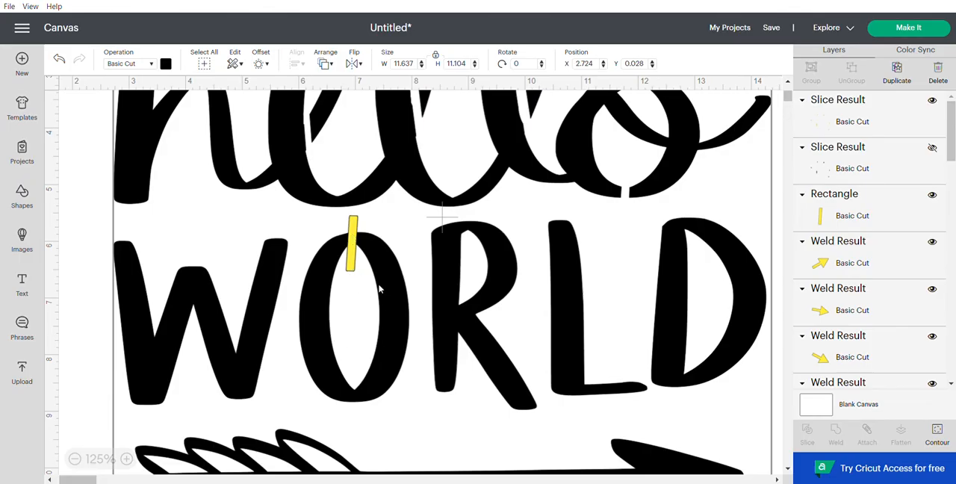
# Step: Place bars across the O's top at about X 6.83, Y 5.52 and across its bottom, and duplicate the lower bar
pyautogui.moveTo(356, 266); pyautogui.dragTo(344, 328)
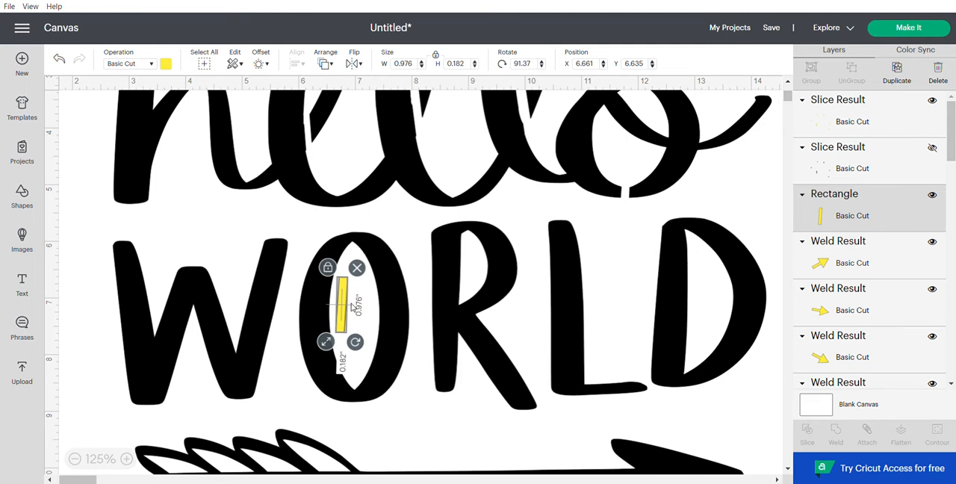
pyautogui.moveTo(342, 304); pyautogui.dragTo(350, 240)
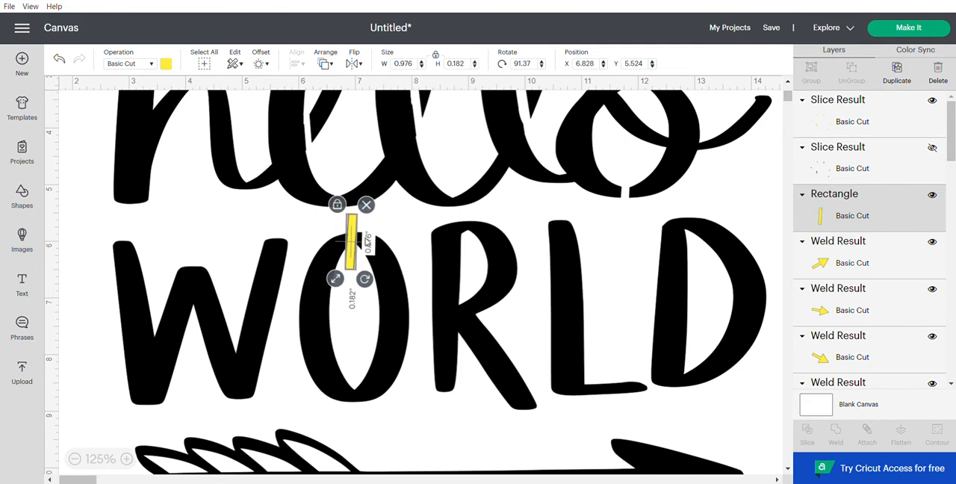
pyautogui.click(895, 75)
pyautogui.moveTo(373, 333); pyautogui.dragTo(354, 410)
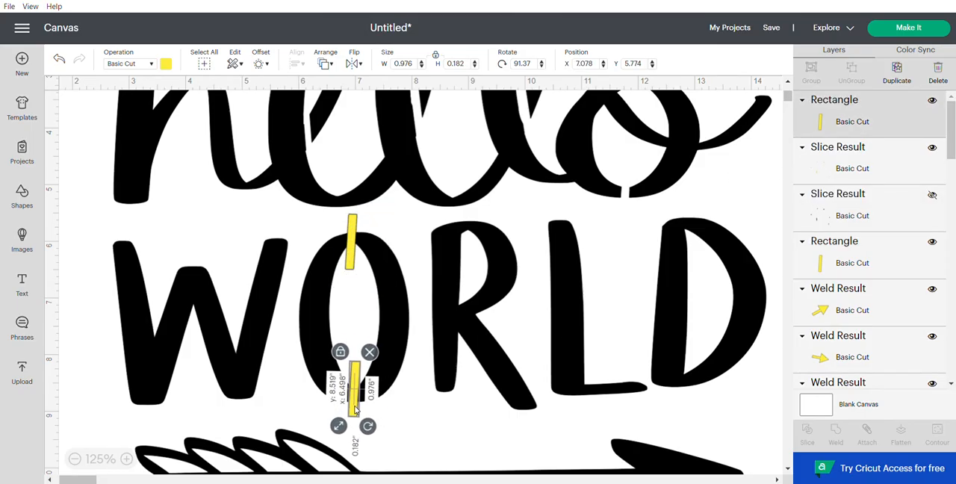
pyautogui.click(895, 75)
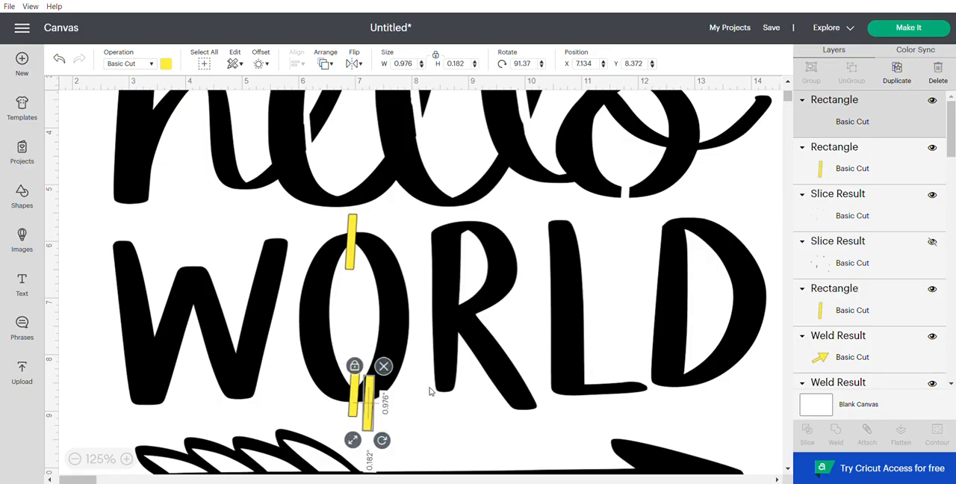
# Step: Place a bar rotated to 88.23° across R's top at about X 8.89, Y 5.50, and a duplicate rotated to about 47.15° where its bowl meets the leg
pyautogui.moveTo(366, 399); pyautogui.dragTo(467, 248)
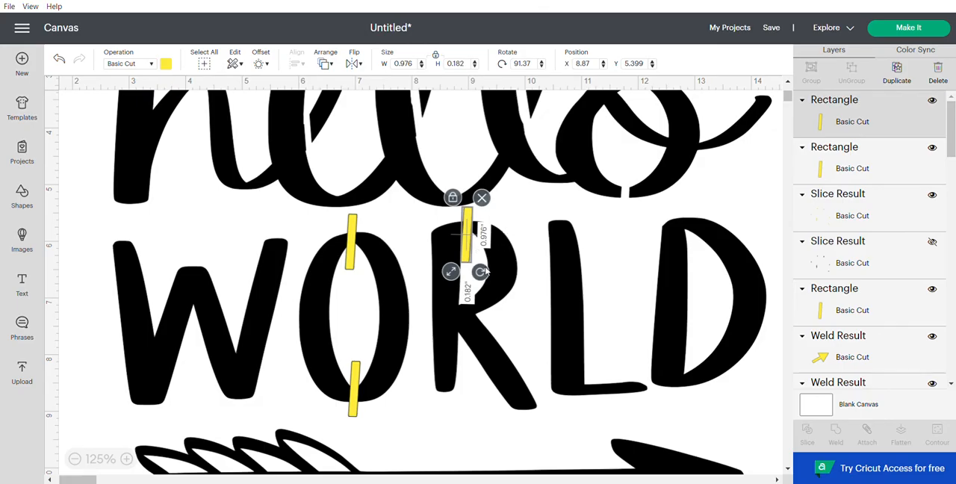
pyautogui.moveTo(484, 274); pyautogui.dragTo(482, 272)
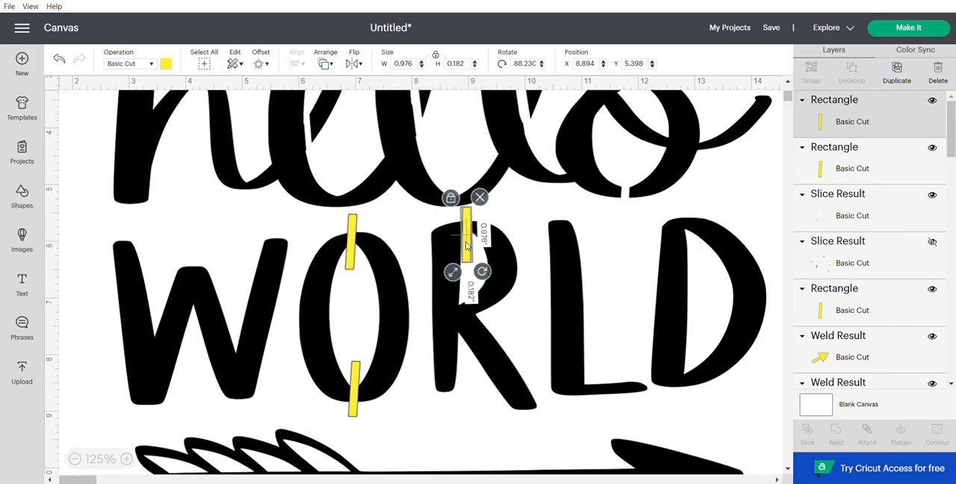
pyautogui.click(896, 74)
pyautogui.moveTo(482, 266)
pyautogui.mouseDown()
pyautogui.moveTo(499, 322)
pyautogui.moveTo(524, 342)
pyautogui.moveTo(542, 336)
pyautogui.moveTo(486, 318)
pyautogui.moveTo(526, 318)
pyautogui.moveTo(485, 313)
pyautogui.moveTo(497, 263)
pyautogui.mouseUp()
pyautogui.moveTo(468, 228); pyautogui.dragTo(110, 252)
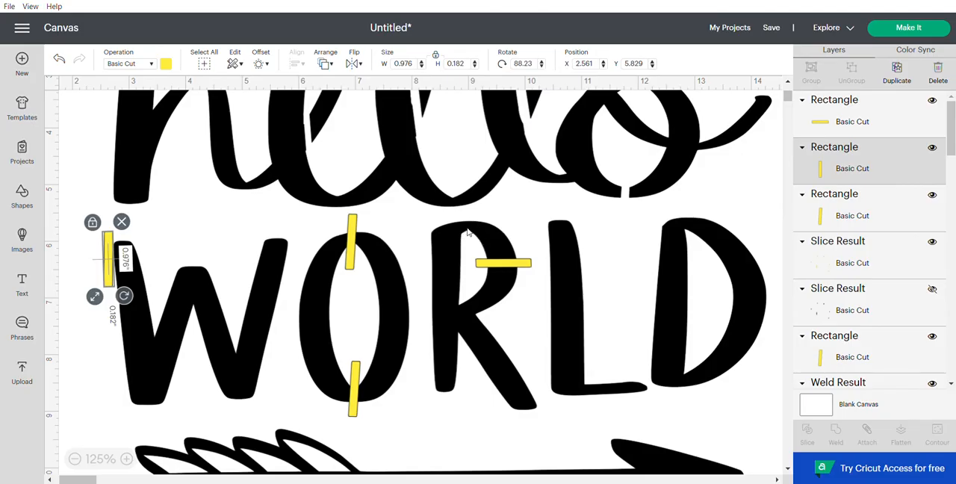
pyautogui.moveTo(516, 265); pyautogui.dragTo(499, 332)
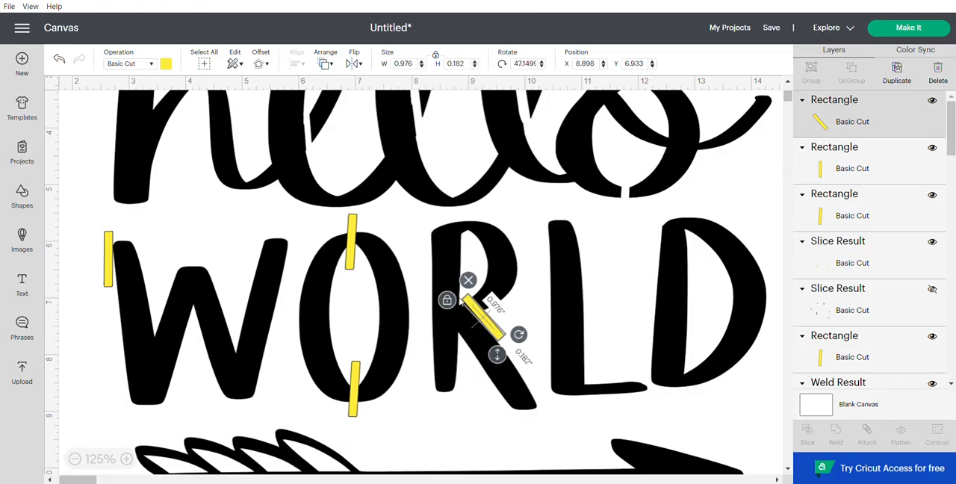
pyautogui.click(109, 278)
pyautogui.moveTo(109, 278); pyautogui.dragTo(469, 257)
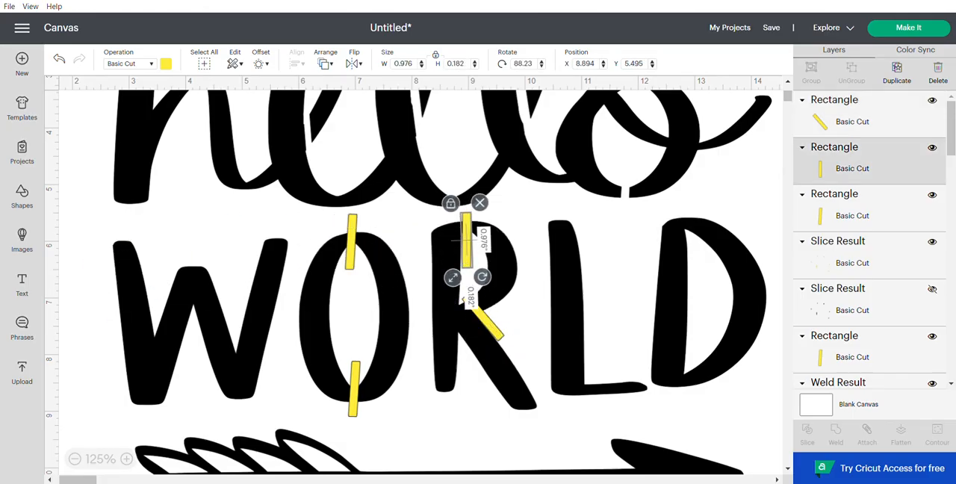
# Step: Place duplicate bars across the D's top corner, rotated to about 78.13°, and across its bottom corner, rotated to about 102.5°
pyautogui.click(903, 77)
pyautogui.moveTo(489, 277); pyautogui.dragTo(758, 209)
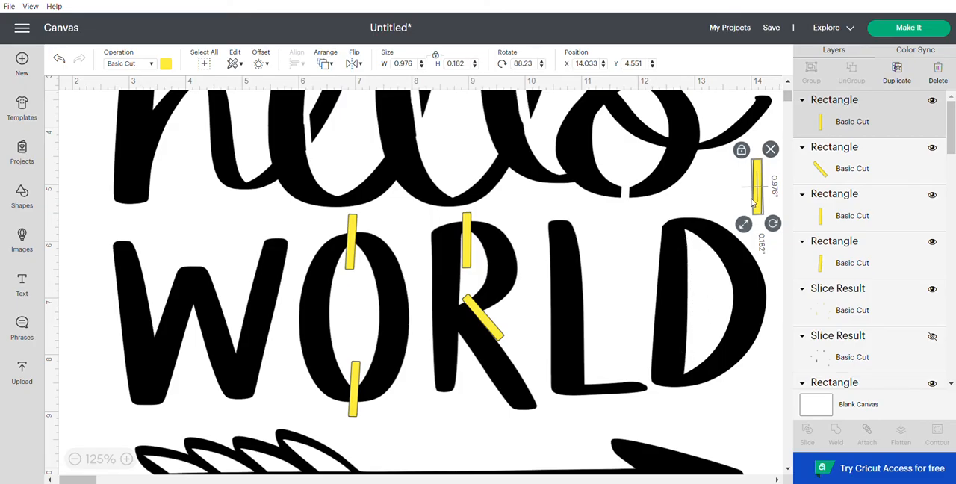
pyautogui.moveTo(751, 203); pyautogui.dragTo(687, 237)
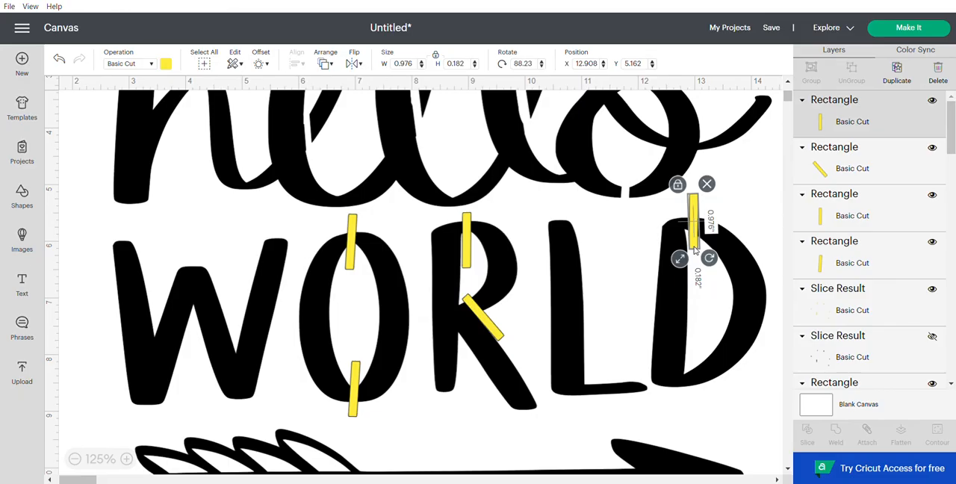
pyautogui.moveTo(697, 241)
pyautogui.mouseDown()
pyautogui.moveTo(710, 254)
pyautogui.moveTo(694, 247)
pyautogui.mouseUp()
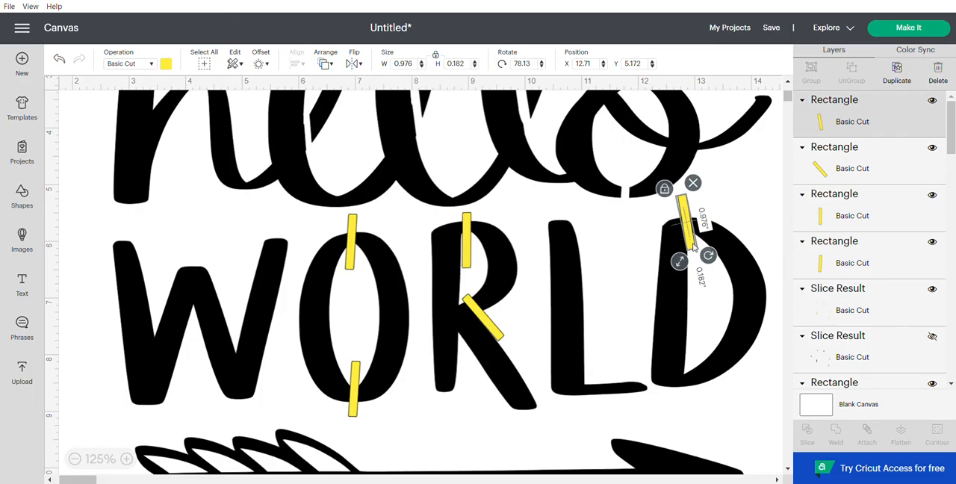
pyautogui.click(902, 81)
pyautogui.moveTo(706, 251); pyautogui.dragTo(689, 402)
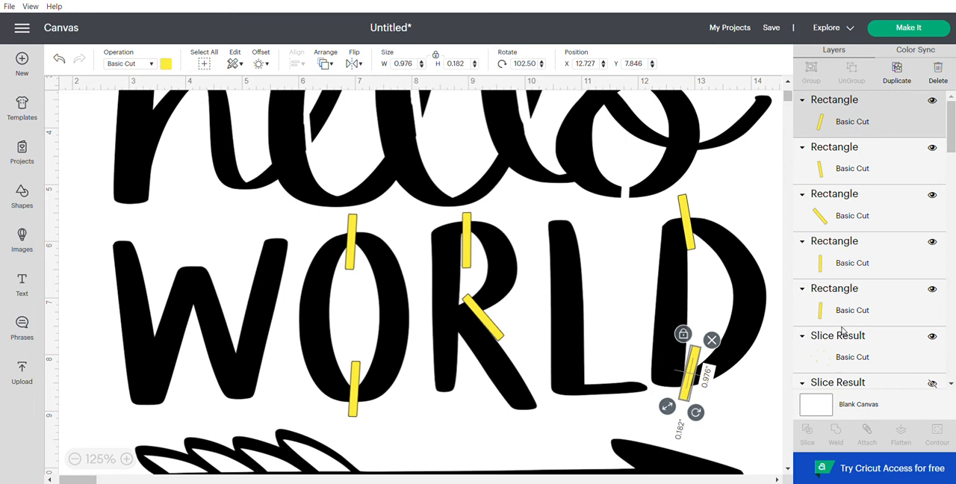
# Step: Slice the D's lower bar out of the lettering and delete the three leftover pieces
pyautogui.keyDown('shift'); pyautogui.click(676, 136); pyautogui.keyUp('shift')
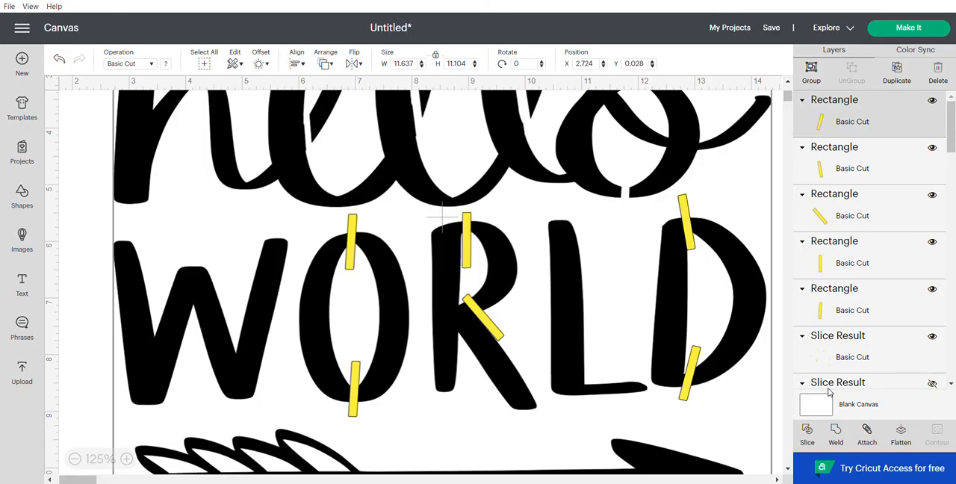
pyautogui.click(812, 435)
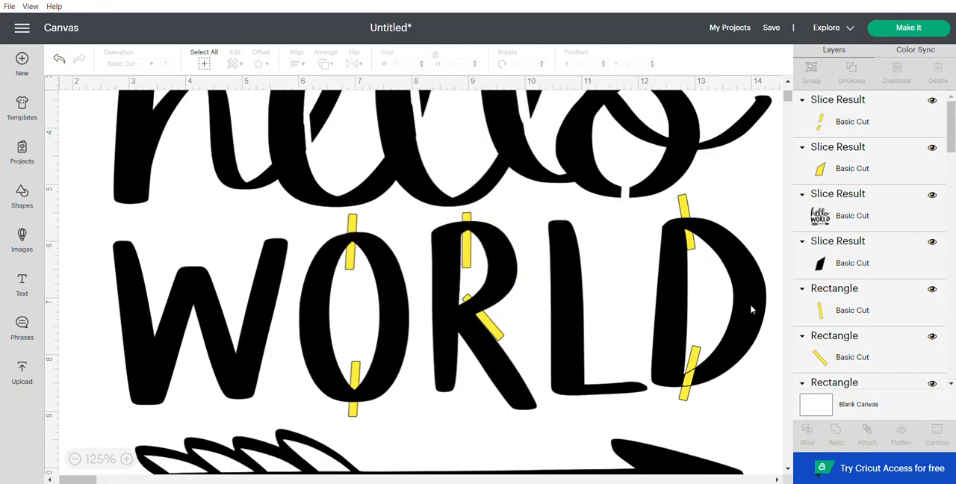
pyautogui.click(845, 119)
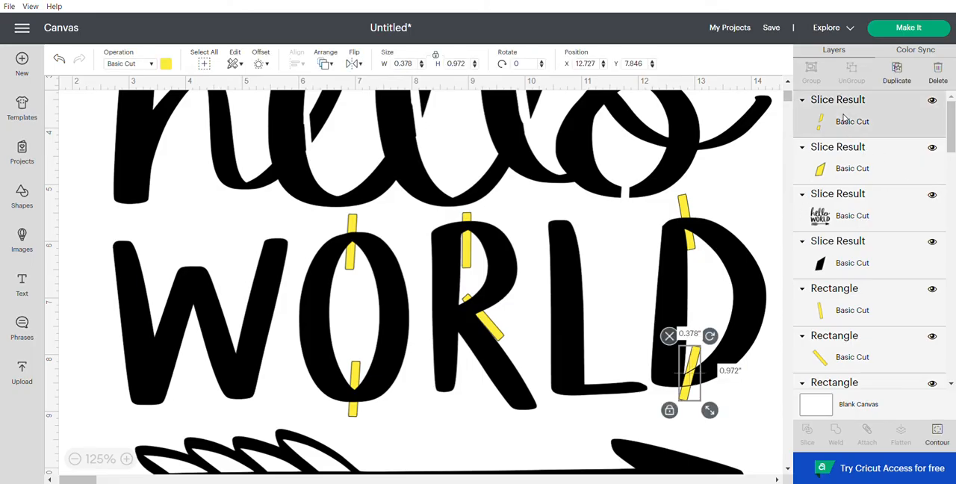
pyautogui.keyDown('shift'); pyautogui.click(844, 167); pyautogui.keyUp('shift')
pyautogui.keyDown('shift'); pyautogui.click(852, 256); pyautogui.keyUp('shift')
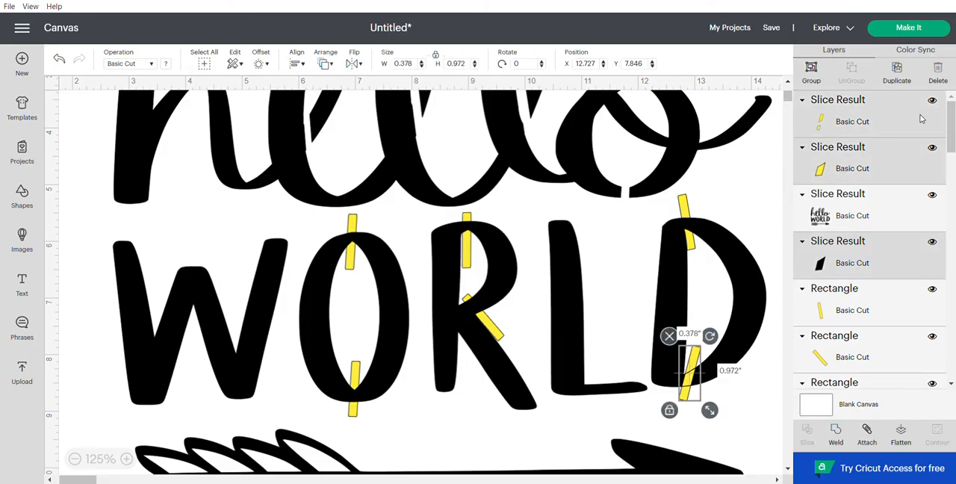
pyautogui.click(939, 75)
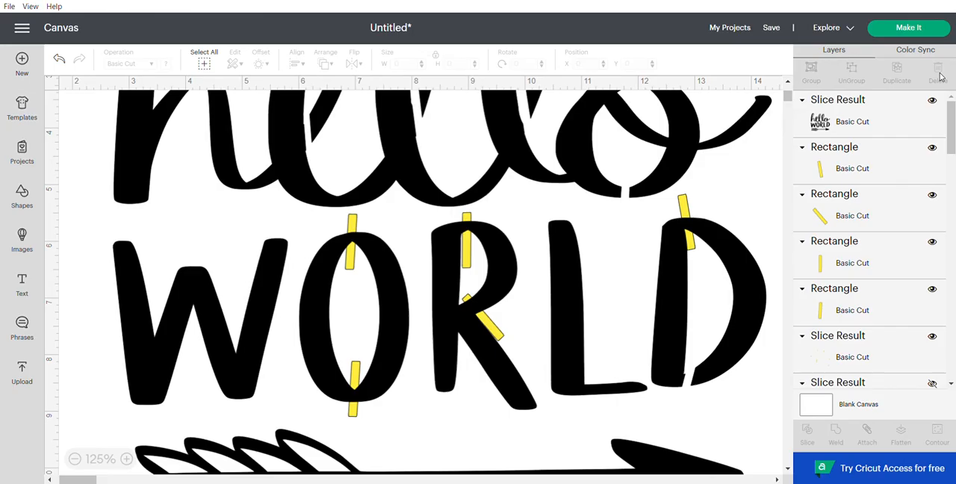
# Step: Slice the D's upper bar out of the lettering
pyautogui.click(849, 125)
pyautogui.keyDown('shift'); pyautogui.click(855, 158); pyautogui.keyUp('shift')
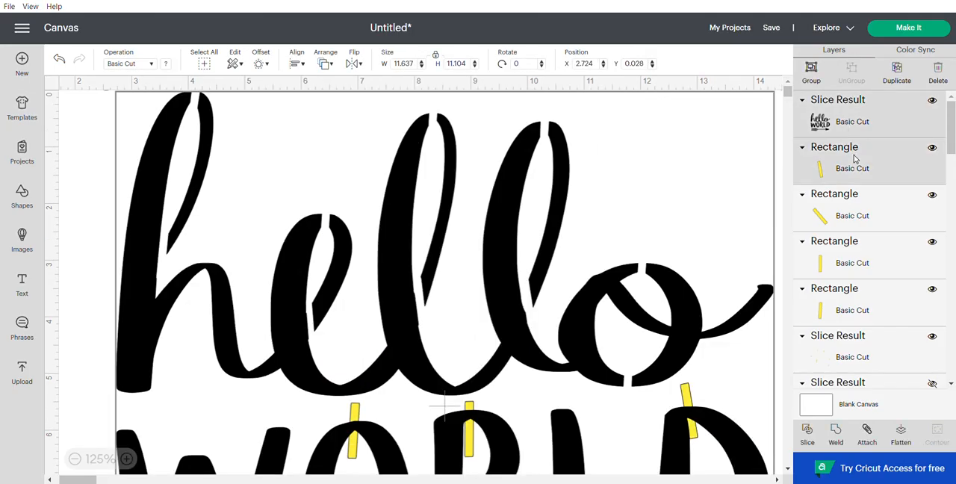
pyautogui.click(808, 435)
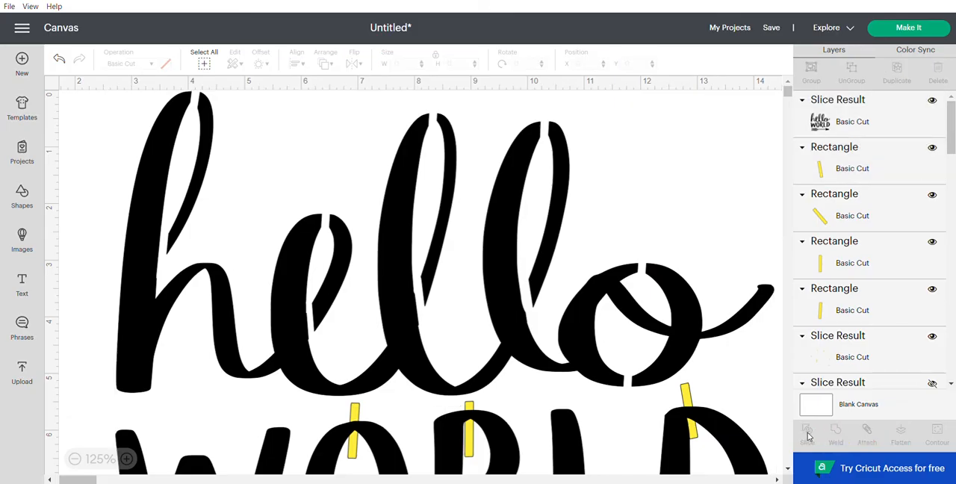
pyautogui.scroll(-5, 702, 222)
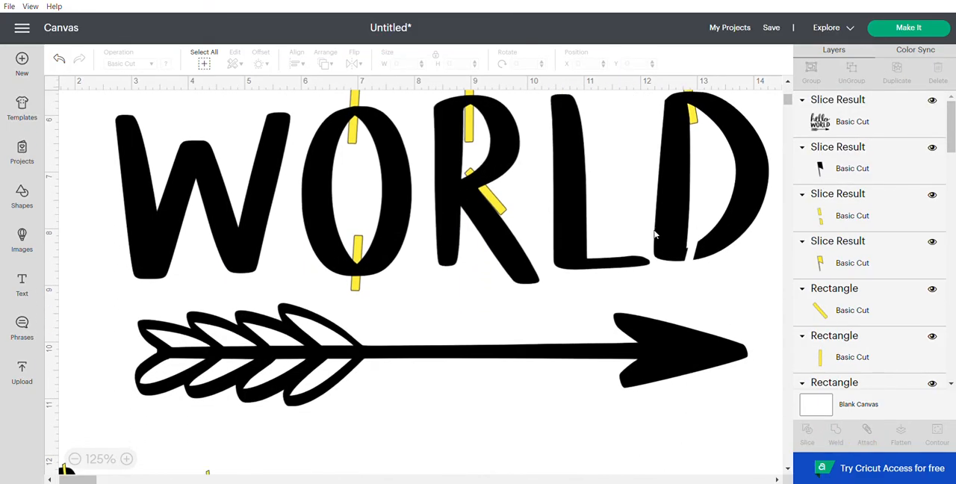
# Step: Duplicate the R's diagonal bar and move the copy beside the arrow's feathers at about X 2.22, Y 10.25
pyautogui.click(880, 318)
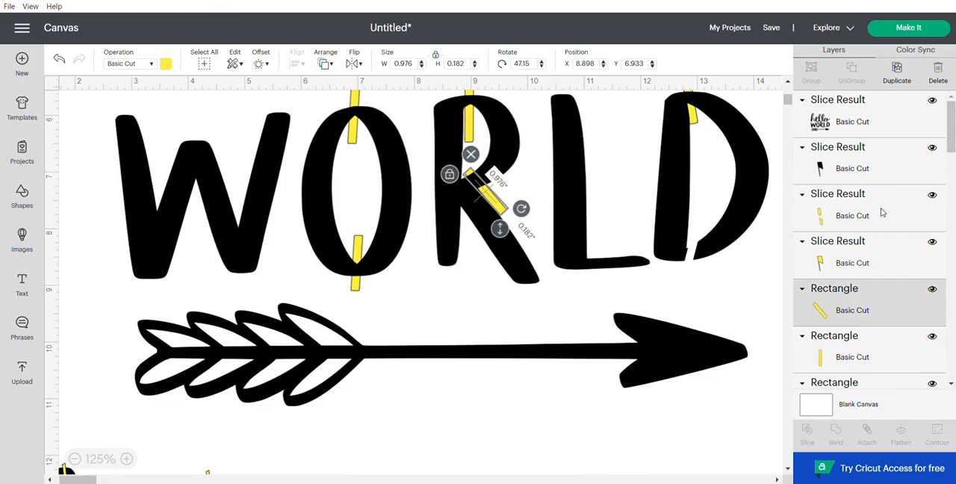
pyautogui.click(898, 77)
pyautogui.moveTo(514, 216); pyautogui.dragTo(133, 387)
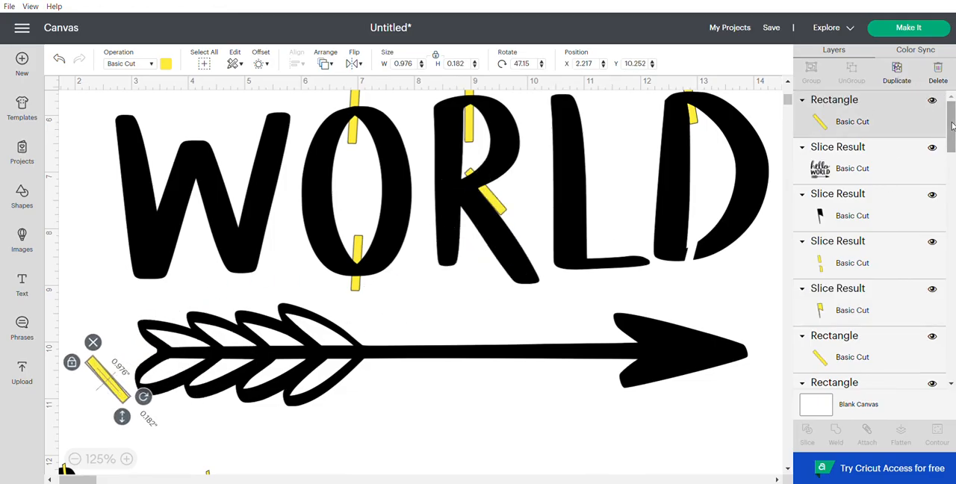
# Step: Delete the three leftover pieces from the D's upper cut together with the spare diagonal bar beside the arrow
pyautogui.keyDown('shift'); pyautogui.click(844, 215); pyautogui.keyUp('shift')
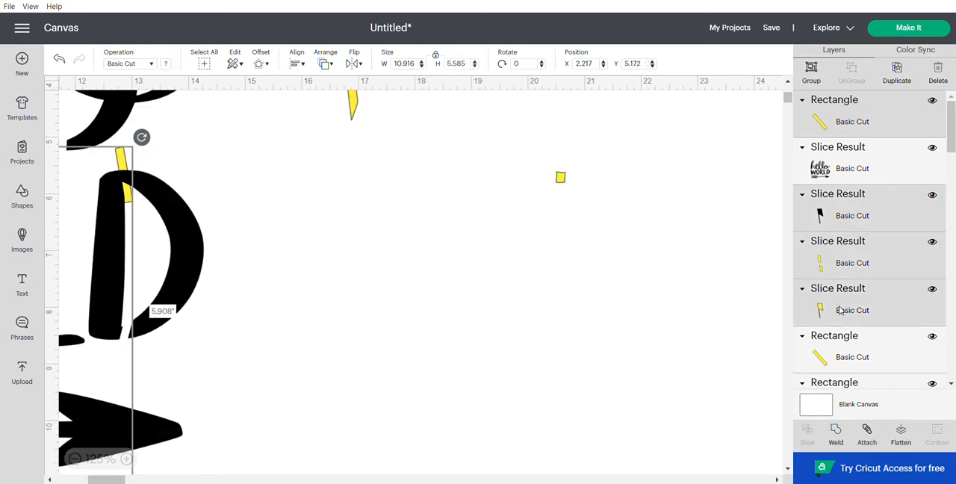
pyautogui.click(938, 71)
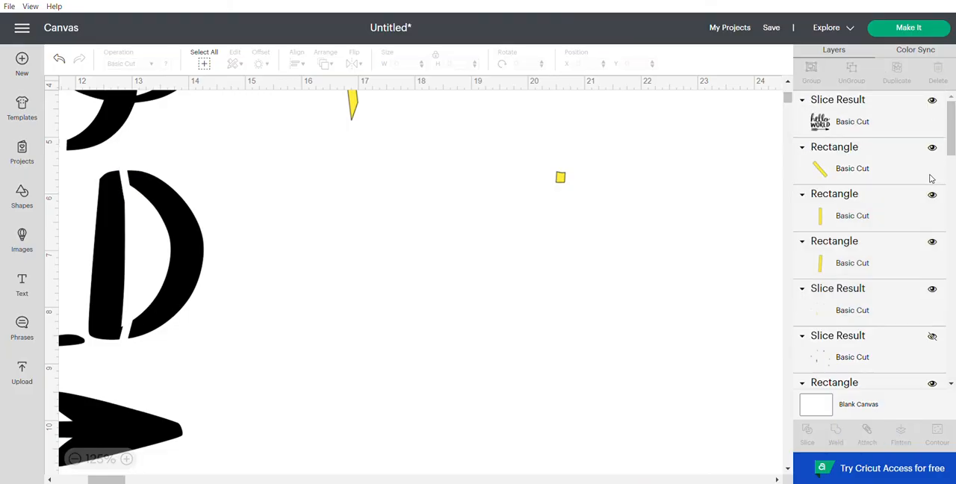
# Step: Slice the R's diagonal bar out of the lettering and delete the three leftover pieces
pyautogui.click(860, 158)
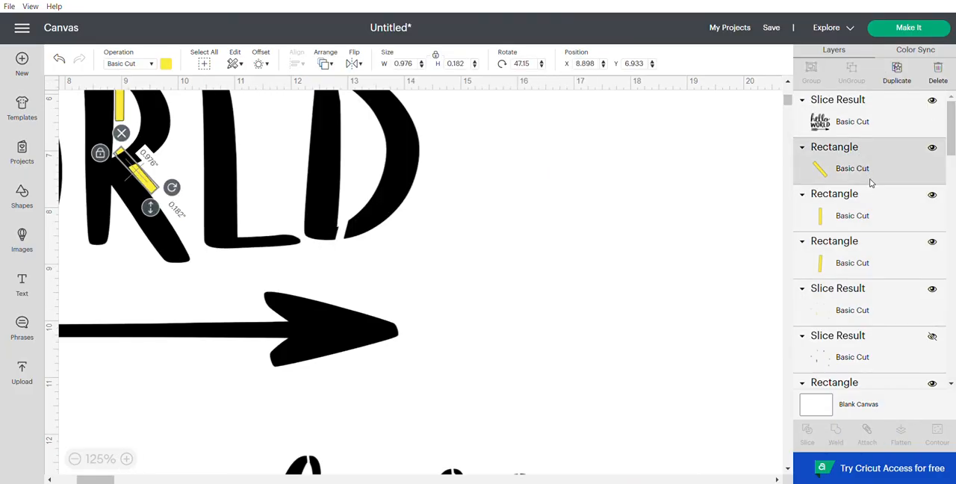
pyautogui.click(850, 118)
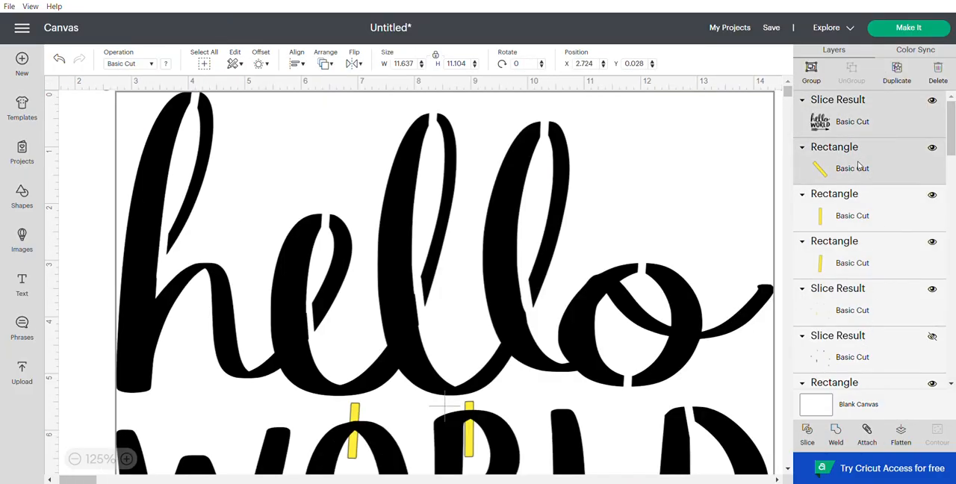
pyautogui.click(806, 439)
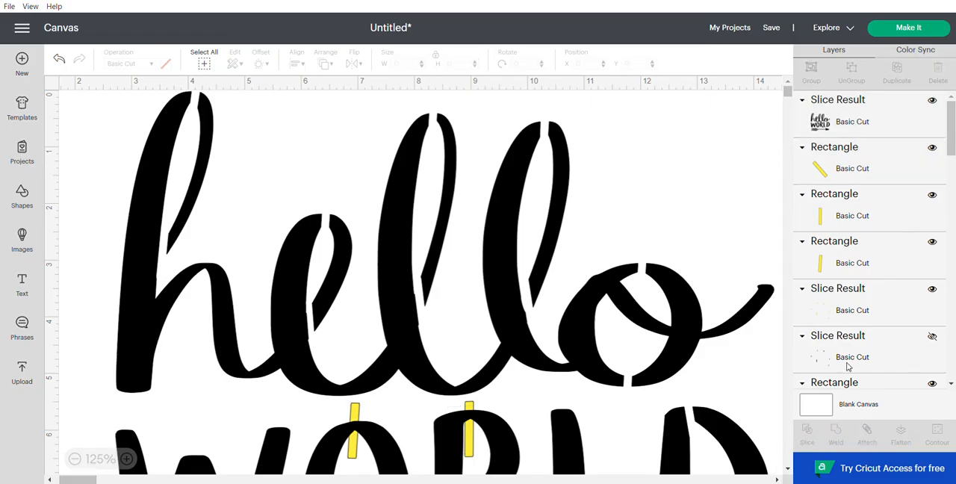
pyautogui.click(873, 179)
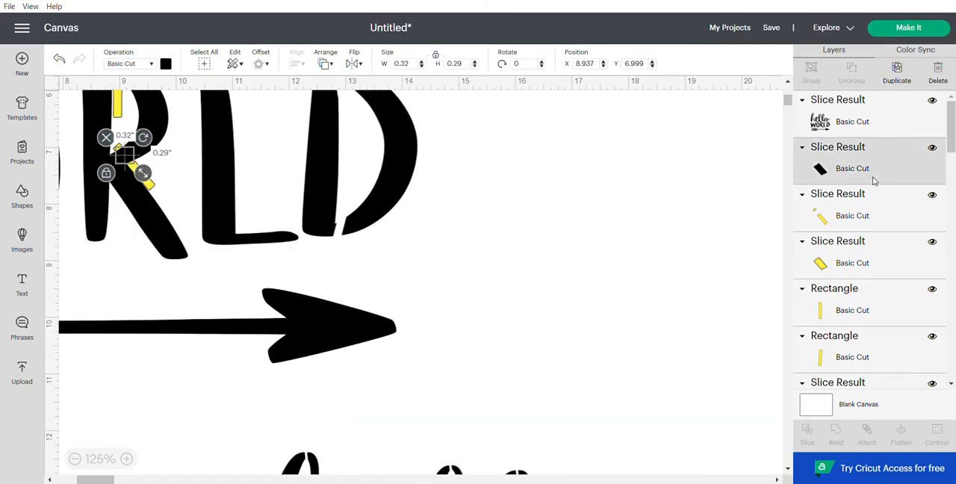
pyautogui.keyDown('shift'); pyautogui.click(871, 217); pyautogui.keyUp('shift')
pyautogui.keyDown('shift'); pyautogui.click(875, 245); pyautogui.keyUp('shift')
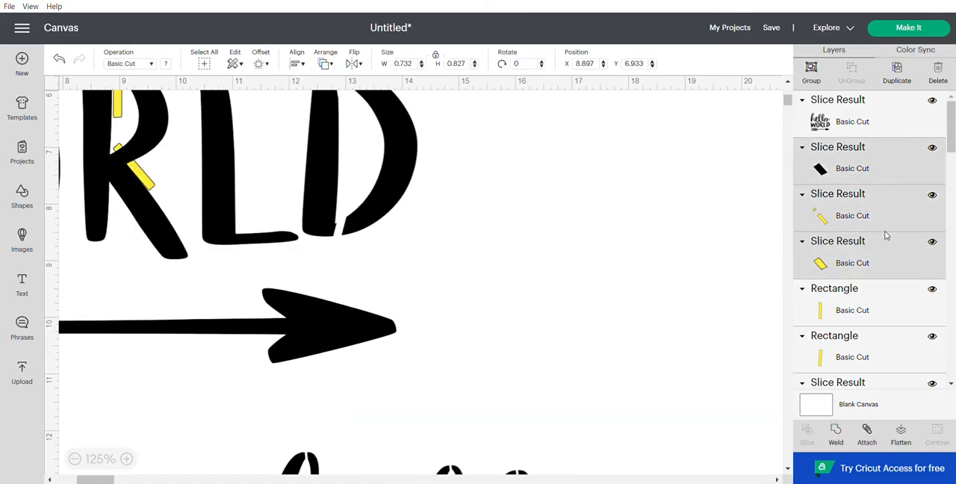
pyautogui.click(936, 77)
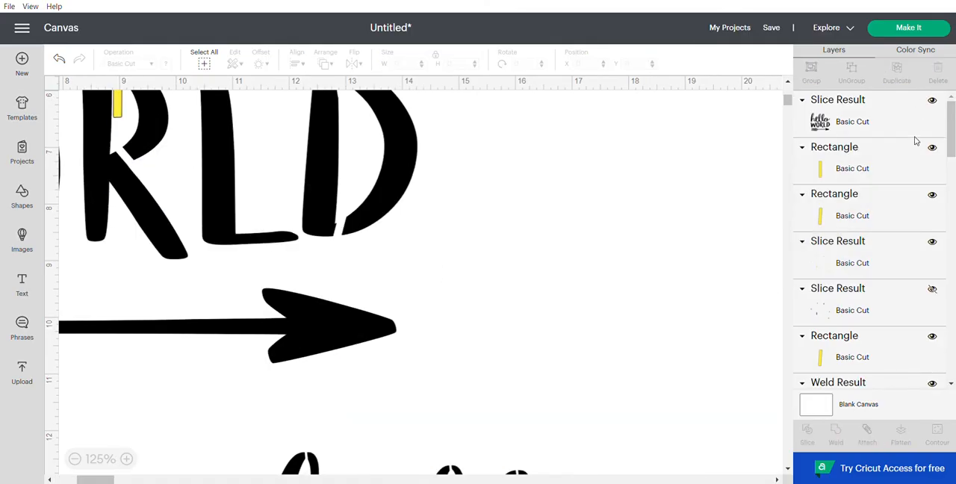
# Step: Slice the bar across the R's top out of the lettering and delete the three leftover pieces
pyautogui.click(849, 124)
pyautogui.keyDown('shift'); pyautogui.click(845, 164); pyautogui.keyUp('shift')
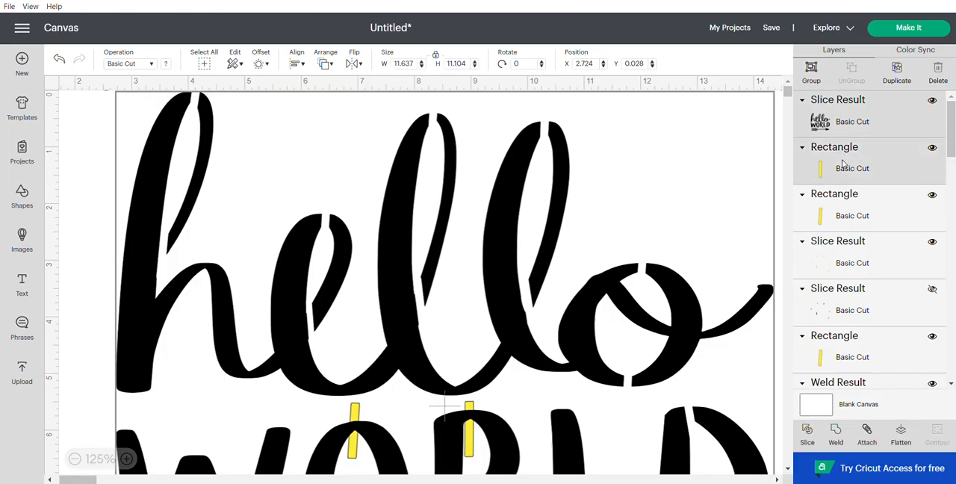
pyautogui.click(806, 441)
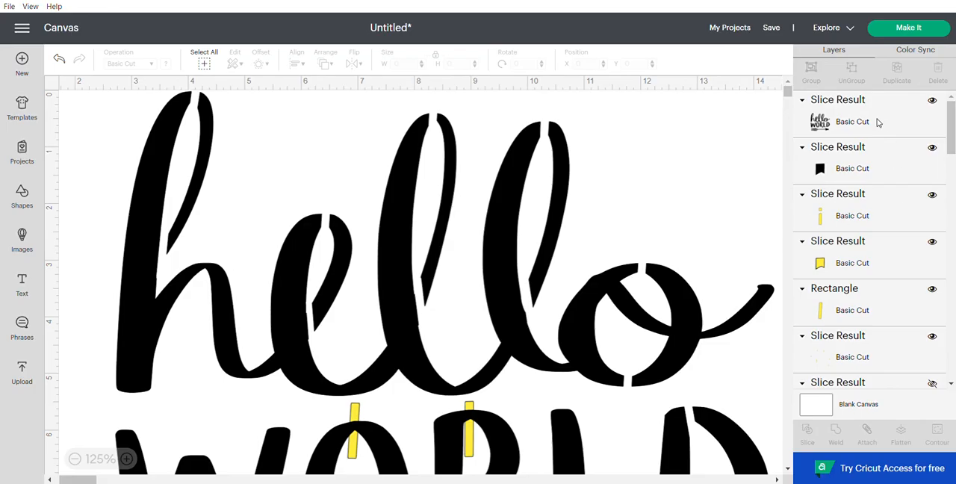
pyautogui.click(881, 164)
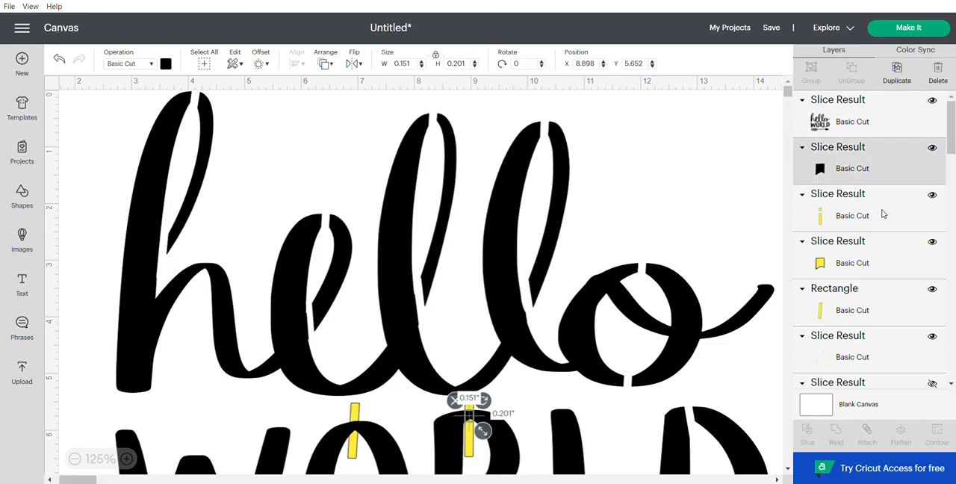
pyautogui.keyDown('shift'); pyautogui.click(881, 257); pyautogui.keyUp('shift')
pyautogui.click(938, 71)
# Step: Slice the bar across the bottom of WORLD's O out of the lettering and delete the three leftover pieces
pyautogui.click(851, 172)
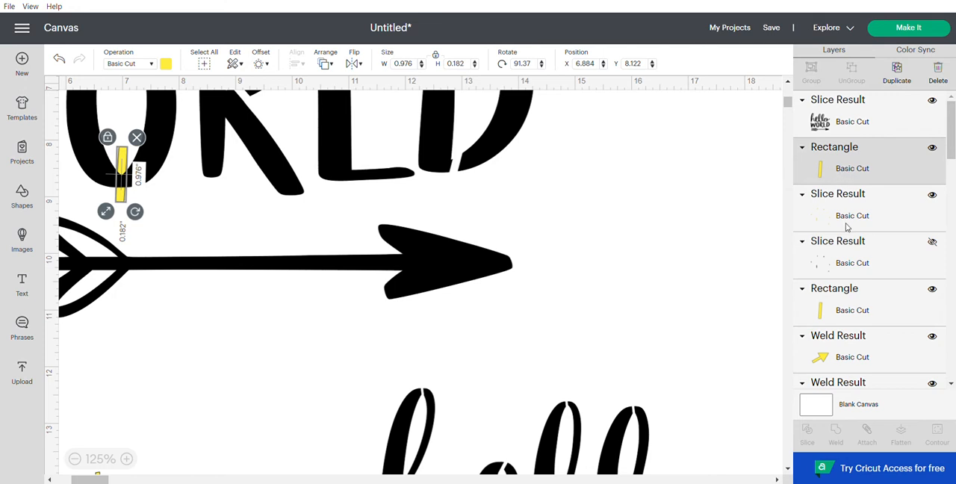
pyautogui.keyDown('shift'); pyautogui.click(839, 115); pyautogui.keyUp('shift')
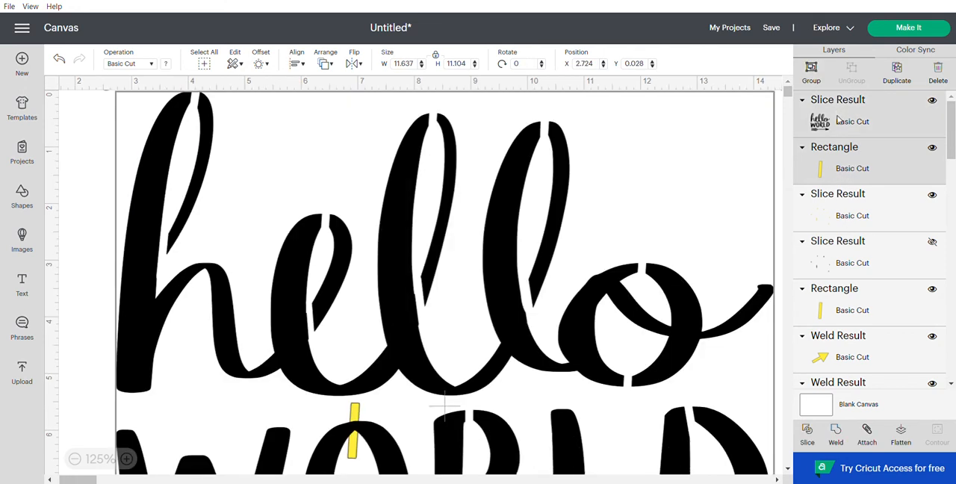
pyautogui.click(806, 433)
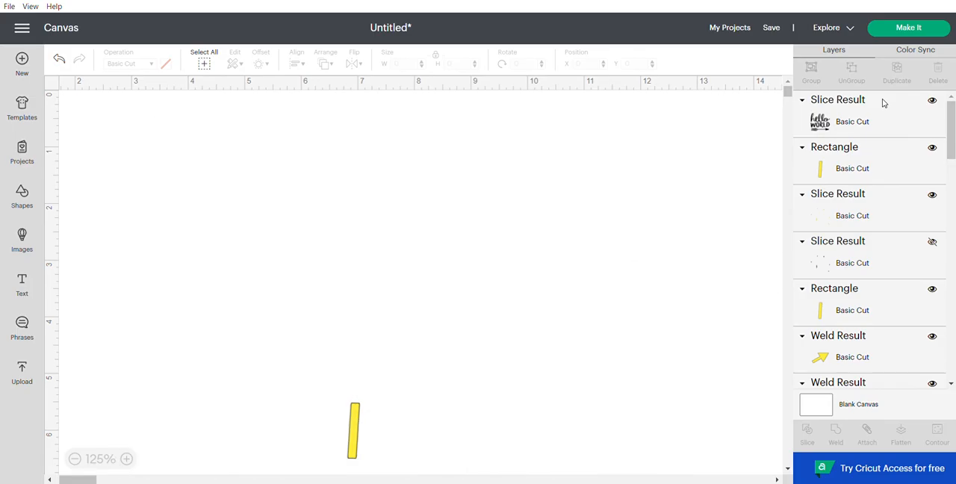
pyautogui.click(873, 165)
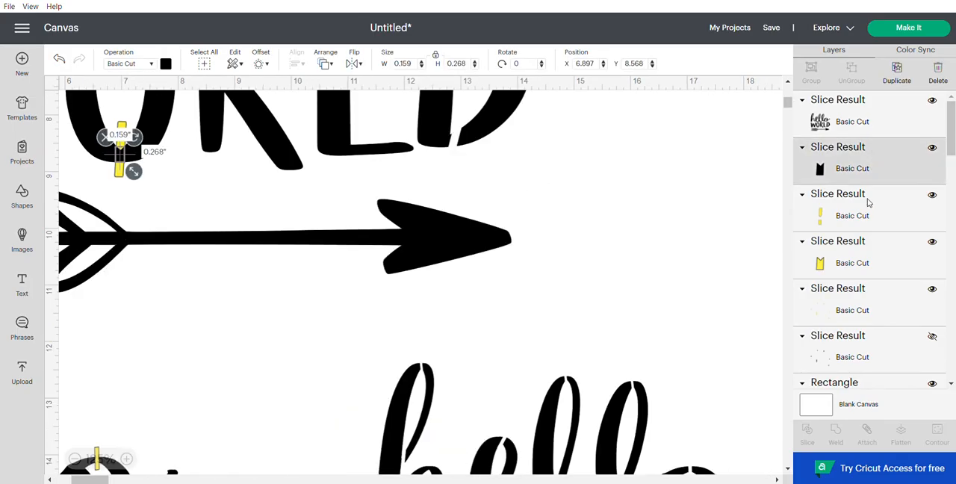
pyautogui.keyDown('shift'); pyautogui.click(864, 212); pyautogui.keyUp('shift')
pyautogui.keyDown('shift'); pyautogui.click(860, 258); pyautogui.keyUp('shift')
pyautogui.click(938, 74)
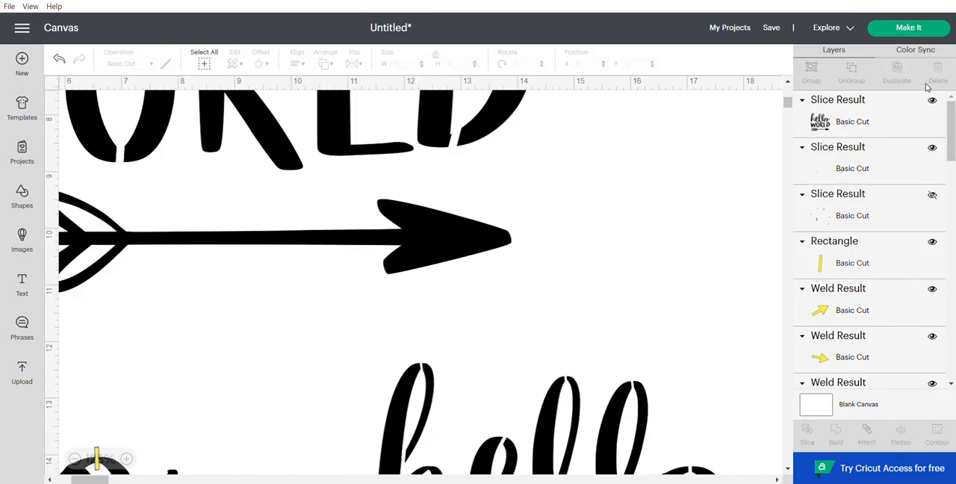
# Step: Delete the leftover yellow slice pieces scattered in the empty area beside the large hello WORLD design
pyautogui.click(76, 459)
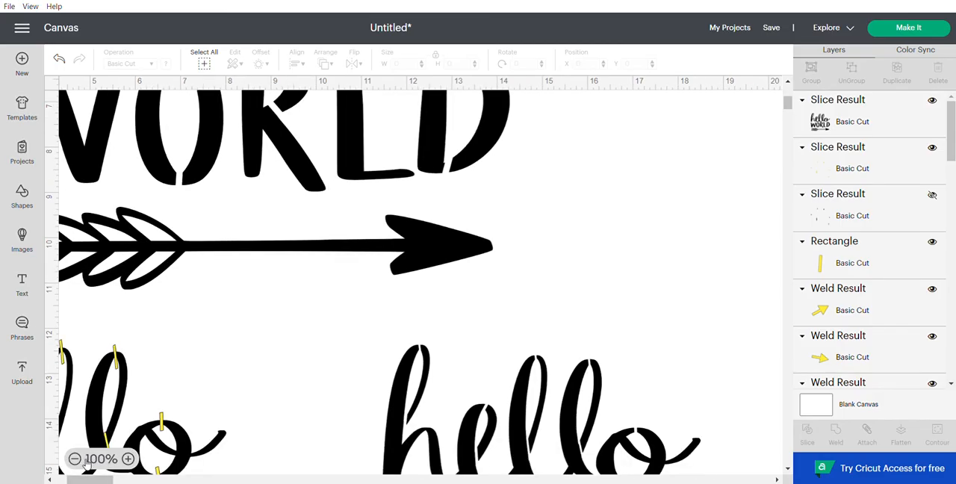
pyautogui.click(76, 458)
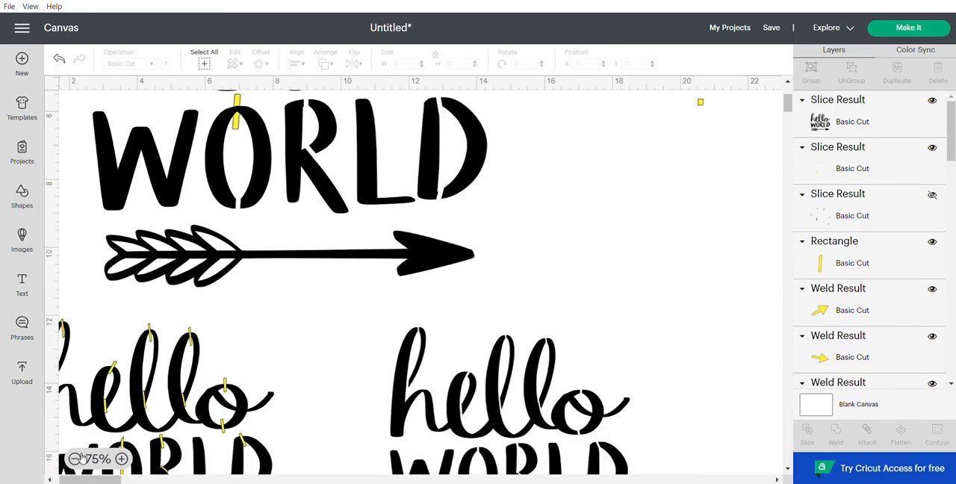
pyautogui.click(75, 458)
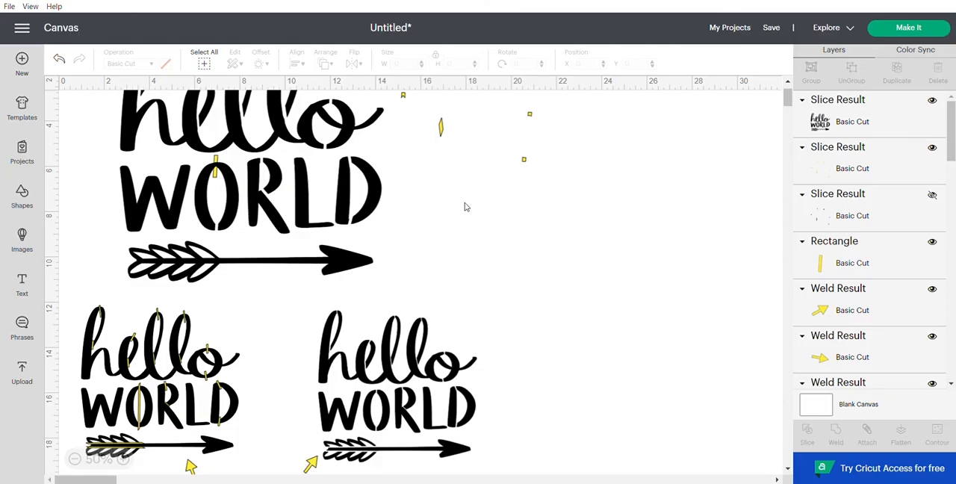
pyautogui.moveTo(435, 138); pyautogui.dragTo(569, 271)
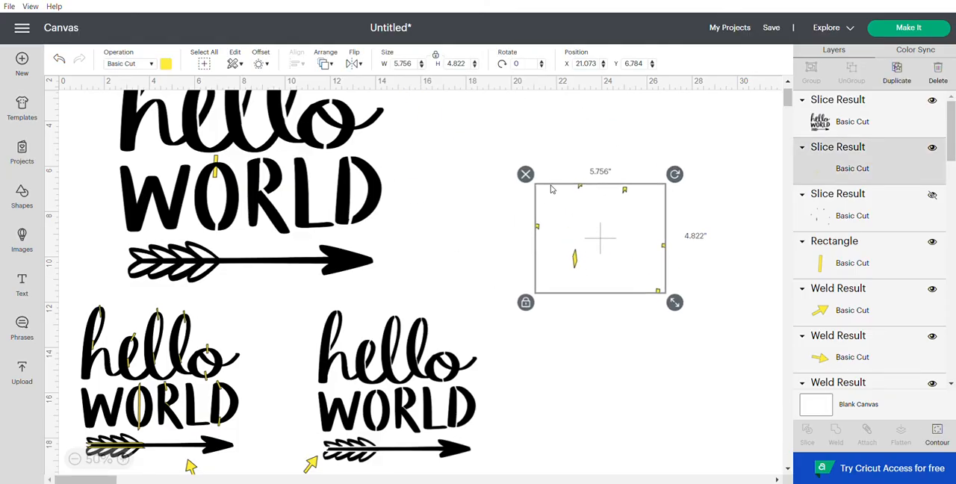
pyautogui.click(527, 175)
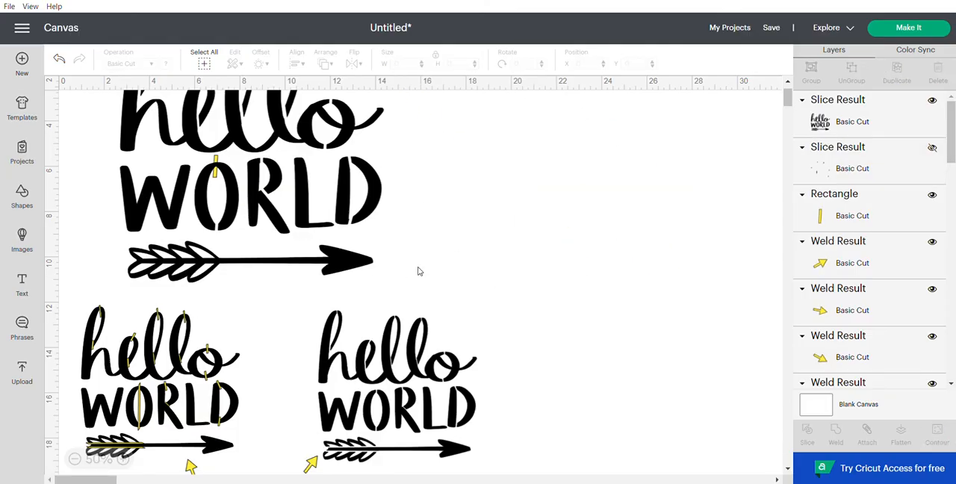
# Step: Duplicate the bar at the top of WORLD's O and place the copy in the empty area beside the large design
pyautogui.scroll(2, 428, 266)
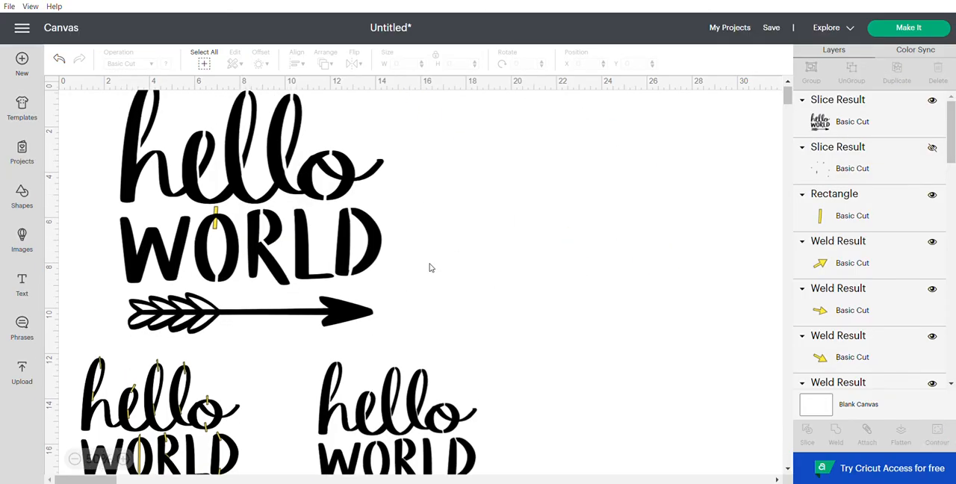
pyautogui.click(856, 217)
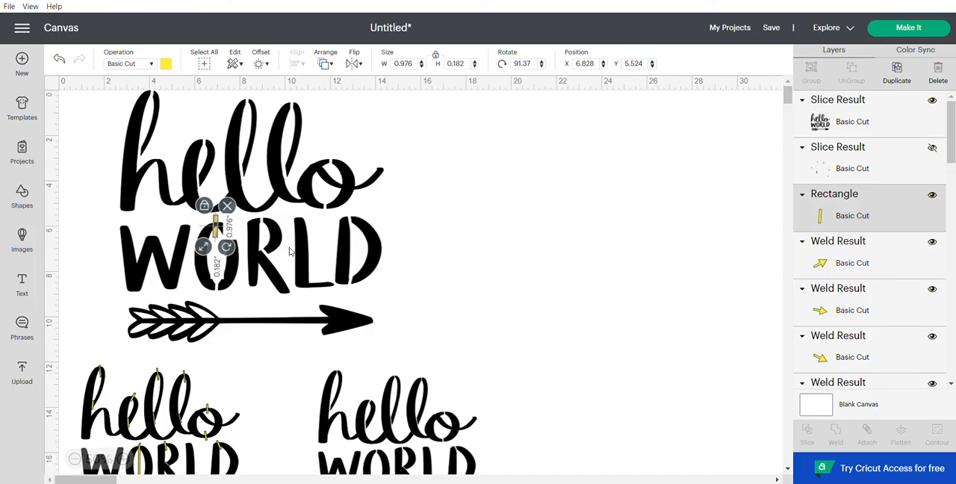
pyautogui.moveTo(223, 237); pyautogui.dragTo(536, 264)
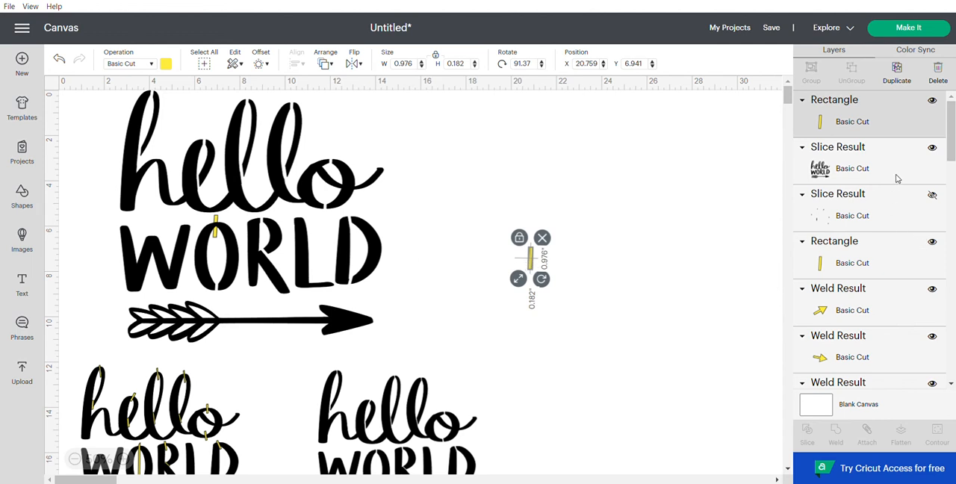
# Step: Slice the bar across the top of WORLD's O out of the lettering and delete the three leftover pieces
pyautogui.click(863, 263)
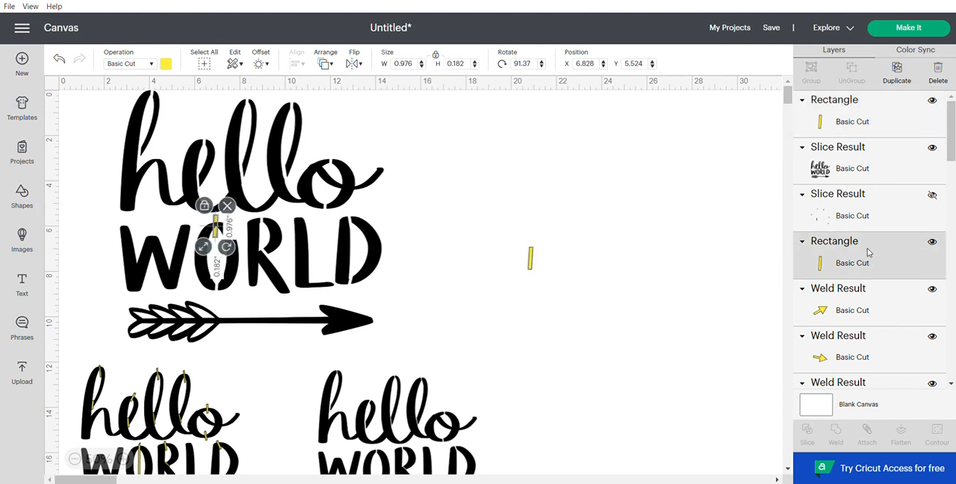
pyautogui.keyDown('shift'); pyautogui.click(853, 153); pyautogui.keyUp('shift')
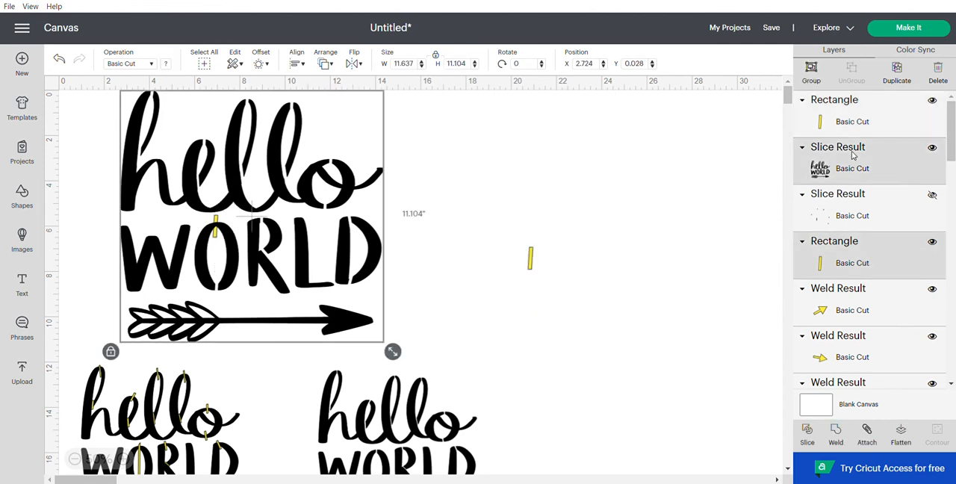
pyautogui.click(807, 433)
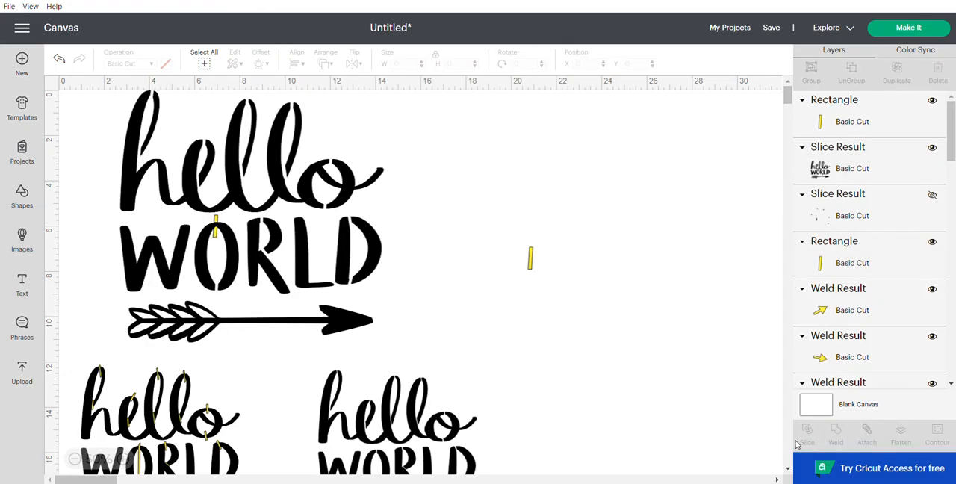
pyautogui.click(858, 159)
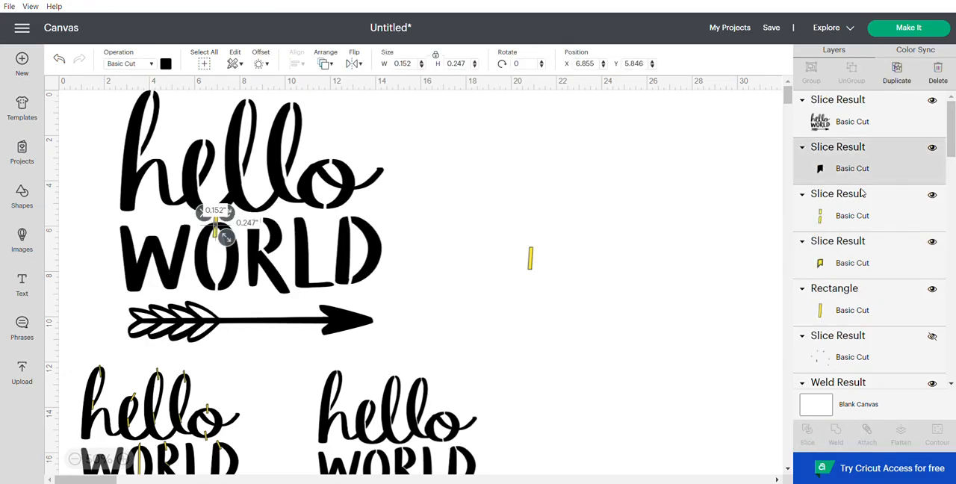
pyautogui.keyDown('shift'); pyautogui.click(856, 215); pyautogui.keyUp('shift')
pyautogui.keyDown('shift'); pyautogui.click(858, 275); pyautogui.keyUp('shift')
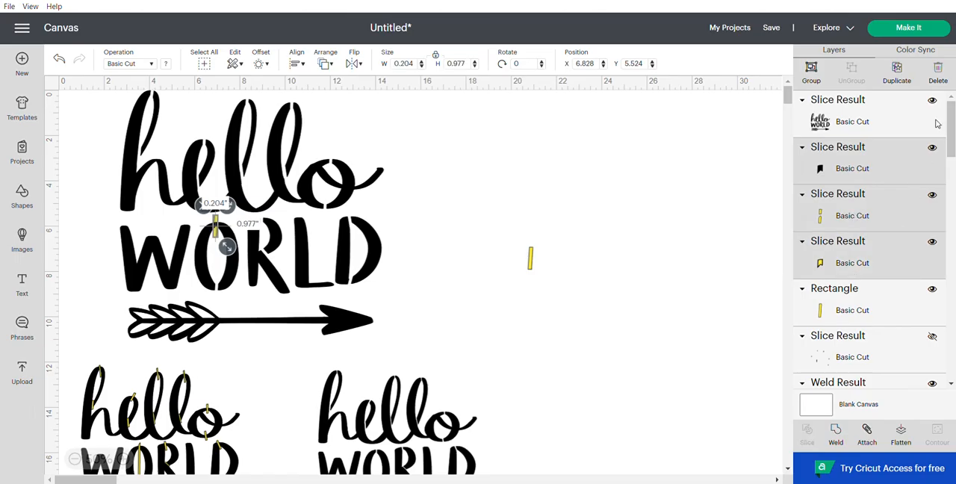
pyautogui.click(938, 73)
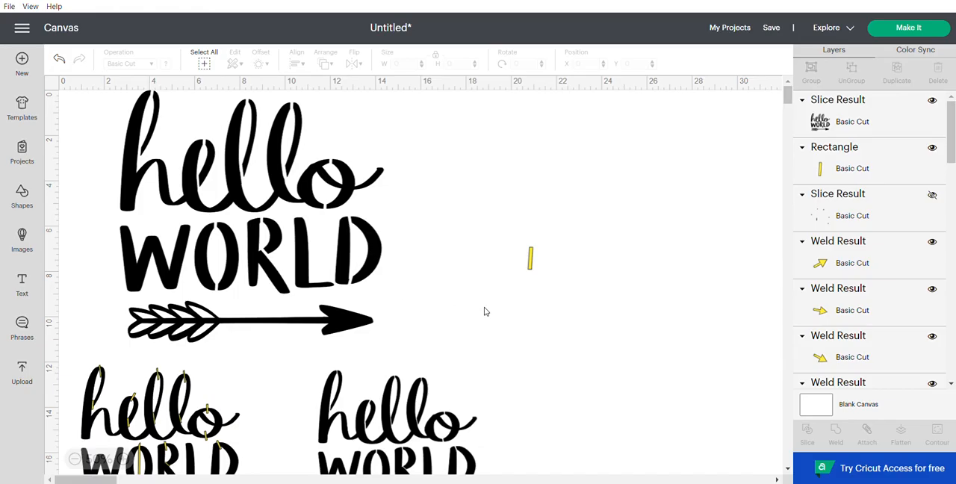
# Step: Unlock the spare bar's proportions and stretch it into a thin strip about 5.87 inches long
pyautogui.moveTo(530, 272); pyautogui.dragTo(529, 296)
pyautogui.click(142, 334)
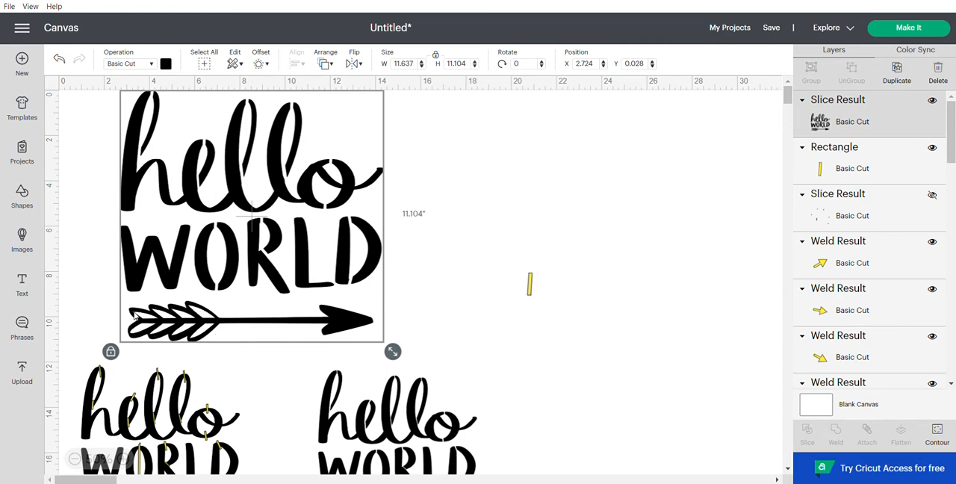
pyautogui.click(532, 286)
pyautogui.moveTo(529, 278); pyautogui.dragTo(437, 324)
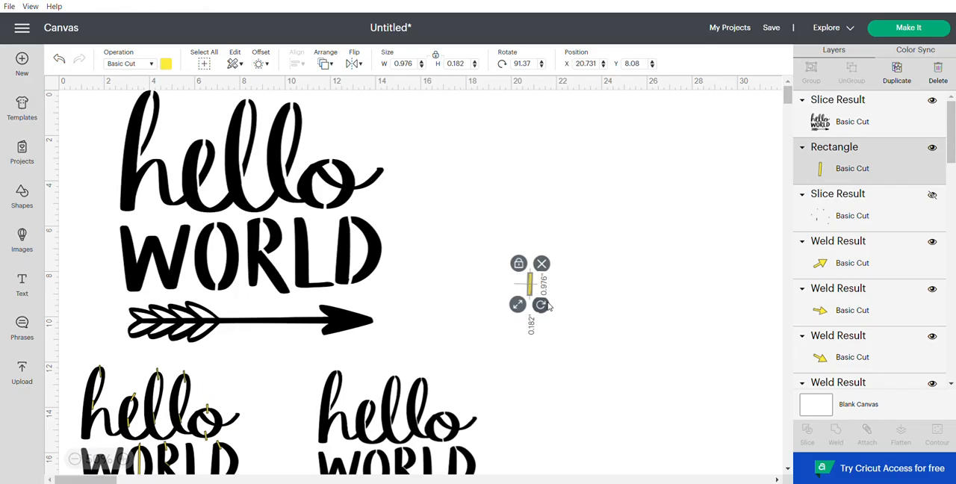
pyautogui.moveTo(541, 305); pyautogui.dragTo(542, 310)
pyautogui.click(519, 265)
pyautogui.moveTo(541, 304); pyautogui.dragTo(539, 423)
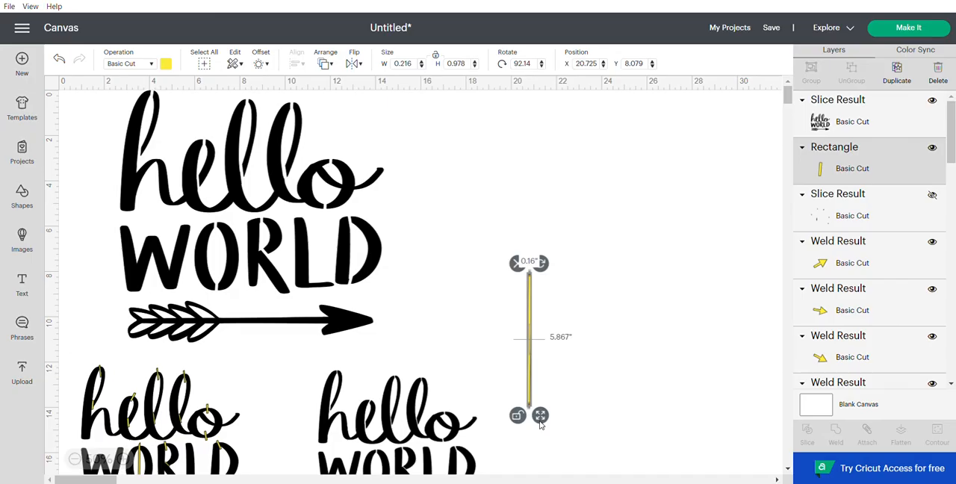
# Step: Turn the long strip roughly horizontal over the large arrow's feathers and send the hello WORLD design to the back
pyautogui.moveTo(539, 262); pyautogui.dragTo(187, 320)
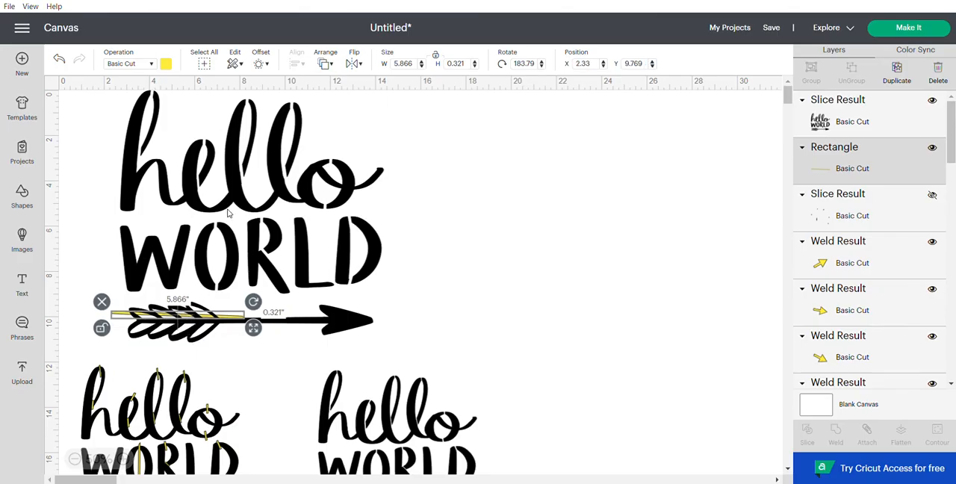
pyautogui.rightClick(244, 162)
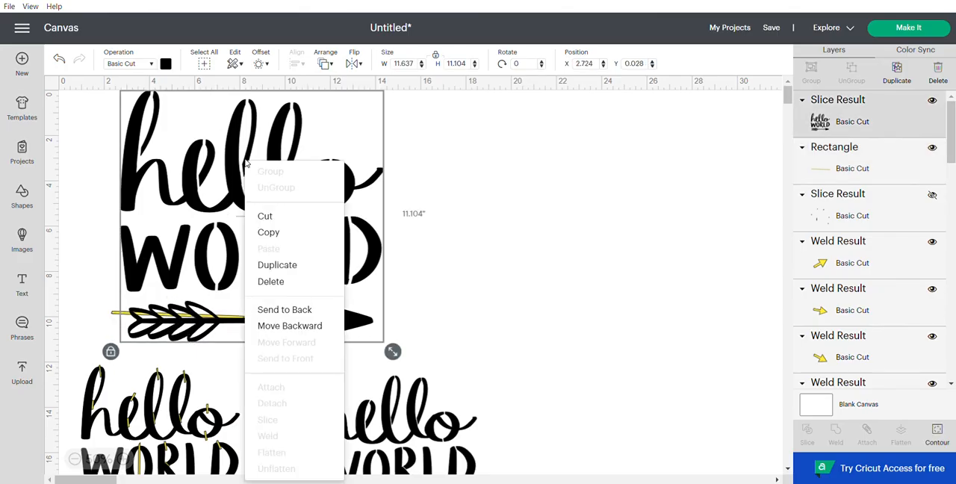
pyautogui.click(282, 310)
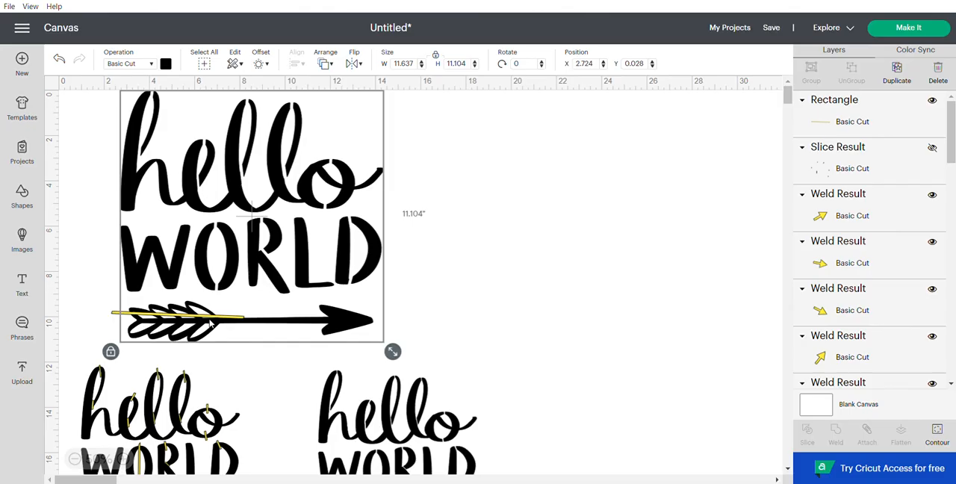
# Step: Rotate and shift the long strip to lie along the upper edge of the arrow's shaft, across the upper feathers
pyautogui.click(128, 459)
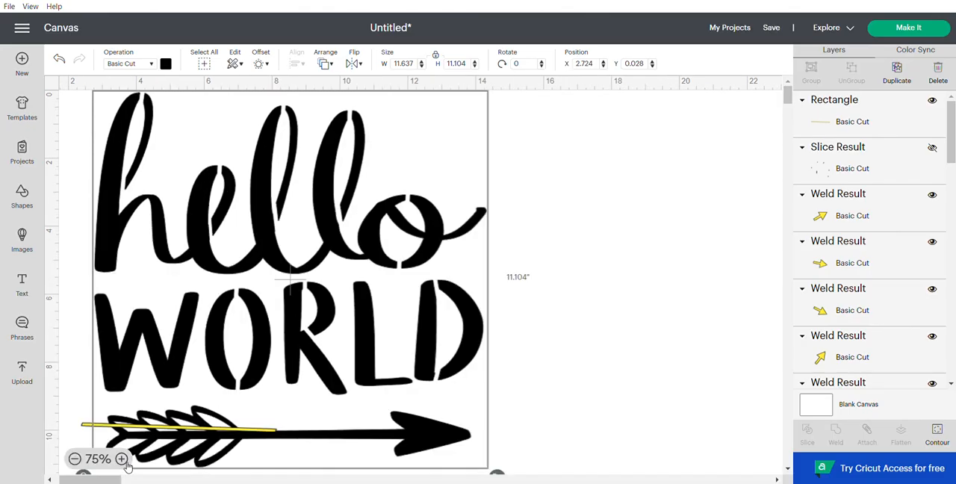
pyautogui.click(127, 459)
pyautogui.scroll(-5, 224, 366)
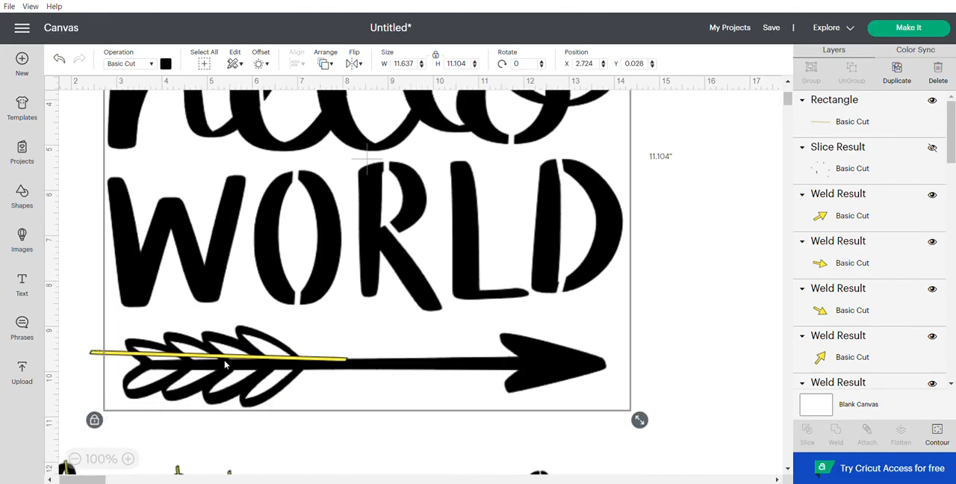
pyautogui.click(128, 458)
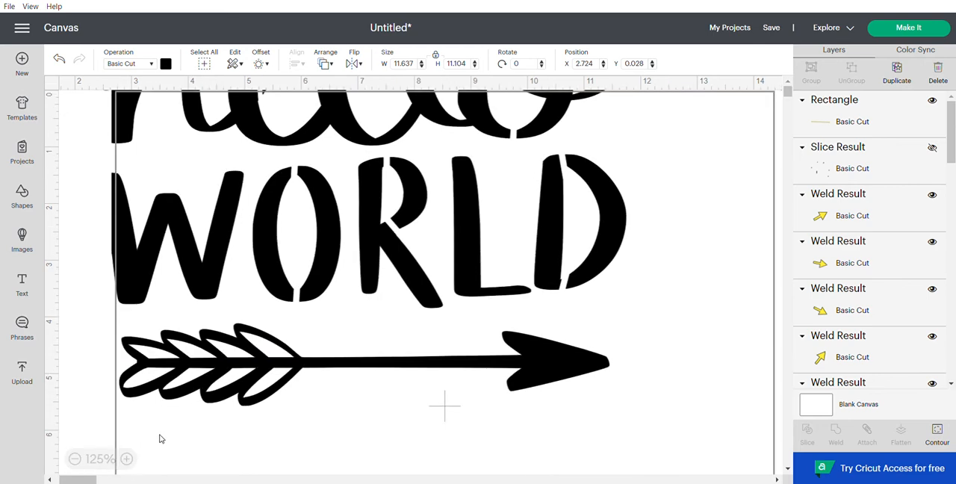
pyautogui.scroll(-6, 249, 351)
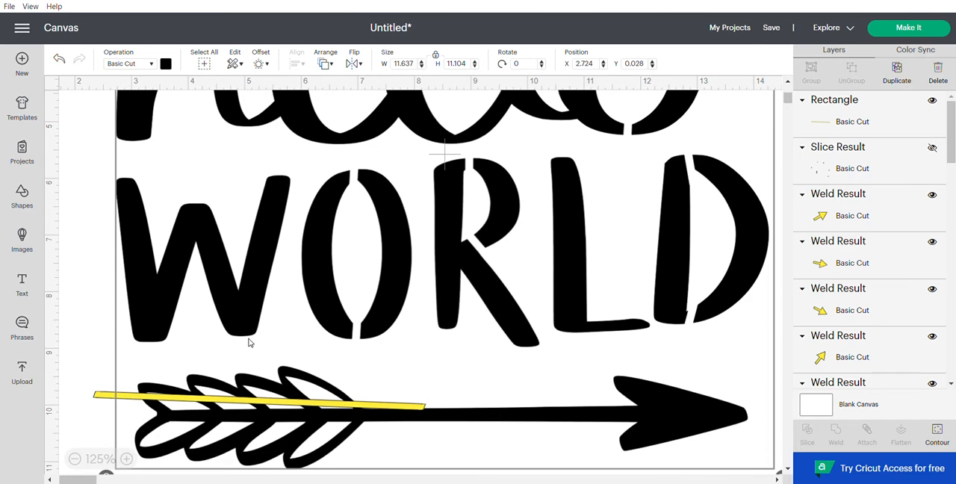
pyautogui.click(270, 339)
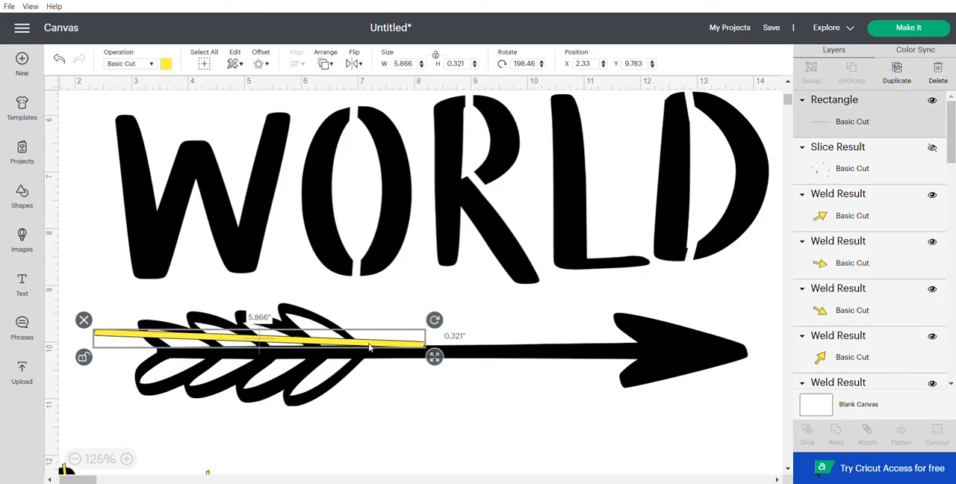
pyautogui.moveTo(435, 320); pyautogui.dragTo(354, 348)
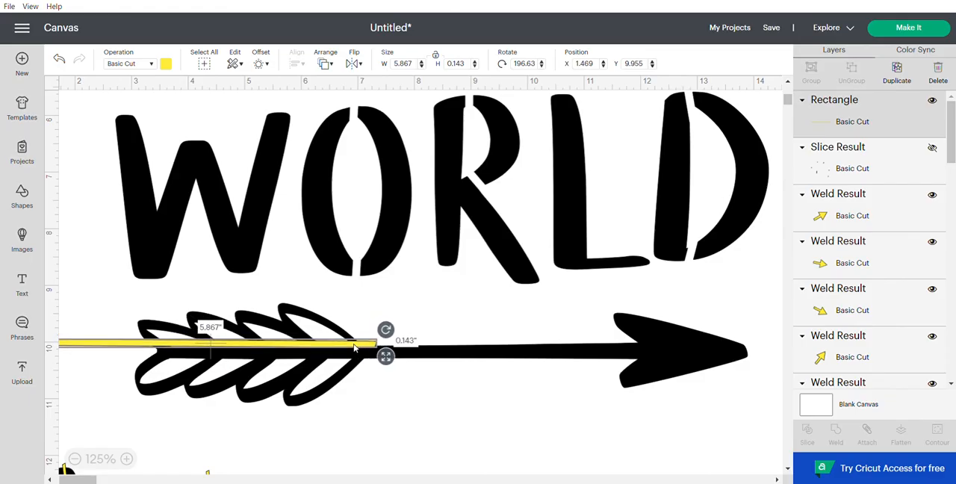
# Step: Duplicate the strip, lay the copy along the lower edge of the arrow's shaft, and fine-tune the angle of both strips
pyautogui.click(901, 74)
pyautogui.moveTo(357, 366); pyautogui.dragTo(361, 371)
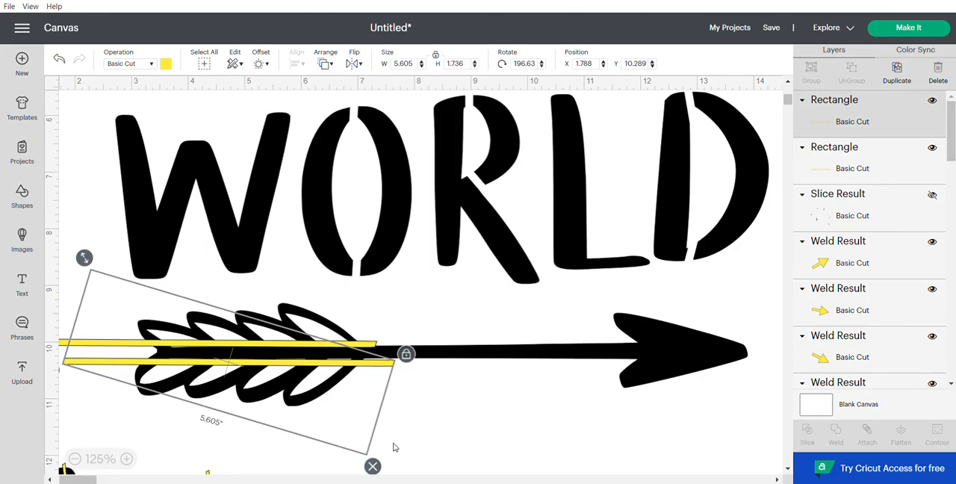
pyautogui.moveTo(312, 422); pyautogui.dragTo(334, 422)
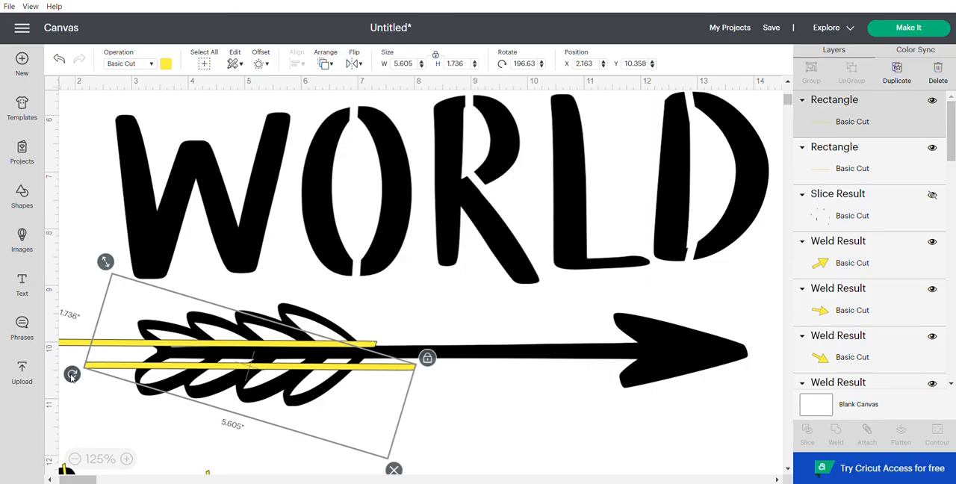
pyautogui.moveTo(72, 376); pyautogui.dragTo(72, 375)
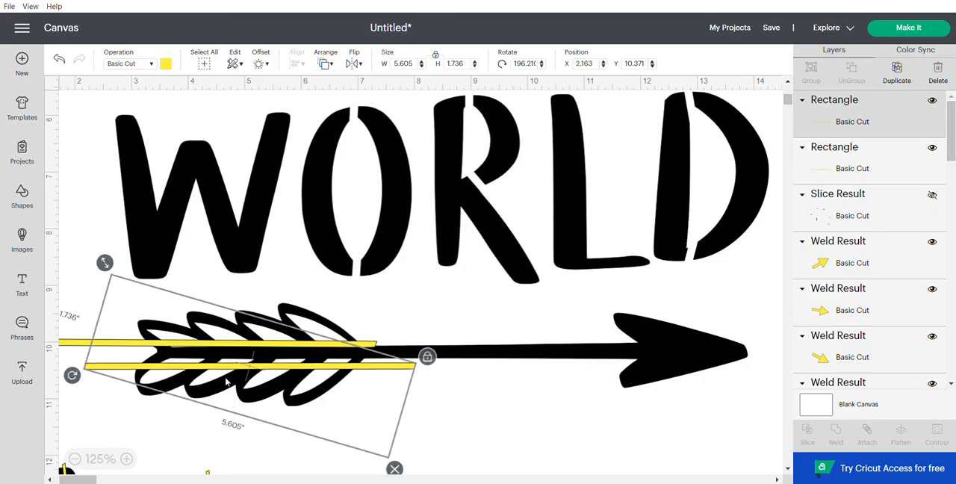
pyautogui.moveTo(224, 371); pyautogui.dragTo(220, 364)
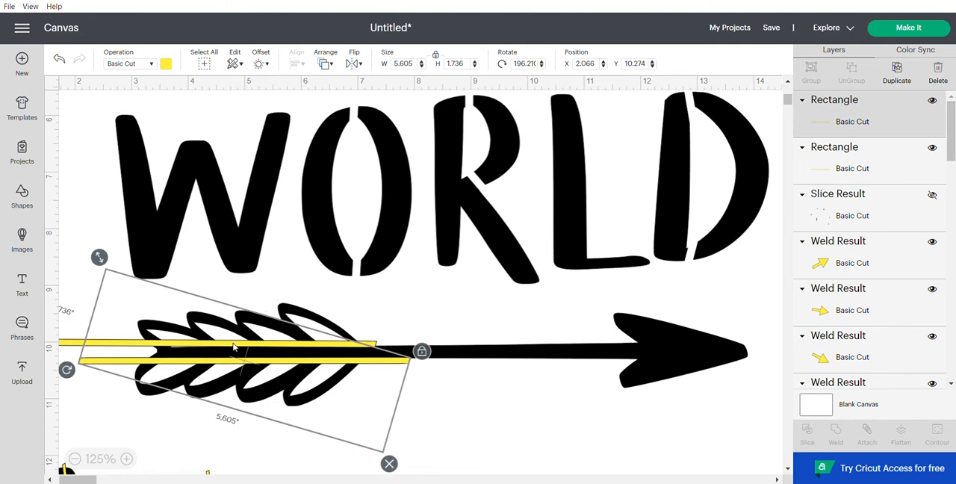
pyautogui.click(373, 345)
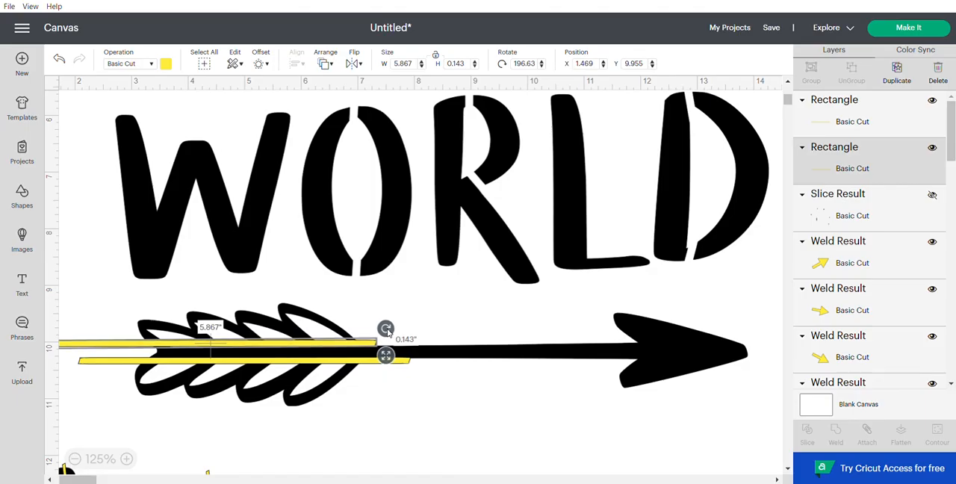
pyautogui.moveTo(386, 328); pyautogui.dragTo(387, 331)
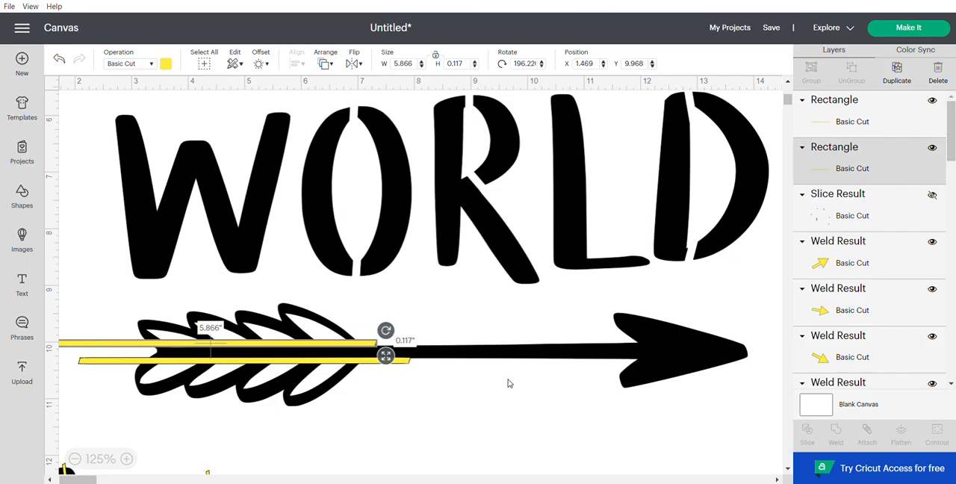
# Step: Slice the upper strip out of the arrow design and move the design down to expose the cut feathers
pyautogui.keyDown('shift'); pyautogui.click(655, 355); pyautogui.keyUp('shift')
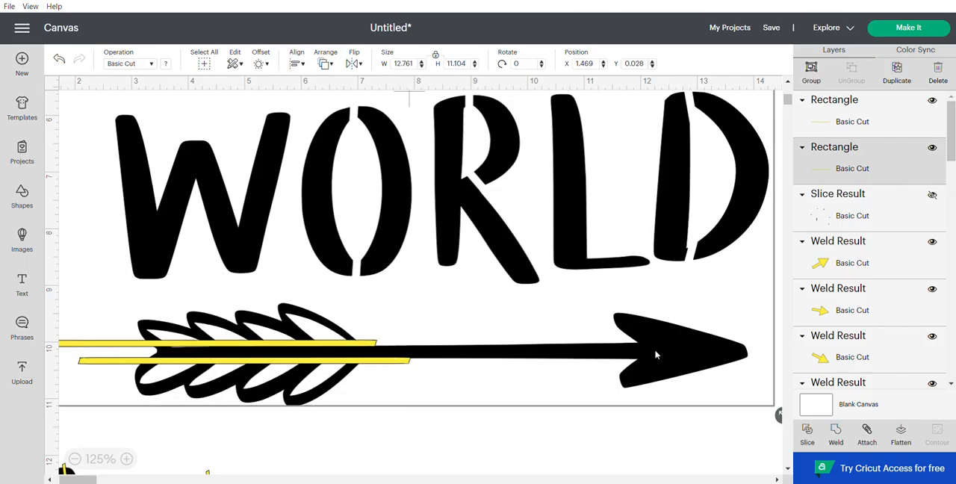
pyautogui.click(808, 433)
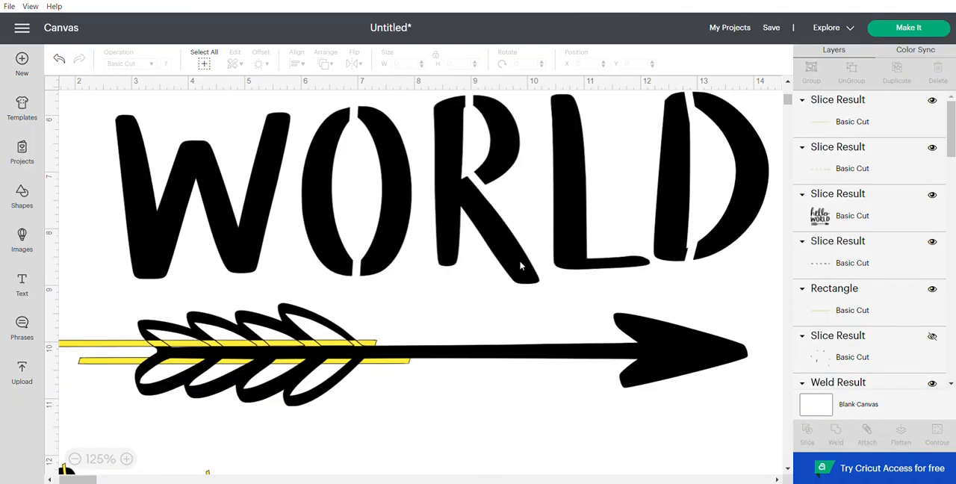
pyautogui.moveTo(573, 236); pyautogui.dragTo(582, 292)
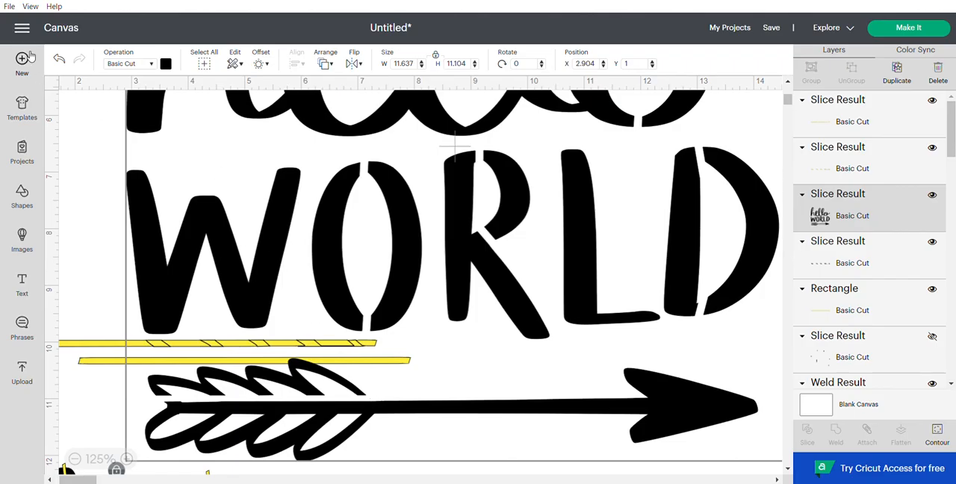
# Step: Undo the last move of the design and delete the three leftover slice pieces of the upper strip
pyautogui.click(59, 60)
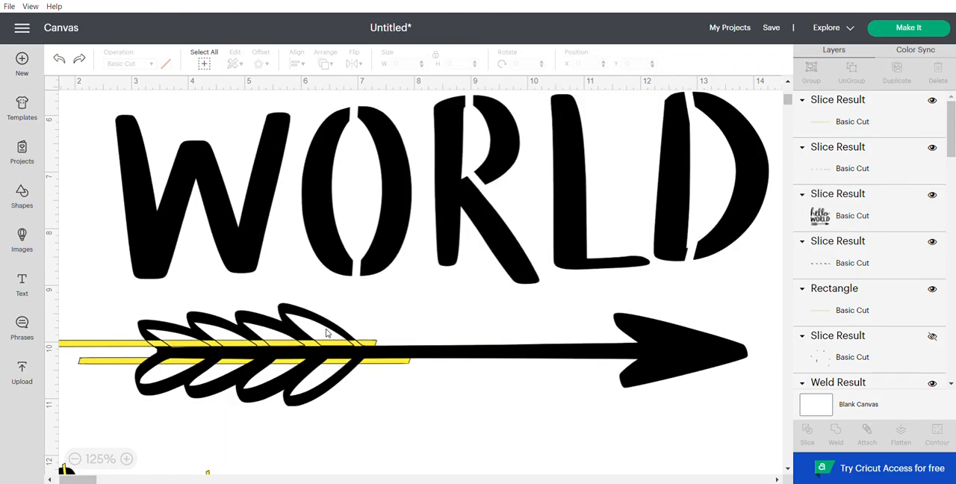
pyautogui.click(864, 127)
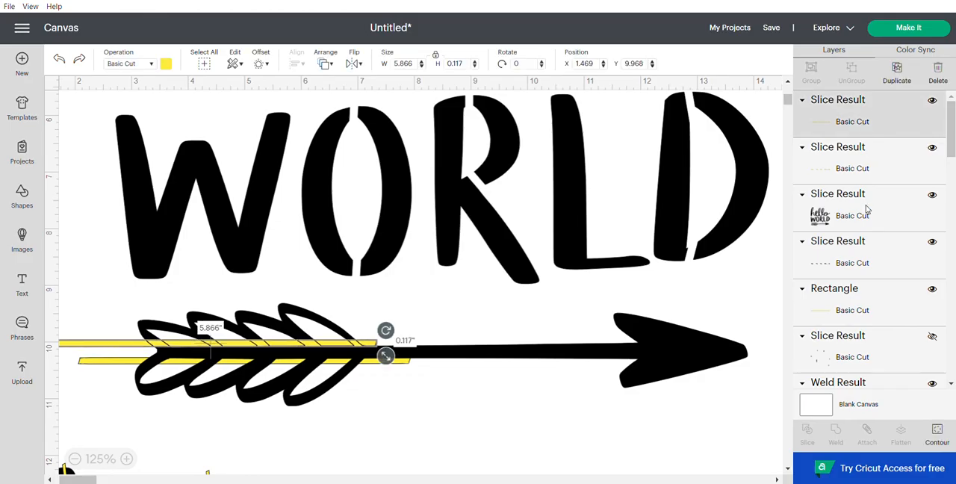
pyautogui.keyDown('shift'); pyautogui.click(863, 172); pyautogui.keyUp('shift')
pyautogui.keyDown('shift'); pyautogui.click(877, 249); pyautogui.keyUp('shift')
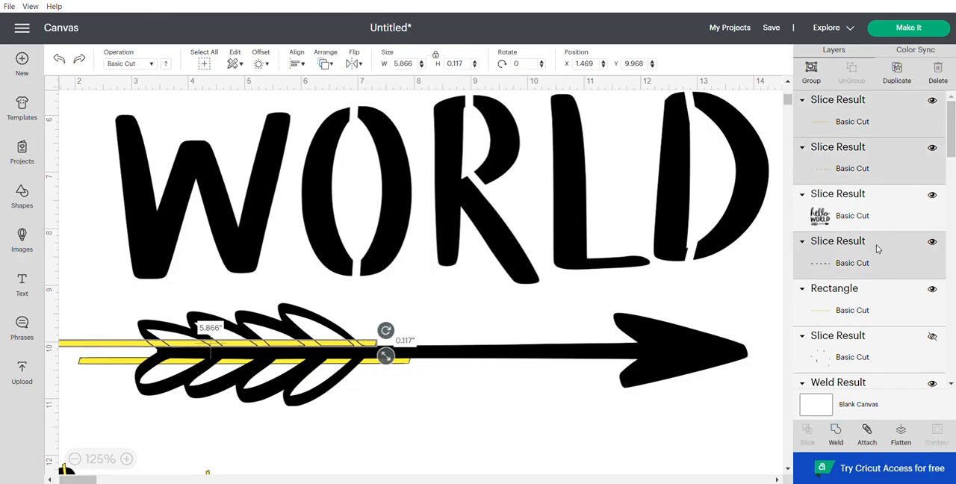
pyautogui.click(939, 74)
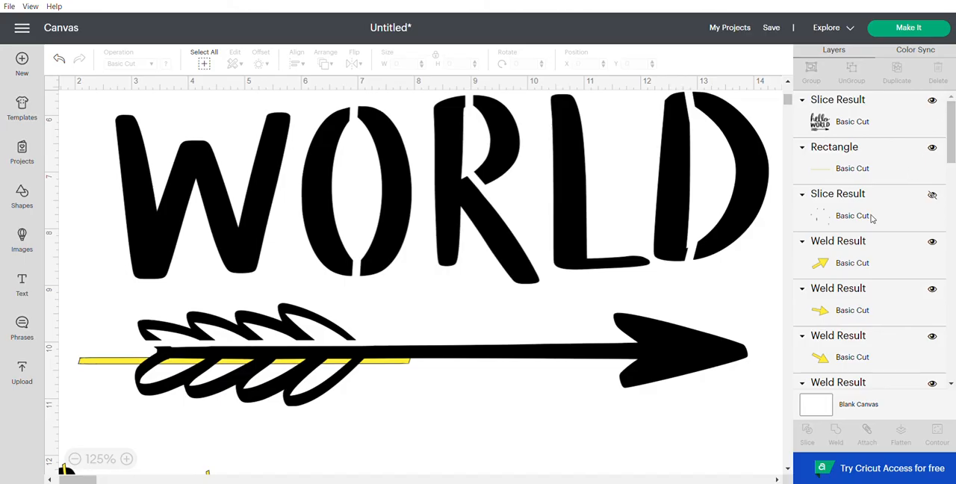
# Step: Slice the lower strip out of the hello WORLD design and move the design aside
pyautogui.click(866, 169)
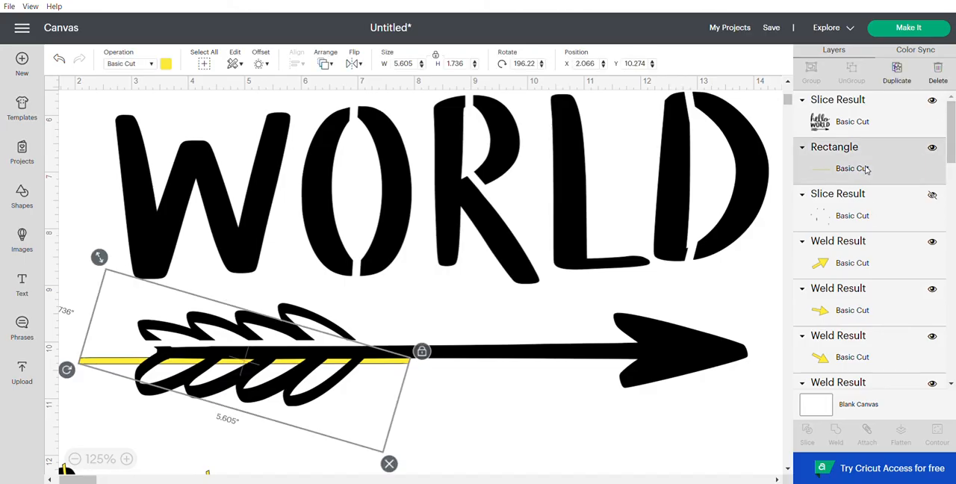
pyautogui.click(868, 120)
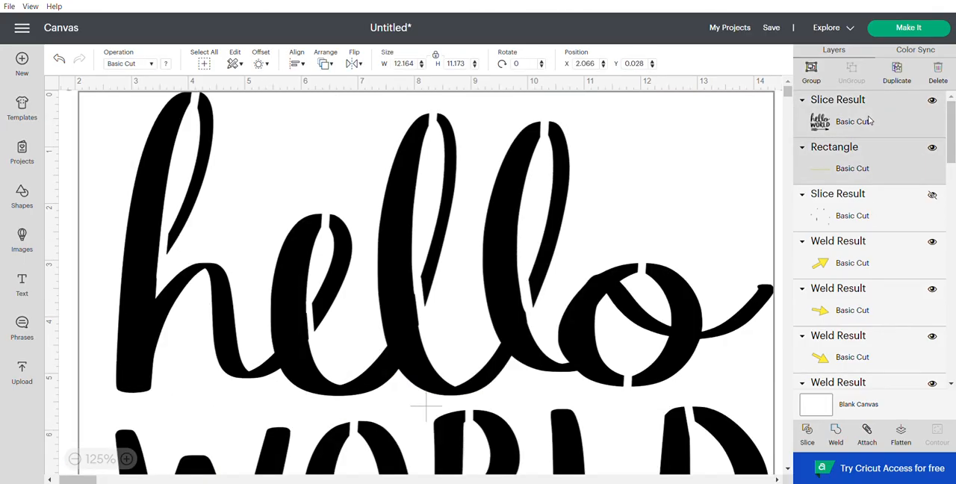
pyautogui.click(807, 438)
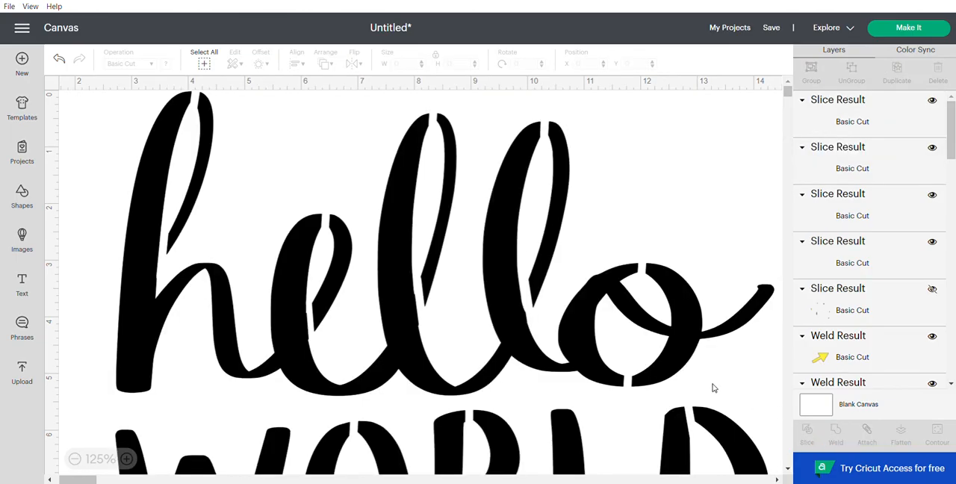
pyautogui.scroll(-5, 573, 304)
pyautogui.moveTo(513, 314); pyautogui.dragTo(914, 315)
# Step: Delete the leftover pieces of the lower strip and move the design back to its former place
pyautogui.moveTo(428, 443); pyautogui.dragTo(20, 376)
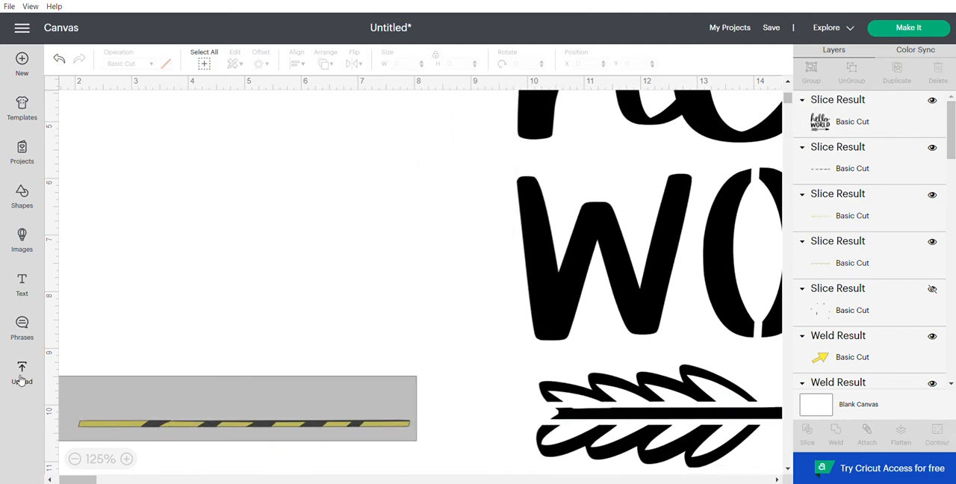
pyautogui.click(65, 408)
pyautogui.moveTo(710, 269); pyautogui.dragTo(299, 245)
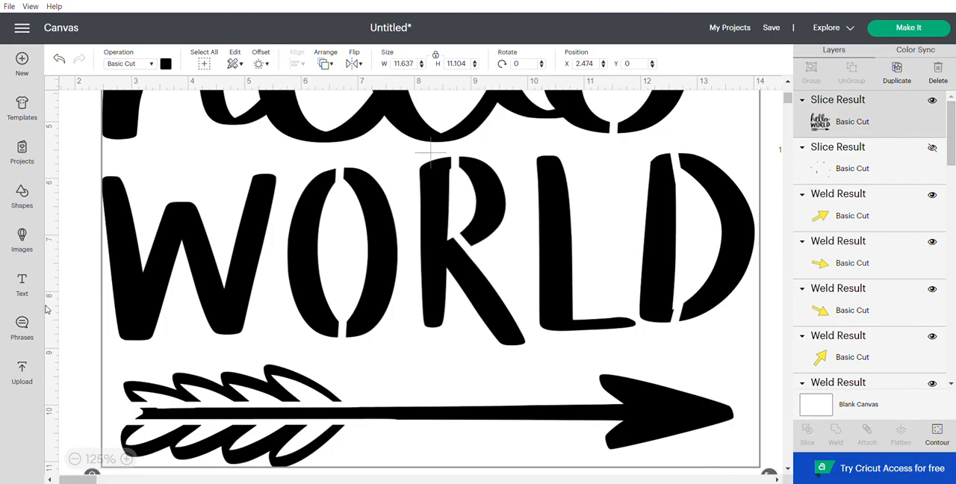
pyautogui.click(25, 196)
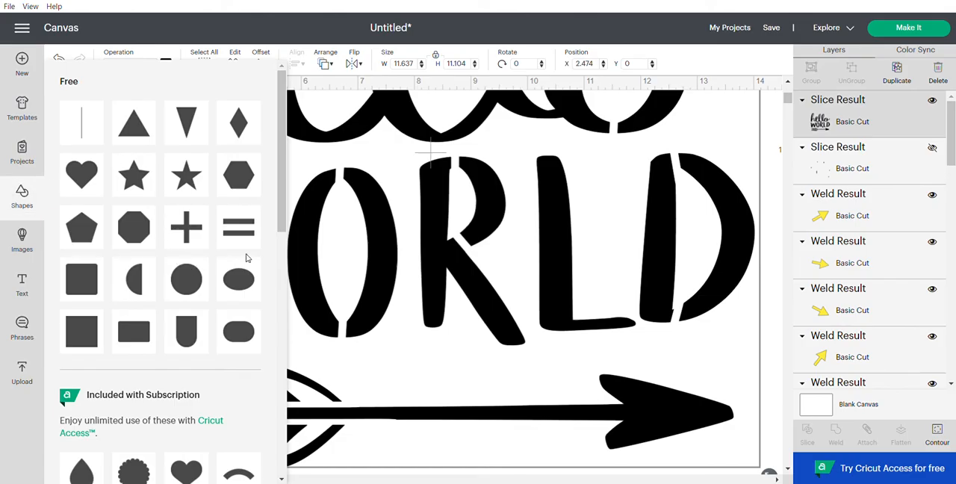
pyautogui.click(238, 280)
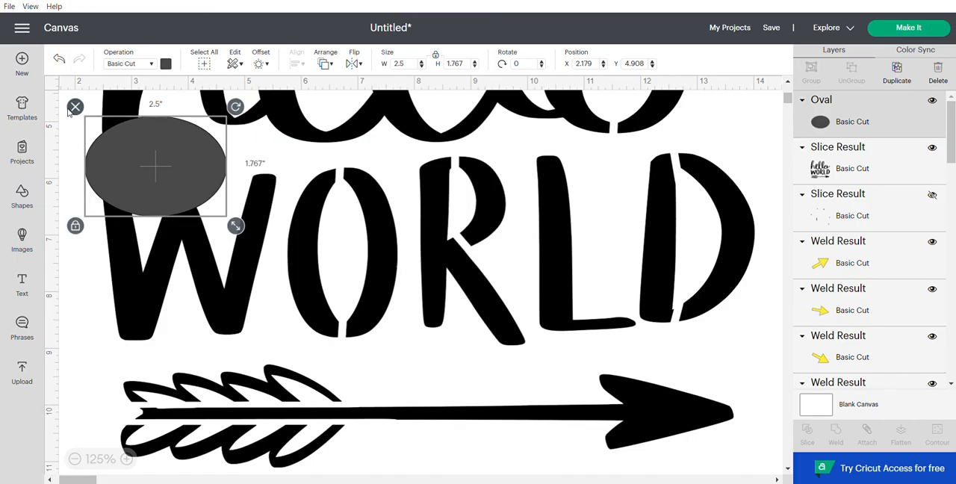
pyautogui.click(76, 106)
# Step: Add a rectangle, unlock its proportions, flatten it into a strip about 1.85 by 0.15 inches, and color it yellow
pyautogui.click(23, 192)
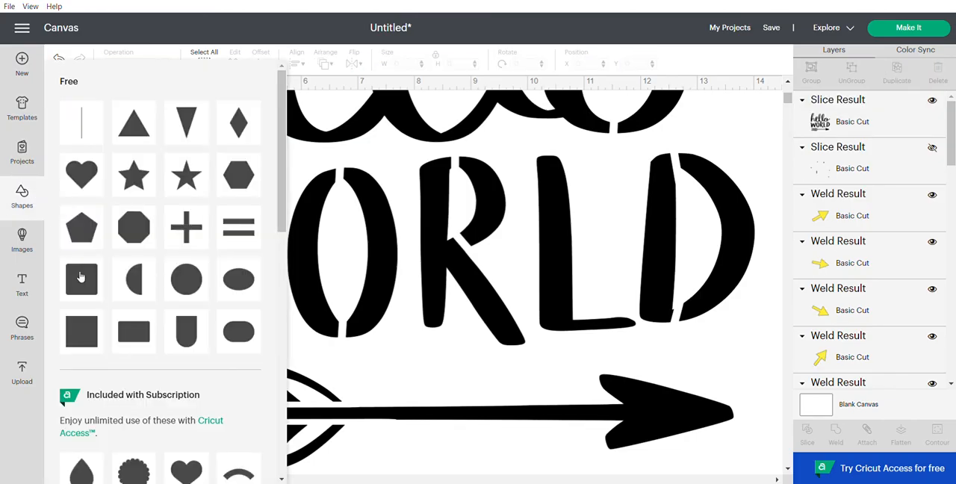
pyautogui.click(134, 338)
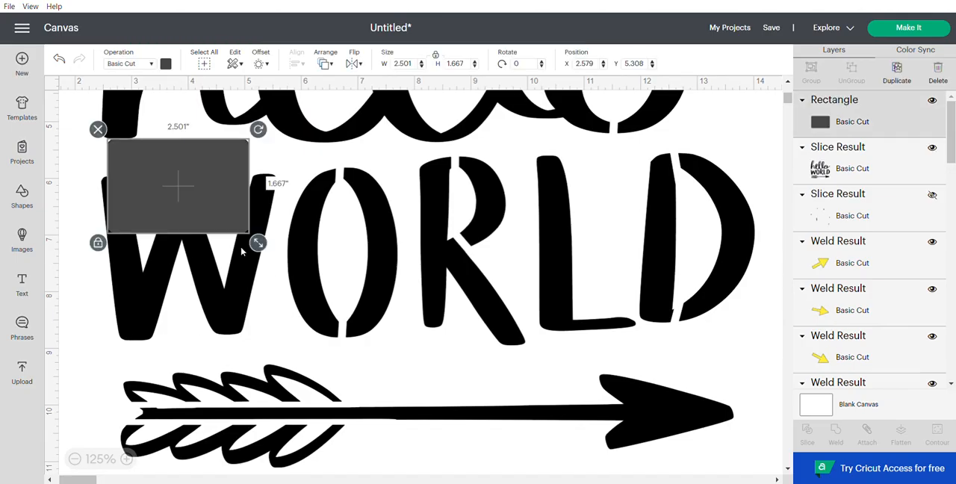
pyautogui.click(102, 248)
pyautogui.moveTo(257, 243); pyautogui.dragTo(221, 157)
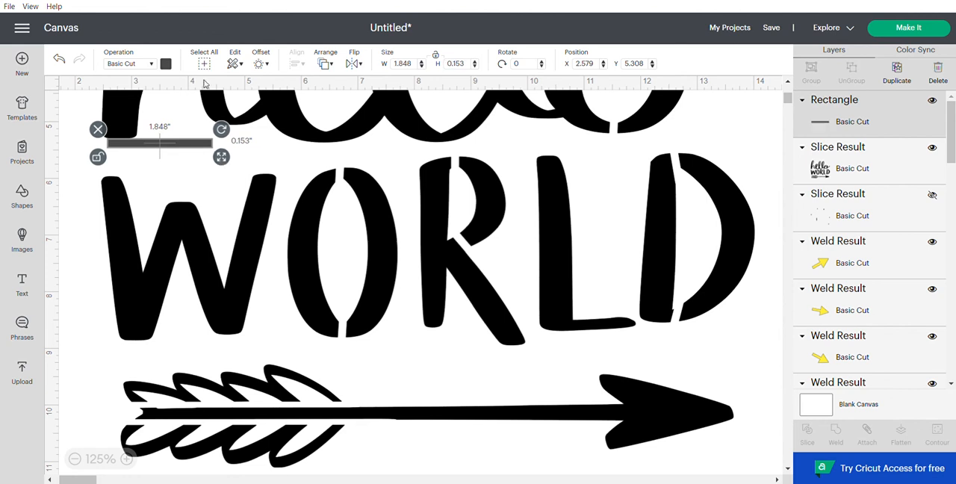
pyautogui.click(166, 62)
pyautogui.click(194, 117)
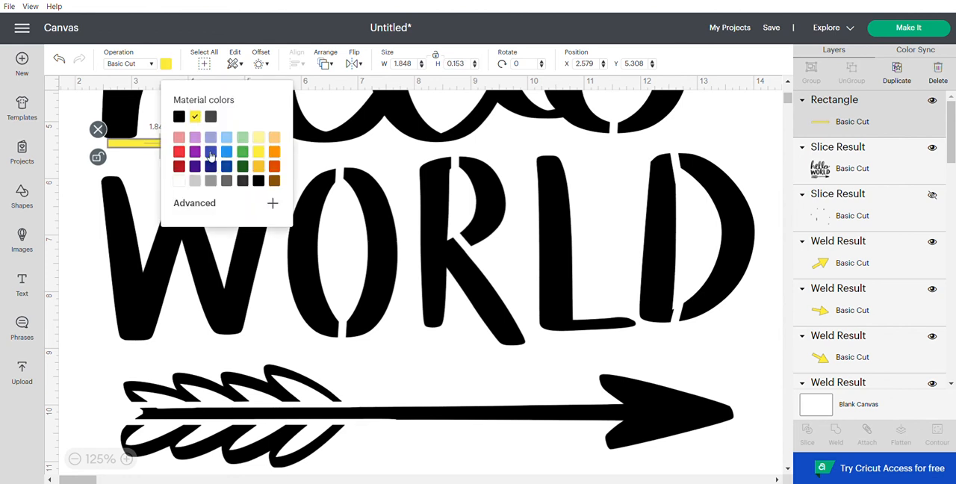
# Step: Lay the strip along the upper edge of the shaft's tail end, thin it to about 0.07 inches, and slice it out of the design
pyautogui.moveTo(132, 148); pyautogui.dragTo(101, 417)
pyautogui.moveTo(191, 425); pyautogui.dragTo(176, 412)
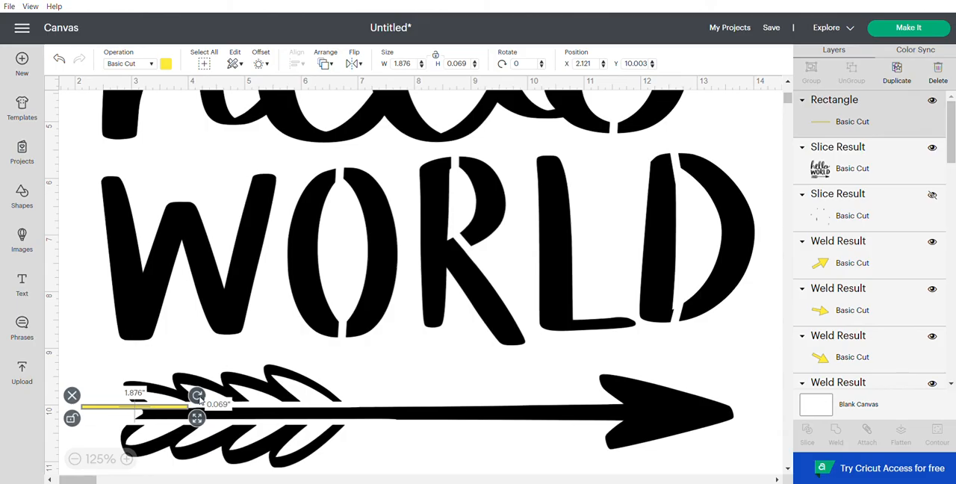
pyautogui.keyDown('shift'); pyautogui.click(672, 423); pyautogui.keyUp('shift')
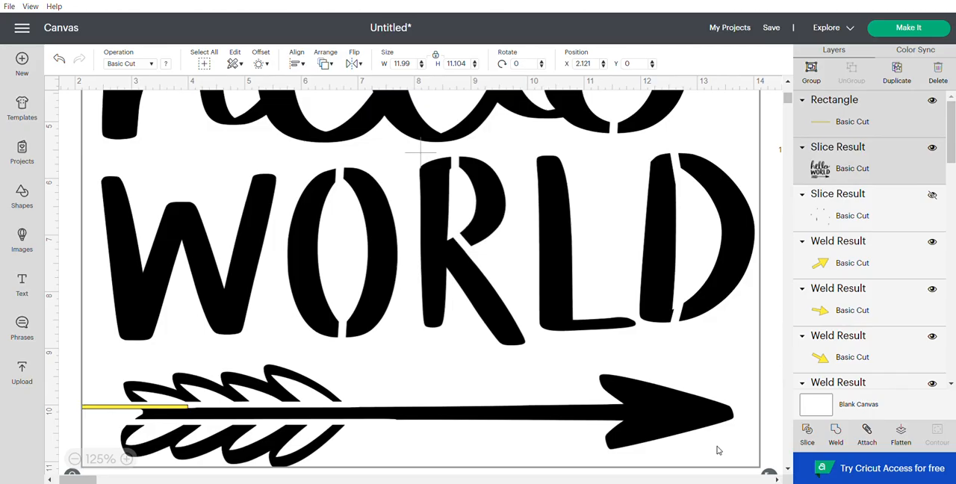
pyautogui.click(809, 432)
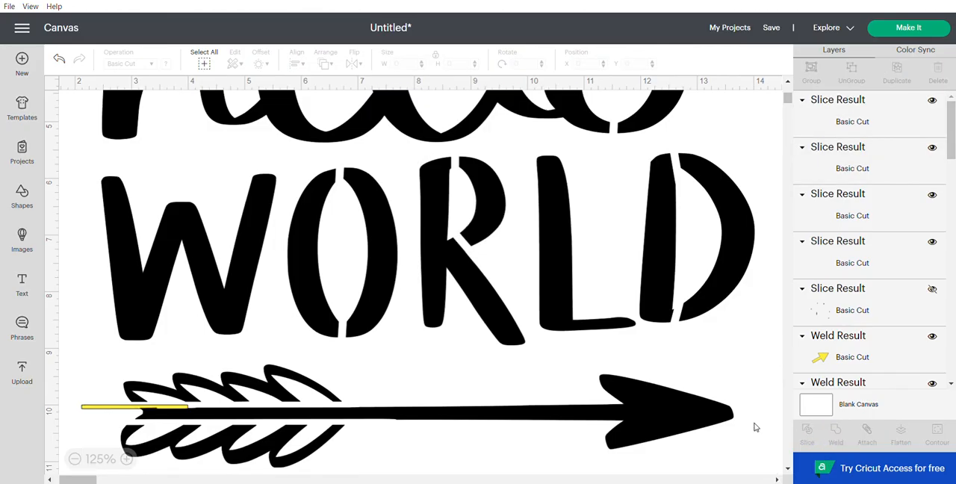
# Step: Move the design aside, delete the leftover pieces of the thin strip, and bring the design back
pyautogui.moveTo(646, 406); pyautogui.dragTo(802, 357)
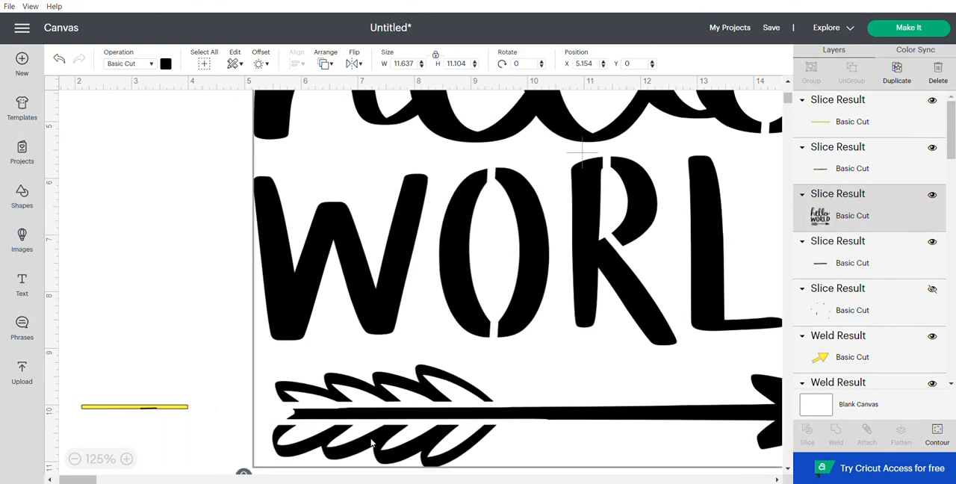
pyautogui.moveTo(200, 422); pyautogui.dragTo(97, 351)
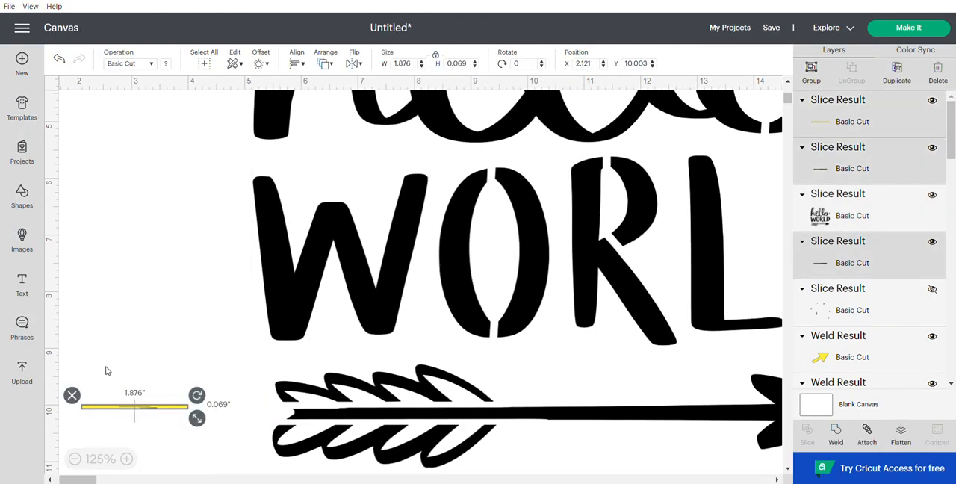
pyautogui.click(71, 396)
pyautogui.moveTo(446, 404); pyautogui.dragTo(299, 379)
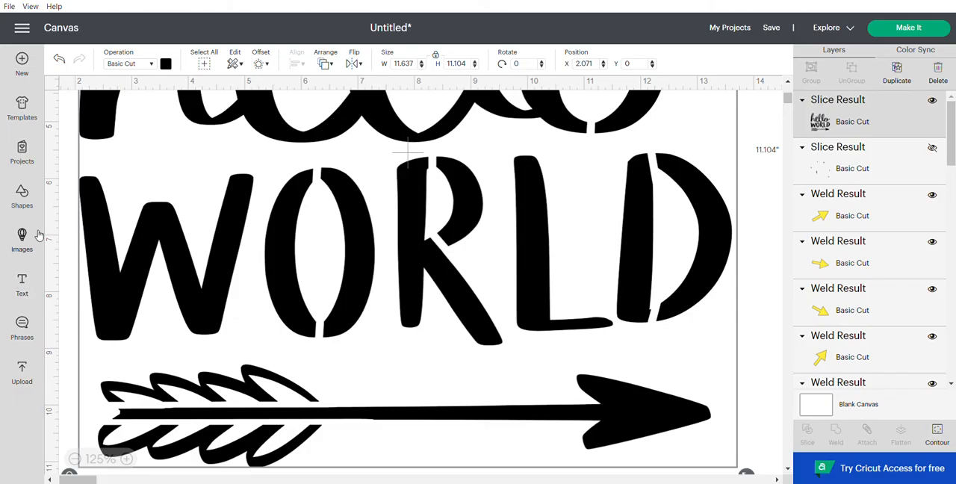
# Step: Add a rectangle about 0.71 by 0.28 inches over the tail end of the arrow's shaft and color it yellow
pyautogui.click(23, 196)
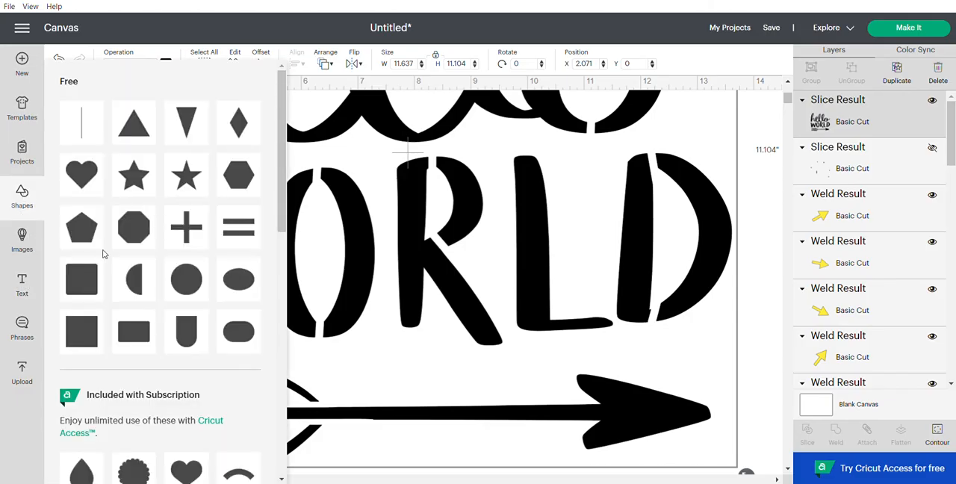
pyautogui.click(148, 337)
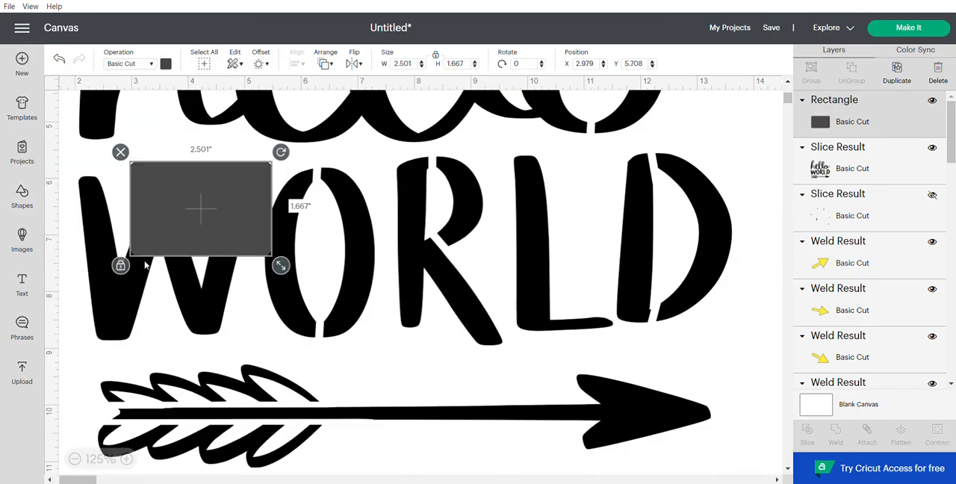
pyautogui.moveTo(281, 265); pyautogui.dragTo(148, 412)
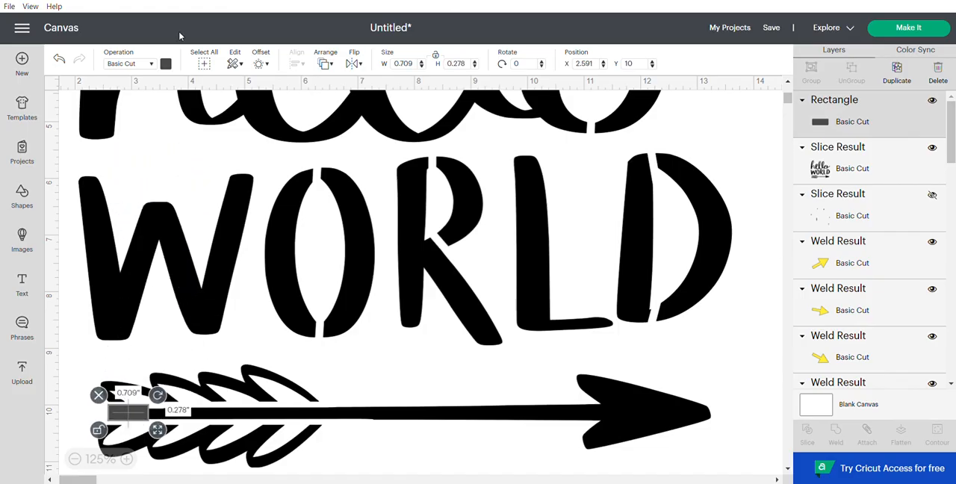
pyautogui.click(167, 65)
pyautogui.click(195, 118)
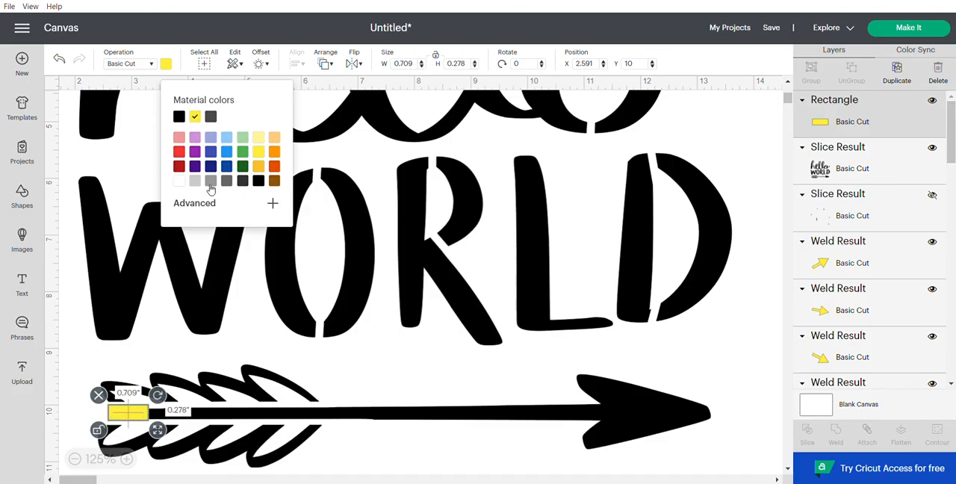
# Step: Shrink the yellow rectangle to about 0.40 by 0.17 inches and fit it over the notched tail end of the shaft
pyautogui.moveTo(155, 431); pyautogui.dragTo(108, 419)
pyautogui.click(379, 376)
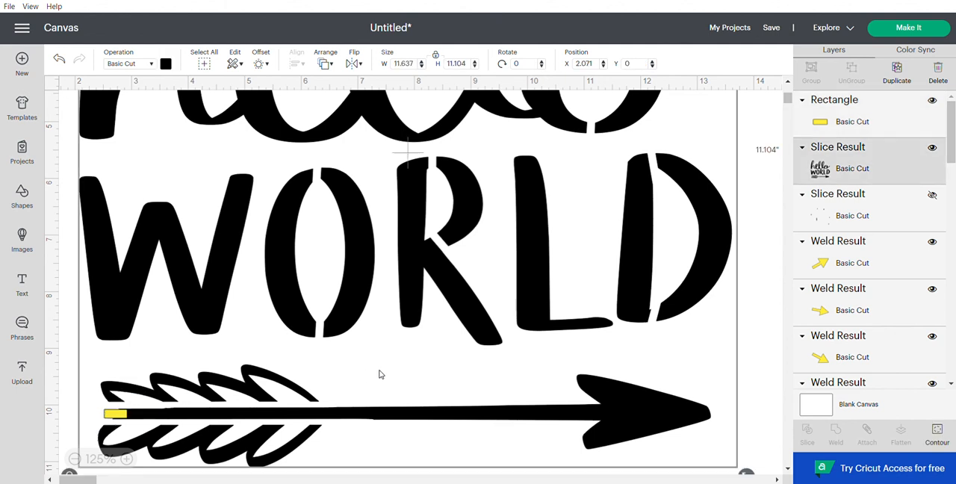
pyautogui.click(113, 415)
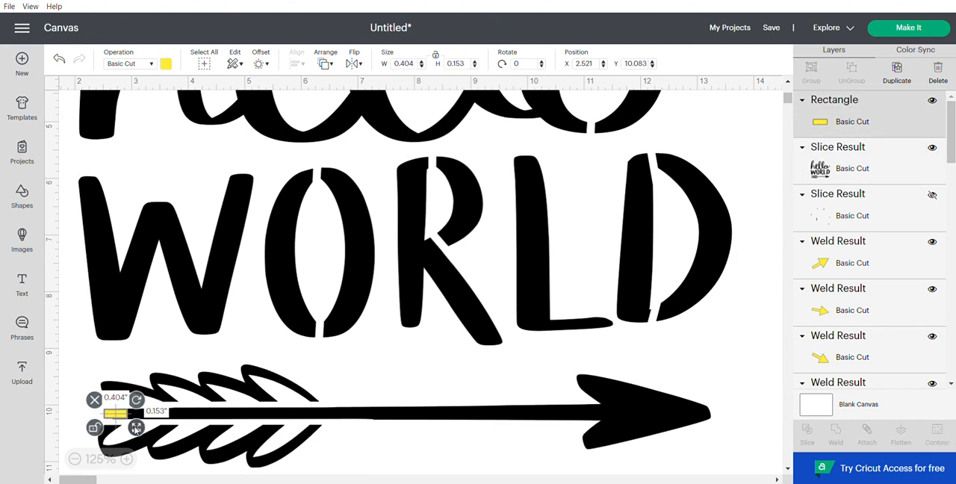
pyautogui.moveTo(114, 419); pyautogui.dragTo(113, 420)
pyautogui.moveTo(112, 415); pyautogui.dragTo(112, 413)
pyautogui.click(395, 365)
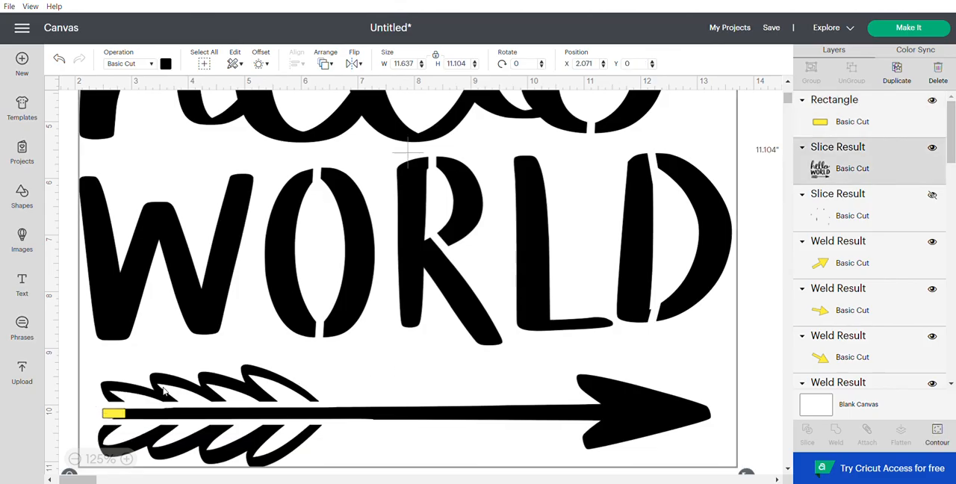
# Step: Resize the small rectangle to about 0.38 by 0.19 inches and fine-tune its position on the shaft's tail end
pyautogui.click(111, 416)
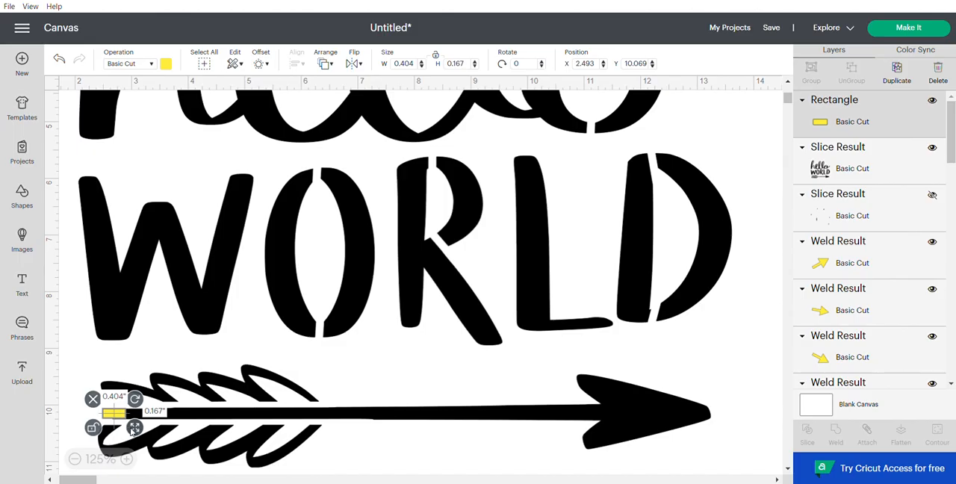
pyautogui.moveTo(132, 433); pyautogui.dragTo(131, 434)
pyautogui.click(330, 365)
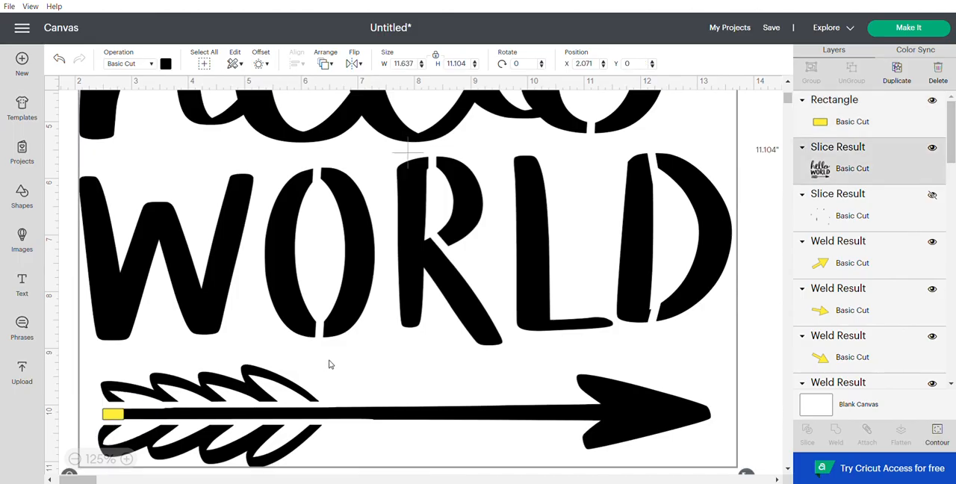
pyautogui.click(115, 418)
pyautogui.moveTo(115, 421); pyautogui.dragTo(115, 420)
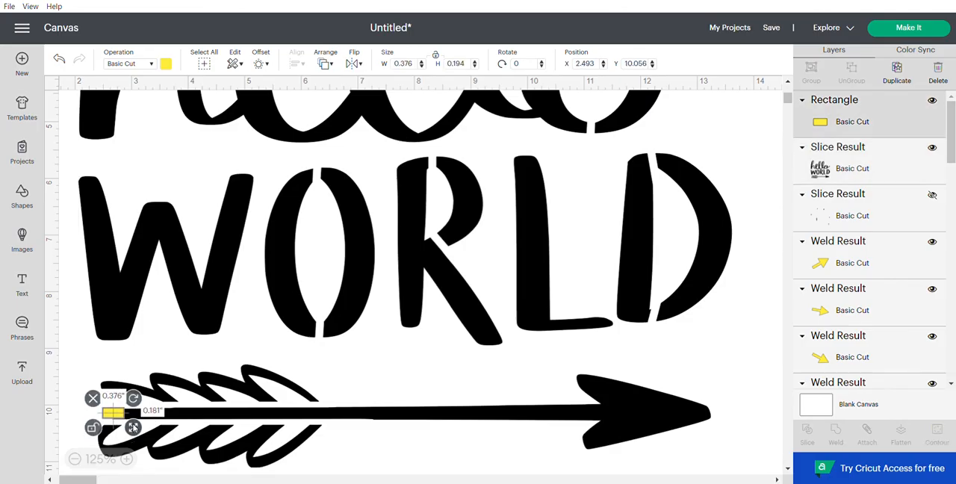
pyautogui.moveTo(124, 420); pyautogui.dragTo(123, 422)
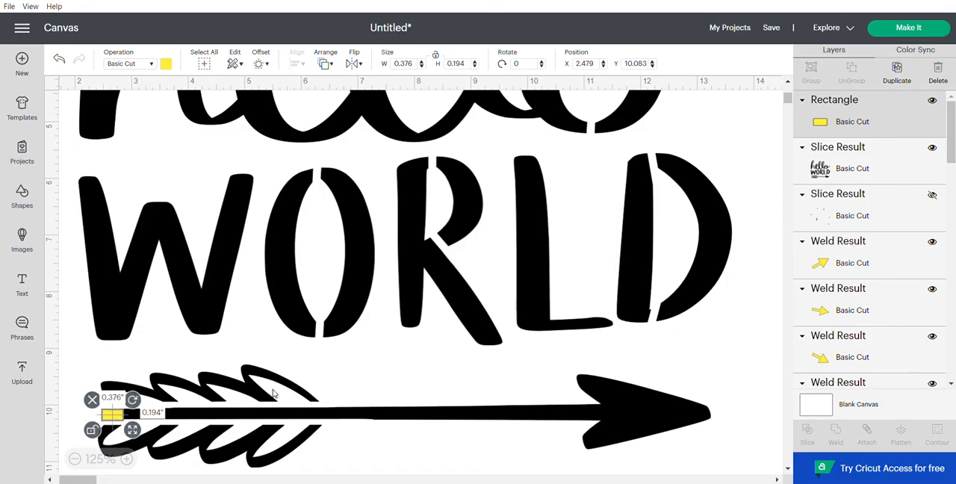
# Step: Move the small rectangle onto the upper feathers, duplicate it, and place the copy inside the O of WORLD
pyautogui.moveTo(118, 418); pyautogui.dragTo(124, 392)
pyautogui.click(897, 72)
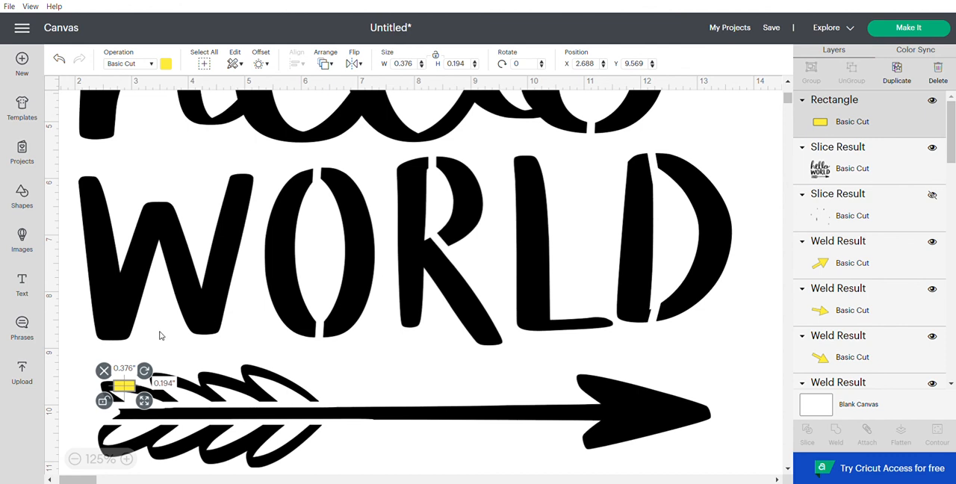
pyautogui.moveTo(127, 398); pyautogui.dragTo(325, 264)
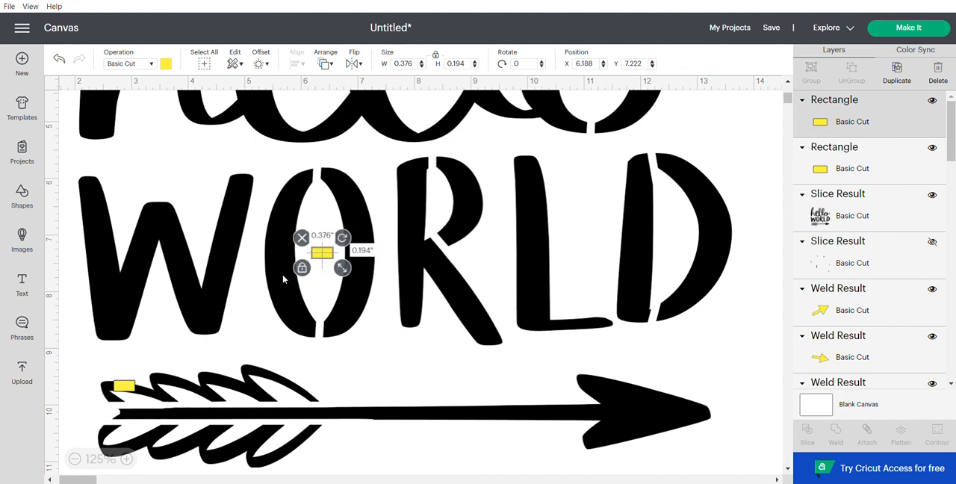
# Step: Reshape the small yellow rectangle to cover the shaft's notched tail end and slice it out of the black design
pyautogui.click(119, 386)
pyautogui.moveTo(145, 384); pyautogui.dragTo(119, 416)
pyautogui.click(627, 405)
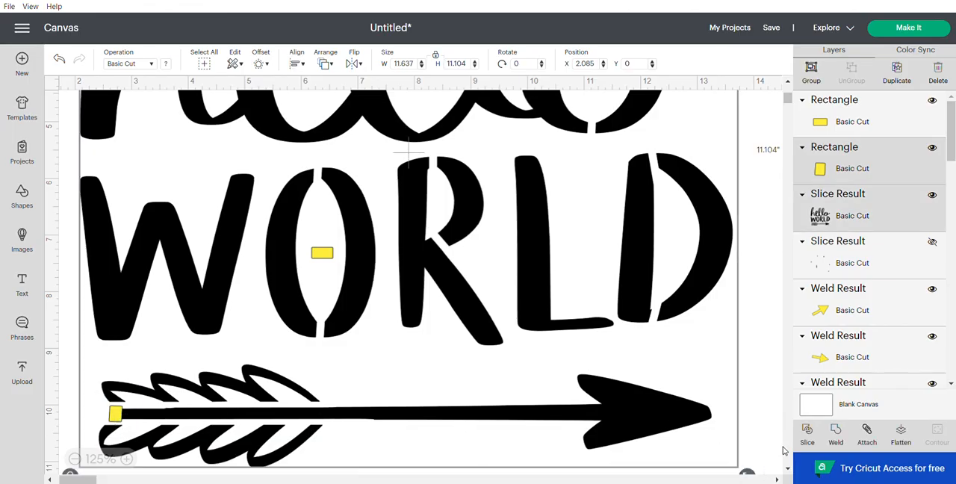
pyautogui.click(807, 434)
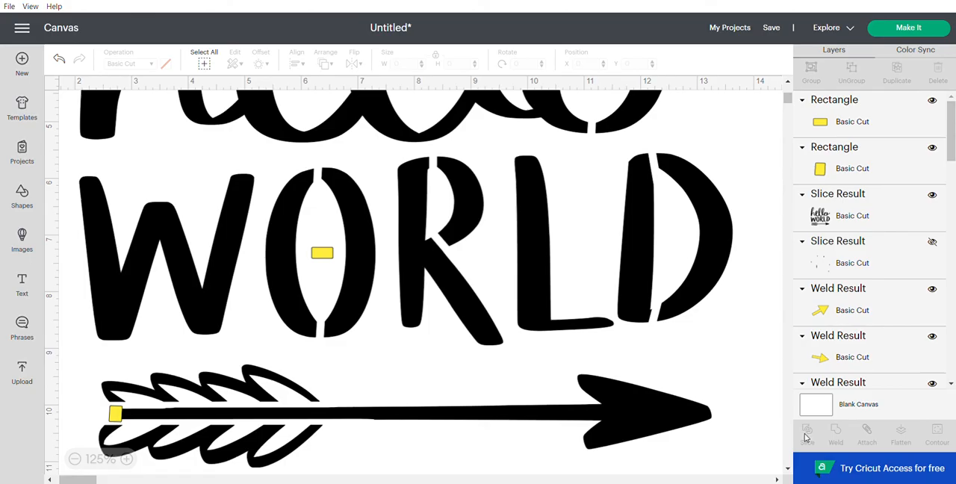
# Step: Remove the leftover slice pieces from the tail end of the arrow's shaft
pyautogui.moveTo(256, 416); pyautogui.dragTo(309, 412)
pyautogui.moveTo(124, 436); pyautogui.dragTo(105, 377)
pyautogui.click(100, 399)
pyautogui.moveTo(381, 416); pyautogui.dragTo(322, 419)
# Step: Send the black design behind the other layers and move the yellow rectangle from the O to the shaft's tail end
pyautogui.click(863, 146)
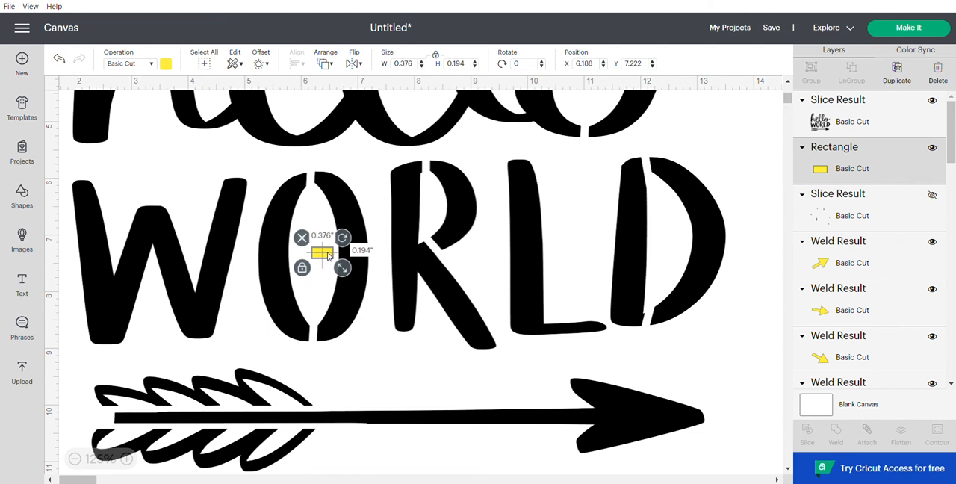
pyautogui.rightClick(326, 254)
pyautogui.click(334, 247)
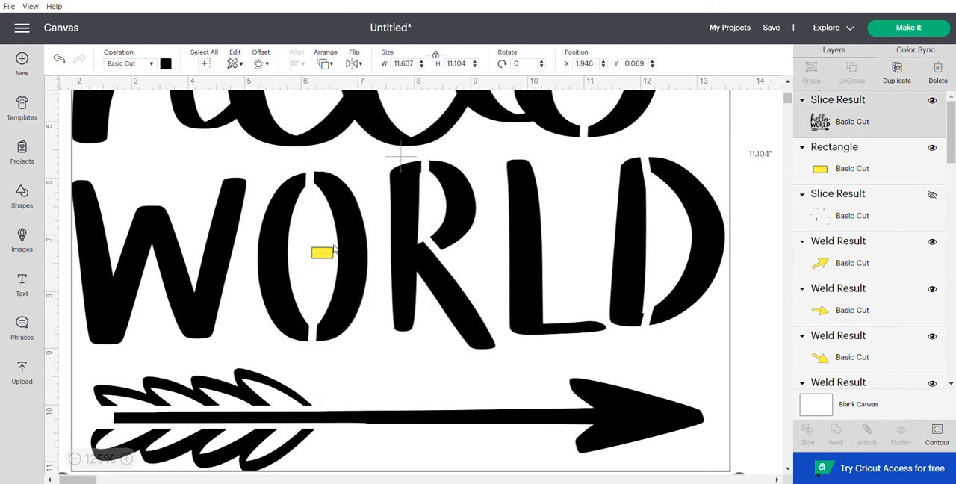
pyautogui.rightClick(278, 254)
pyautogui.click(294, 242)
pyautogui.click(320, 252)
pyautogui.moveTo(320, 252); pyautogui.dragTo(87, 421)
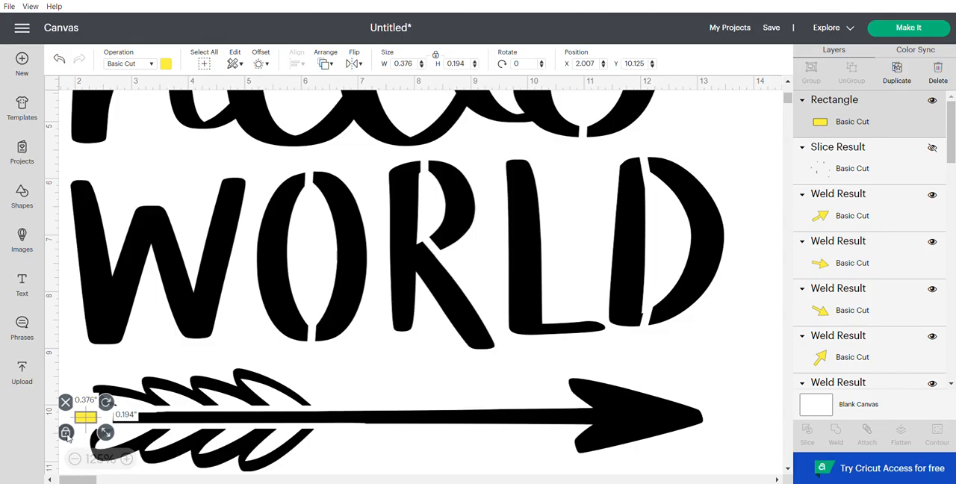
# Step: Stretch the rectangle to about 0.77 by 0.17 inches to extend the shaft's tail and weld it to the black design
pyautogui.moveTo(107, 431); pyautogui.dragTo(124, 422)
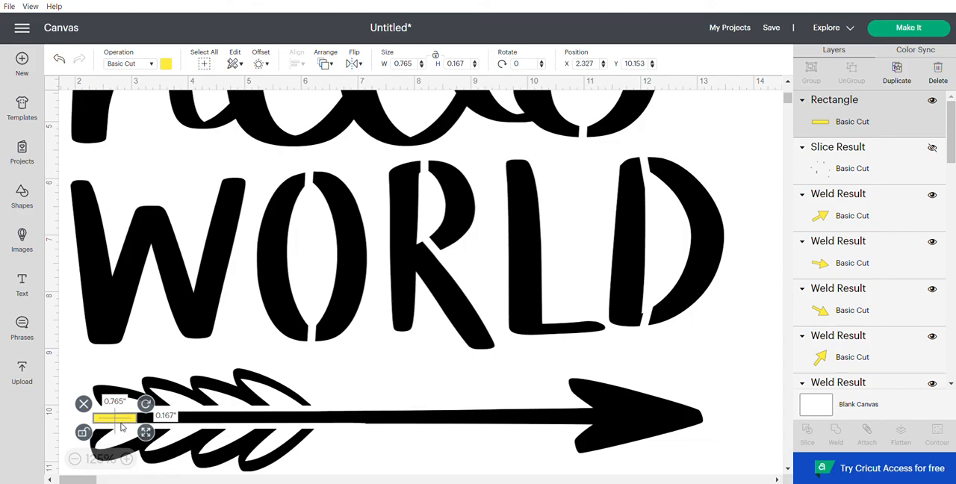
pyautogui.moveTo(119, 422); pyautogui.dragTo(120, 422)
pyautogui.hotkey('ctrl', 'a')
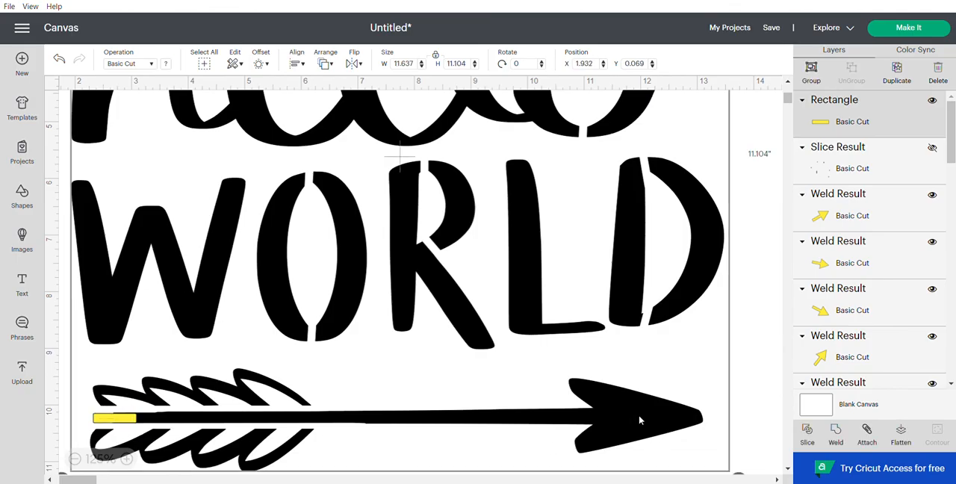
pyautogui.click(834, 431)
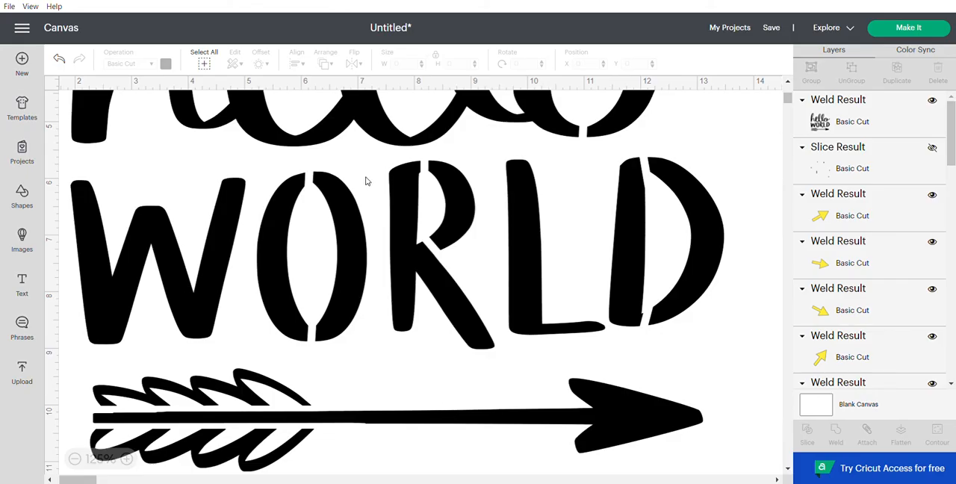
pyautogui.click(76, 459)
pyautogui.click(75, 459)
pyautogui.click(77, 459)
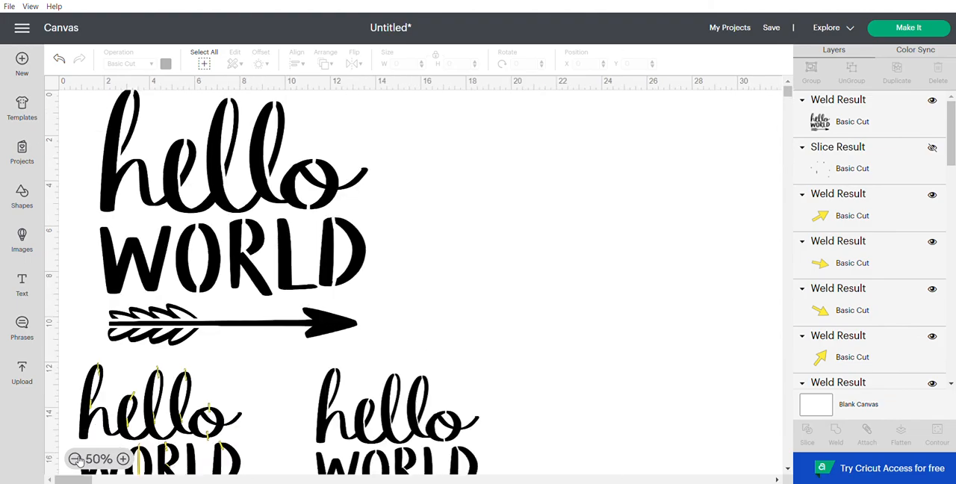